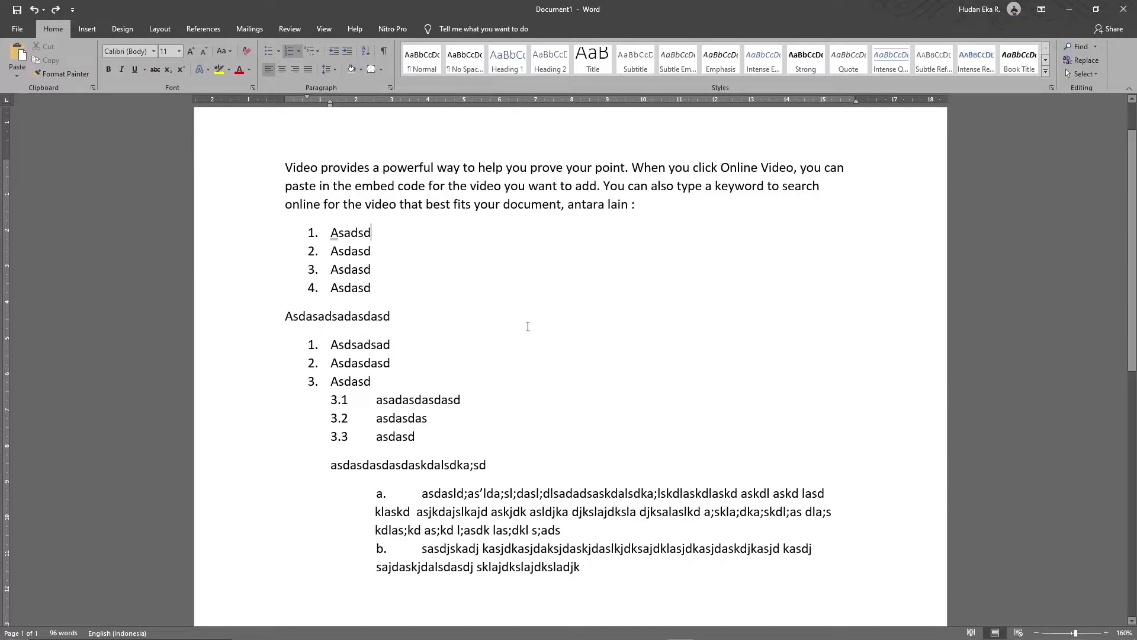
Create a new blank document from the File menu's New templates.
click(396, 256)
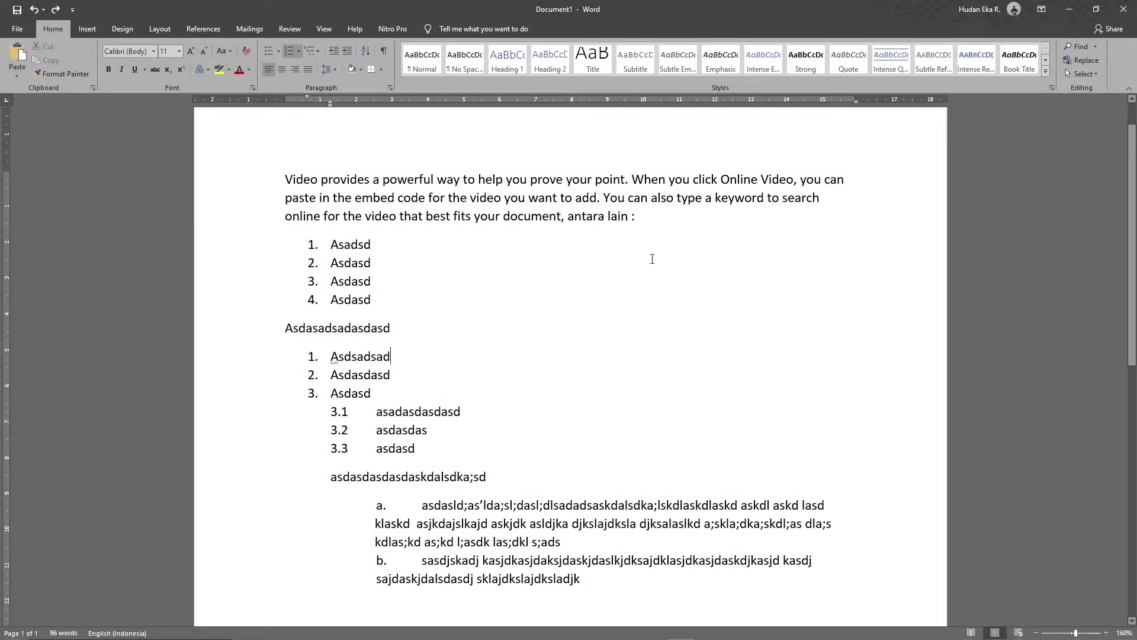
click(667, 216)
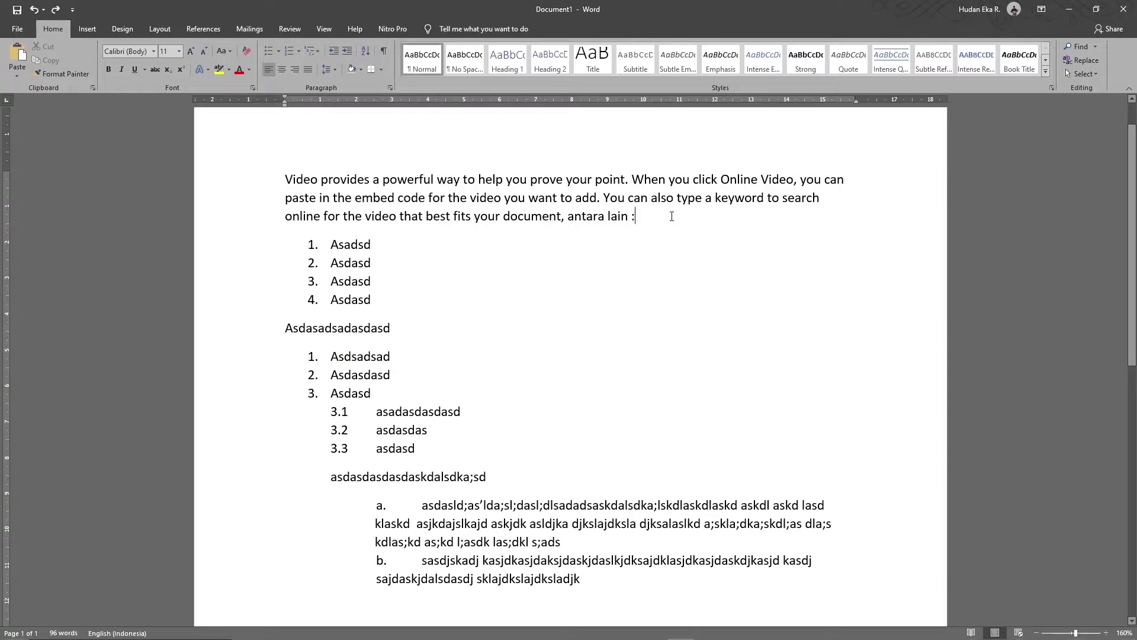
click(24, 32)
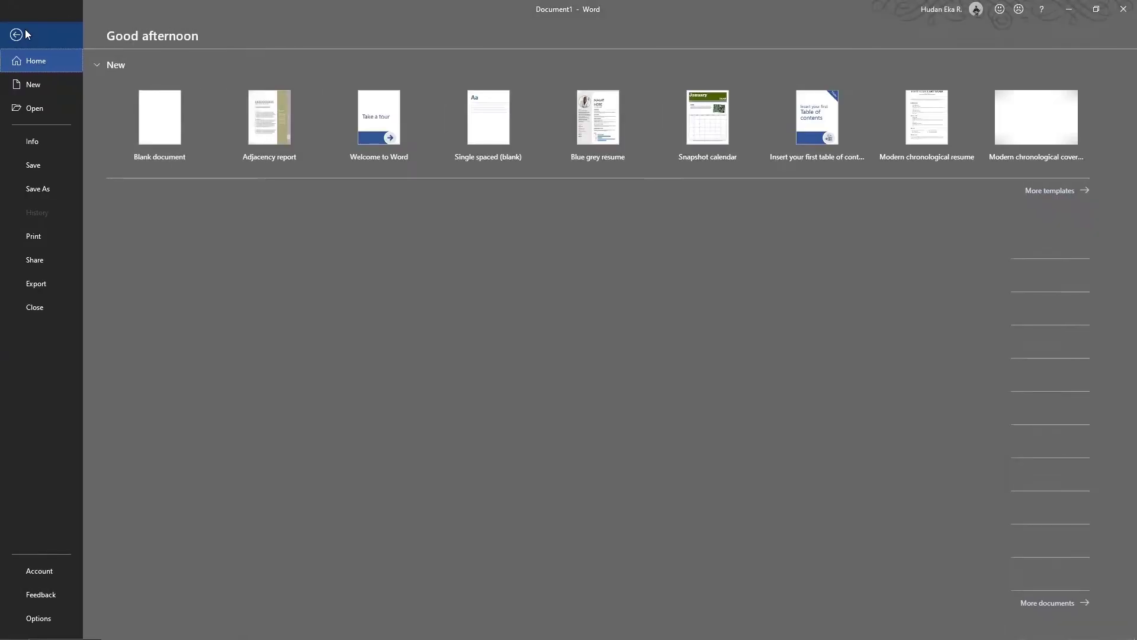
click(29, 86)
click(217, 152)
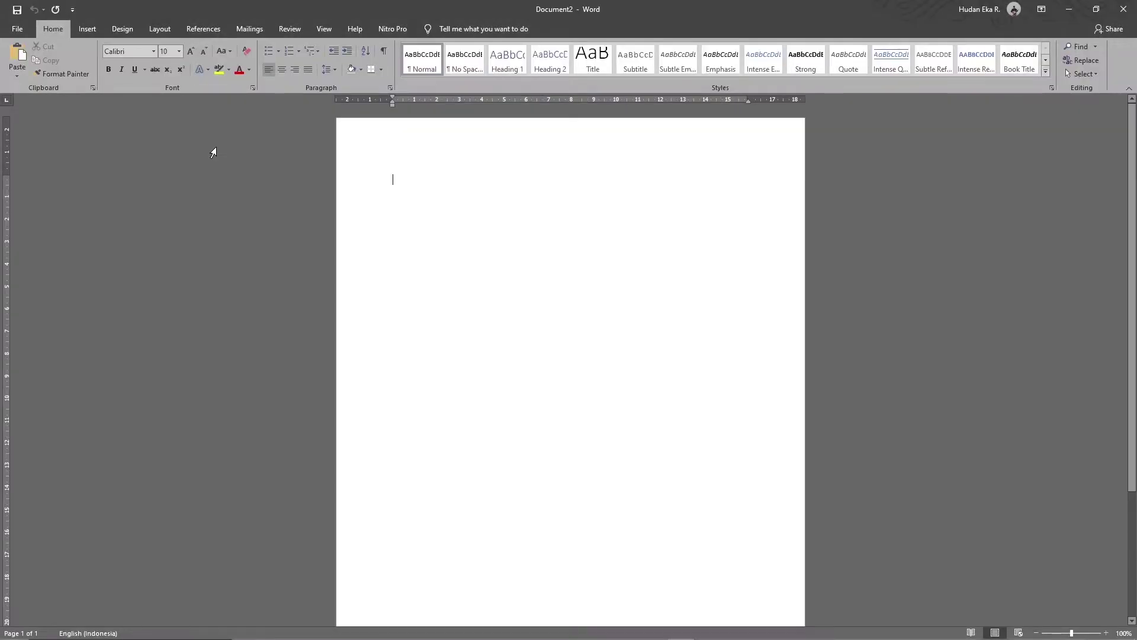
ctrl+scroll(537, 225, up, 1)
ctrl+scroll(536, 222, up, 2)
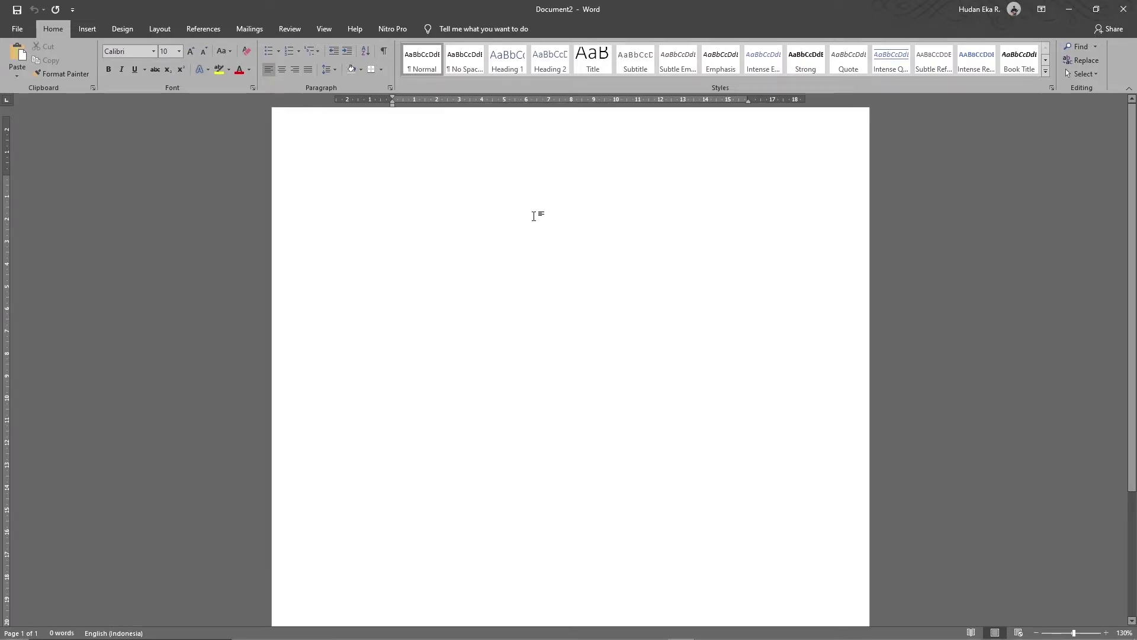
ctrl+scroll(534, 217, up, 2)
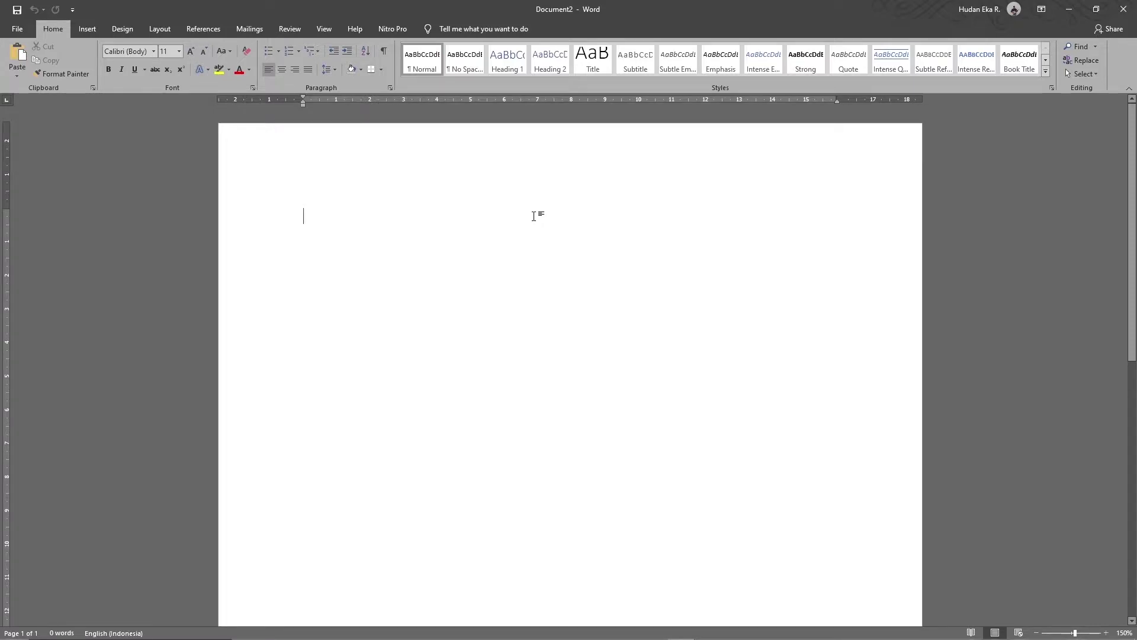
Generate sample text with =rand() and delete all but the first paragraph.
text(=)
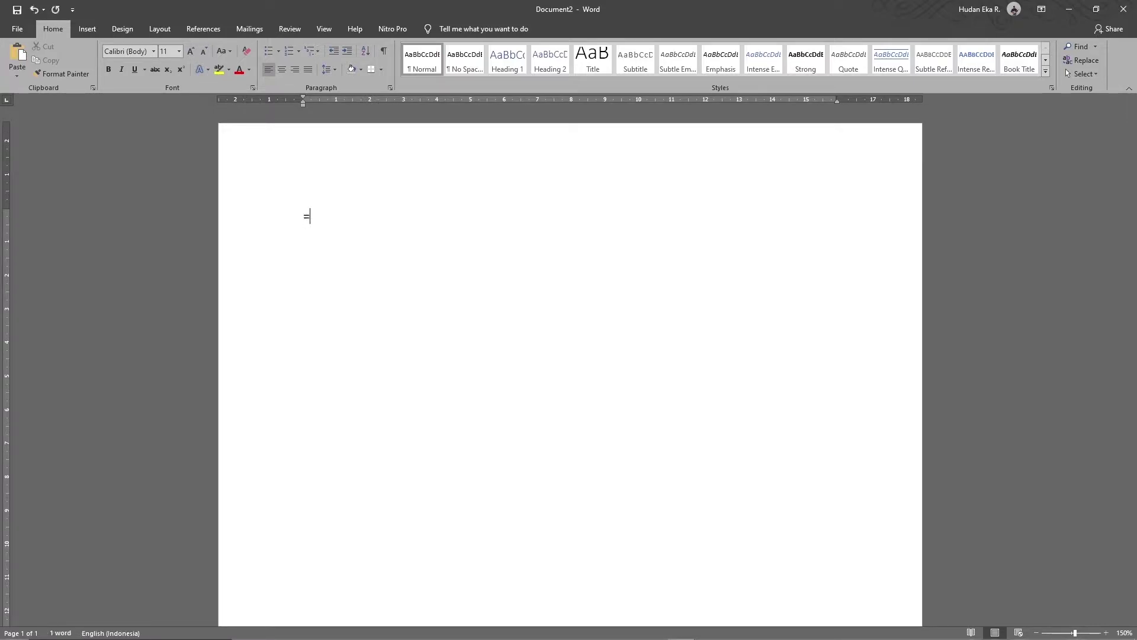
text(rand())
key(Return)
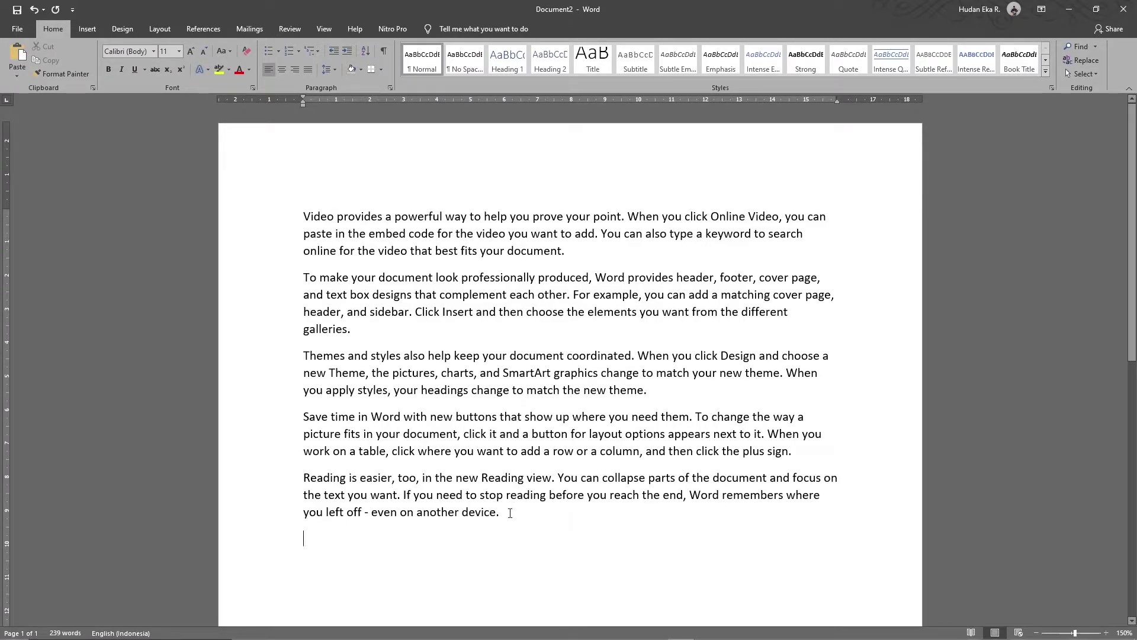
drag(510, 513, 243, 286)
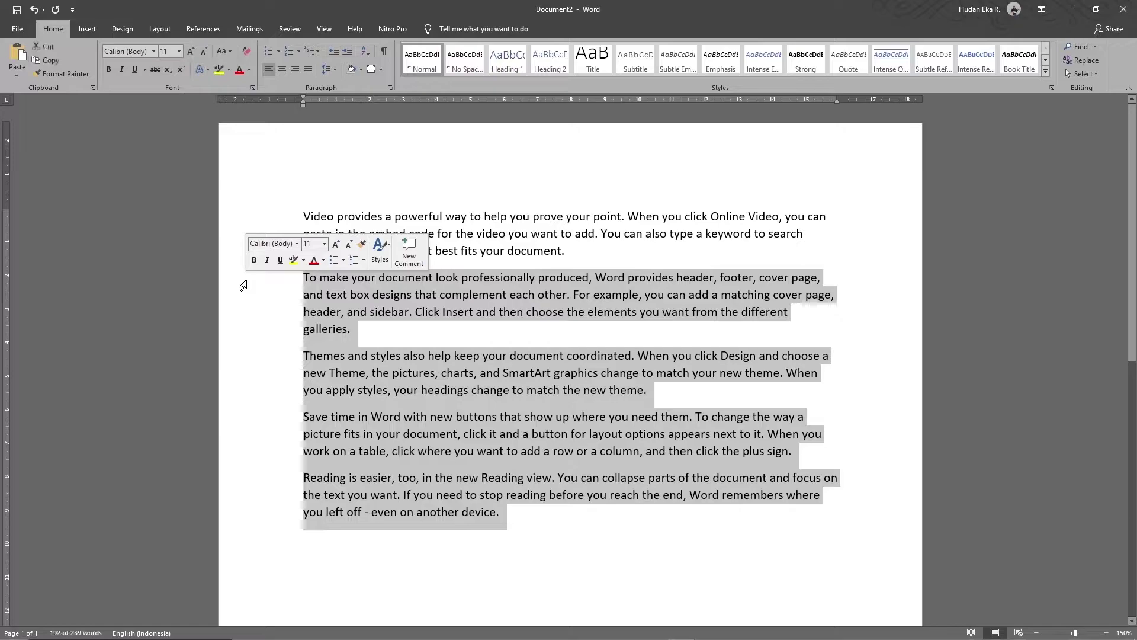
key(Delete)
key(BackSpace)
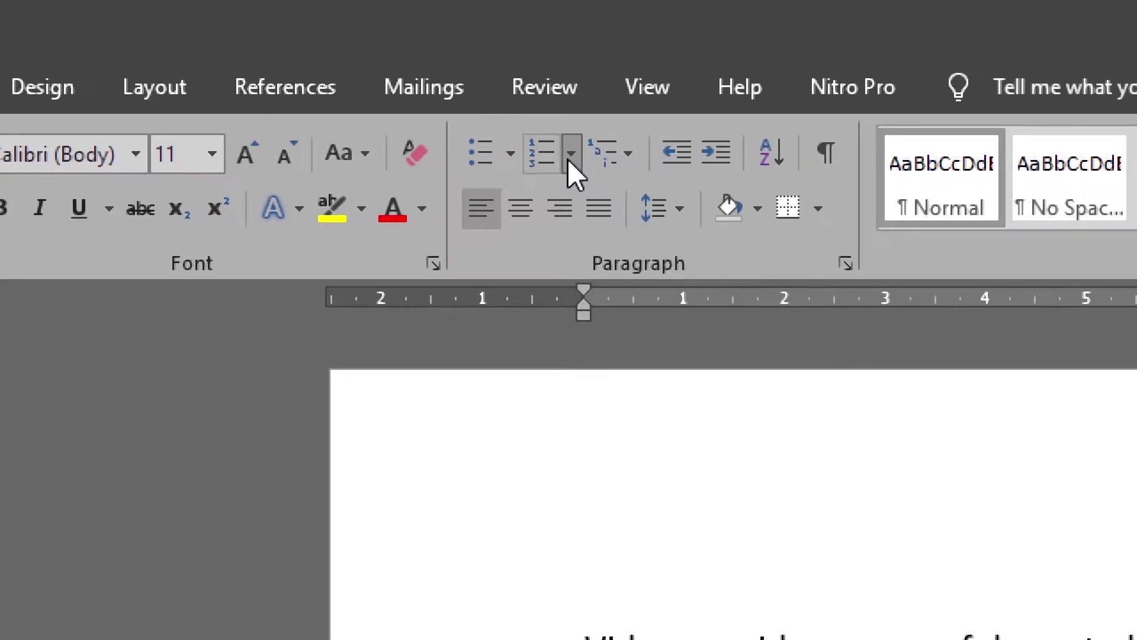
Start a '1.' numbered list on the empty line below the sample paragraph.
click(570, 155)
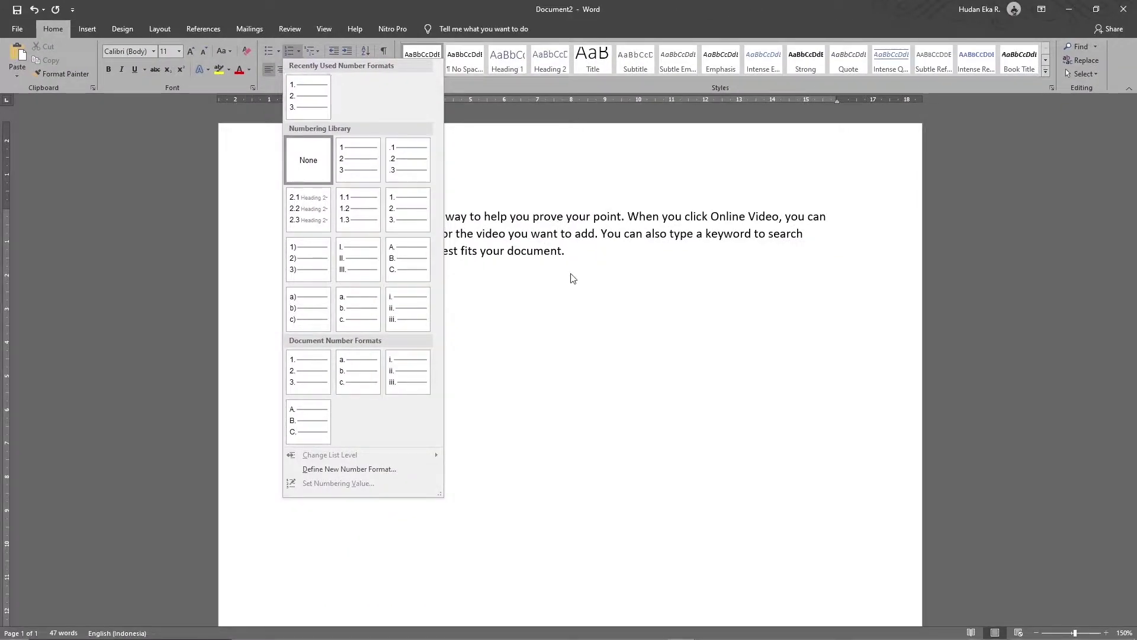
click(573, 278)
click(288, 55)
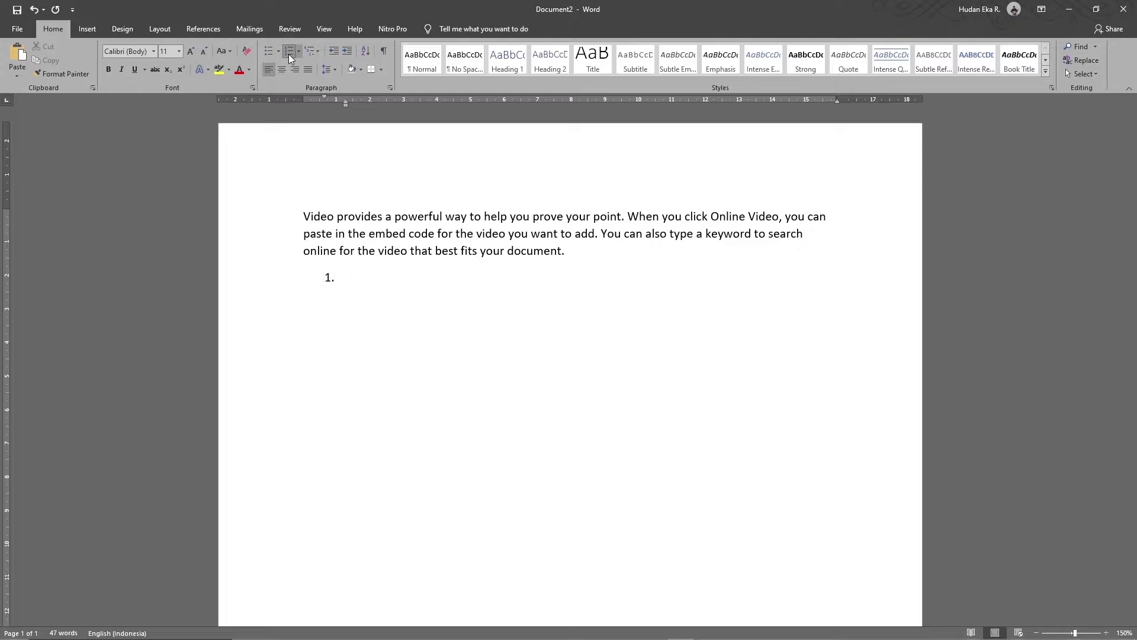
Type the numbered items, e.g. 'Ajskdj sajdls a', 'asdasd' and 'asdasdasd'.
text(Asklda;skdla;skdasd sa)
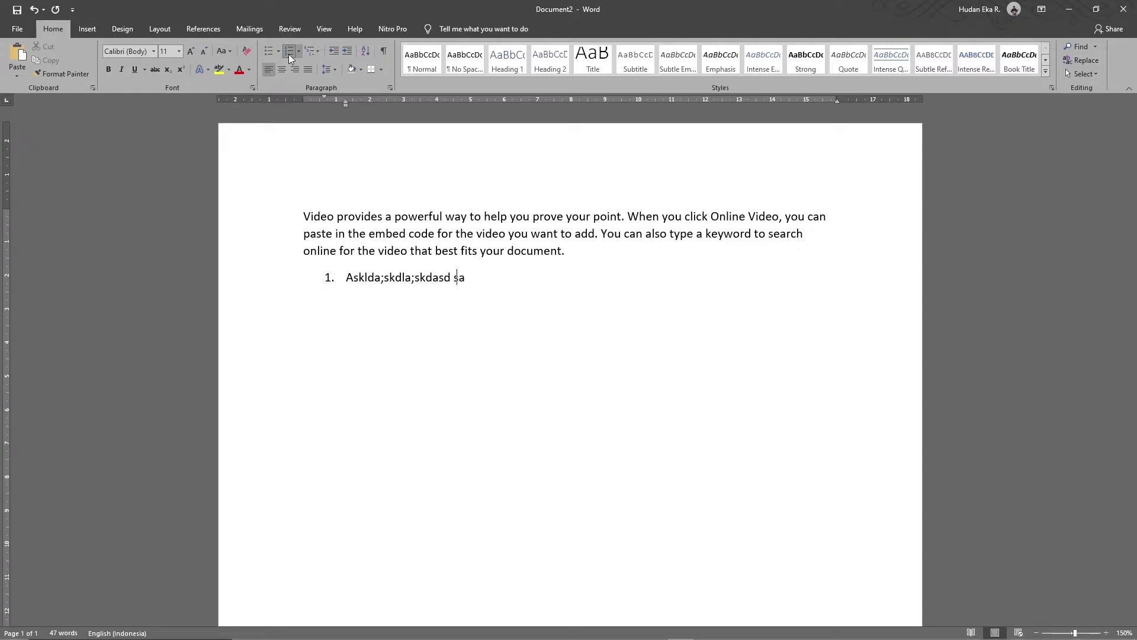
text(djsakdj kslad)
key(Return)
text(Ajskdj)
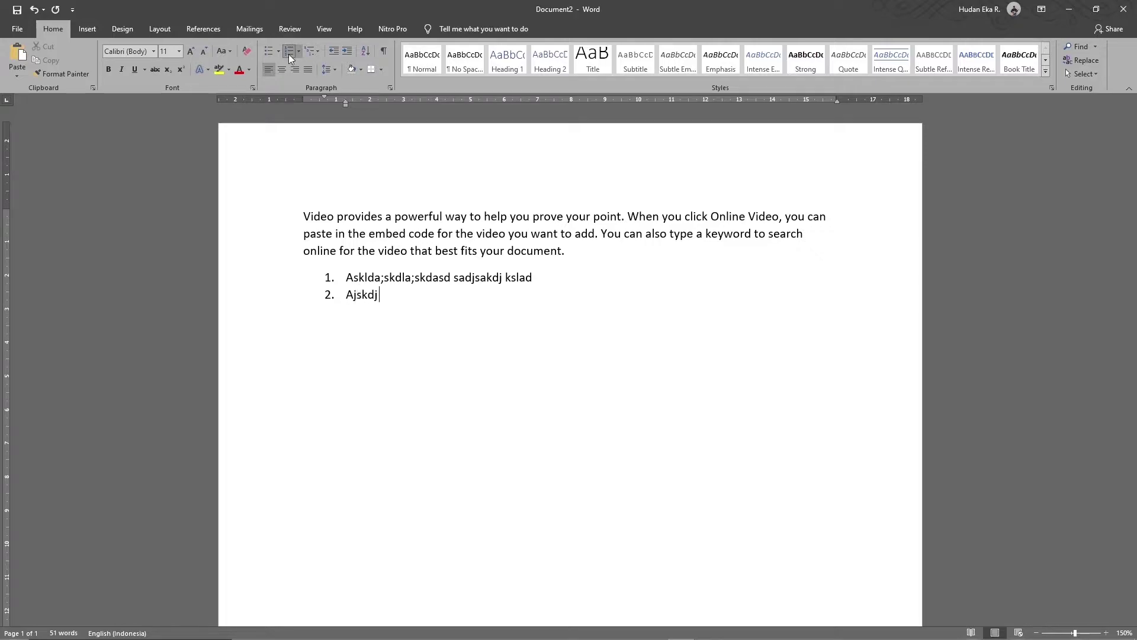
text( sajdls a)
key(Return)
text(as)
text(dasd)
key(Return)
text(asdasdasd)
key(Return)
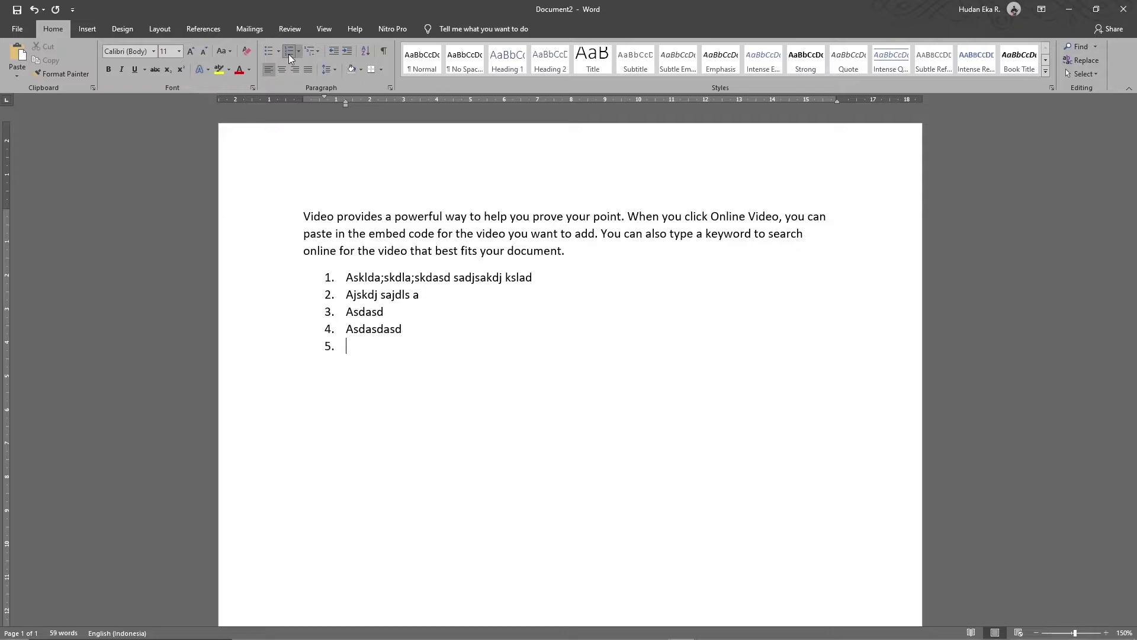
text(asdasd)
key(Return)
End the list and add the plain paragraph 'asdasjdkasldjlasd' with a new line after it.
click(289, 55)
text(asdasjdk)
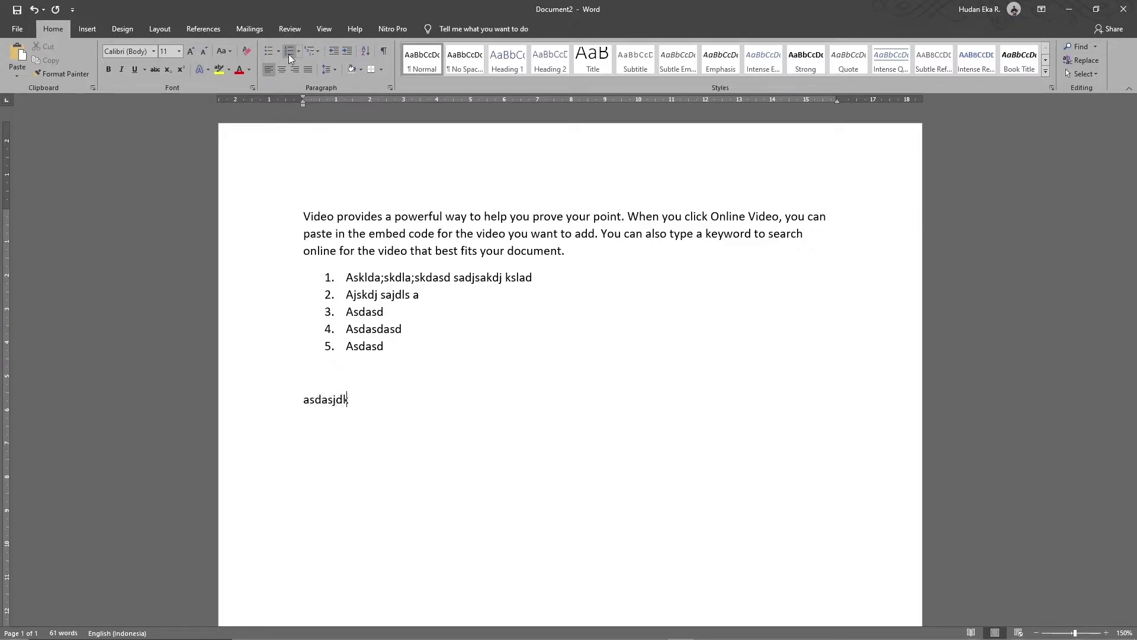
text(asldjlasd)
key(Return)
Turn a typed '1.' plus Tab into automatic numbering, undoing and retrying once.
text(1.)
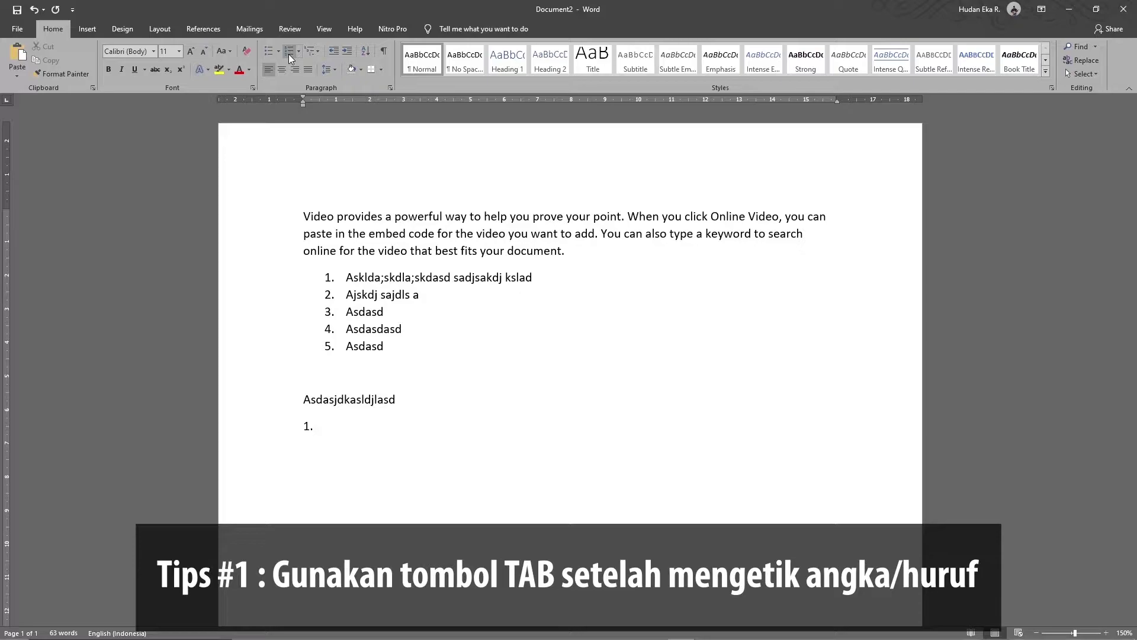
key(Tab)
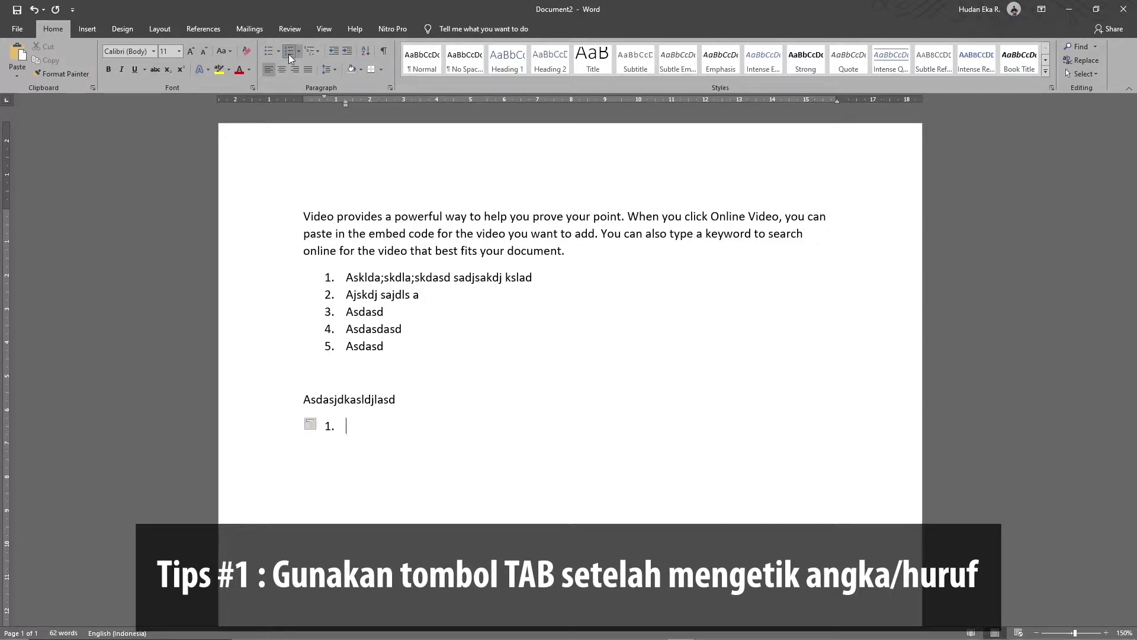
key(ctrl+z)
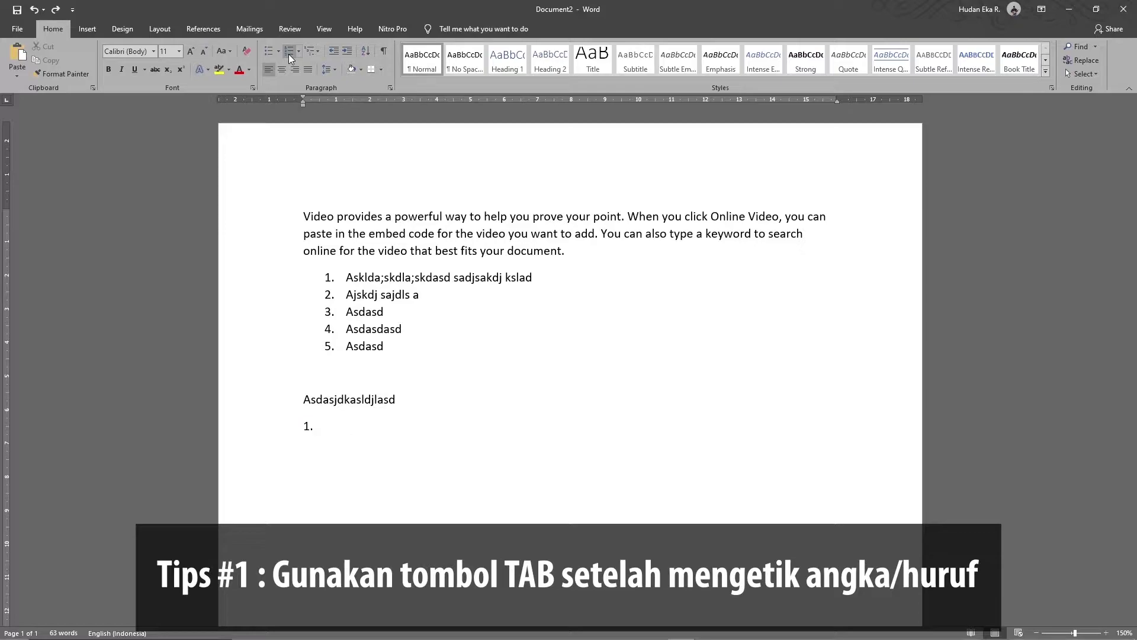
key(BackSpace)
key(BackSpace)
text(1.)
key(Tab)
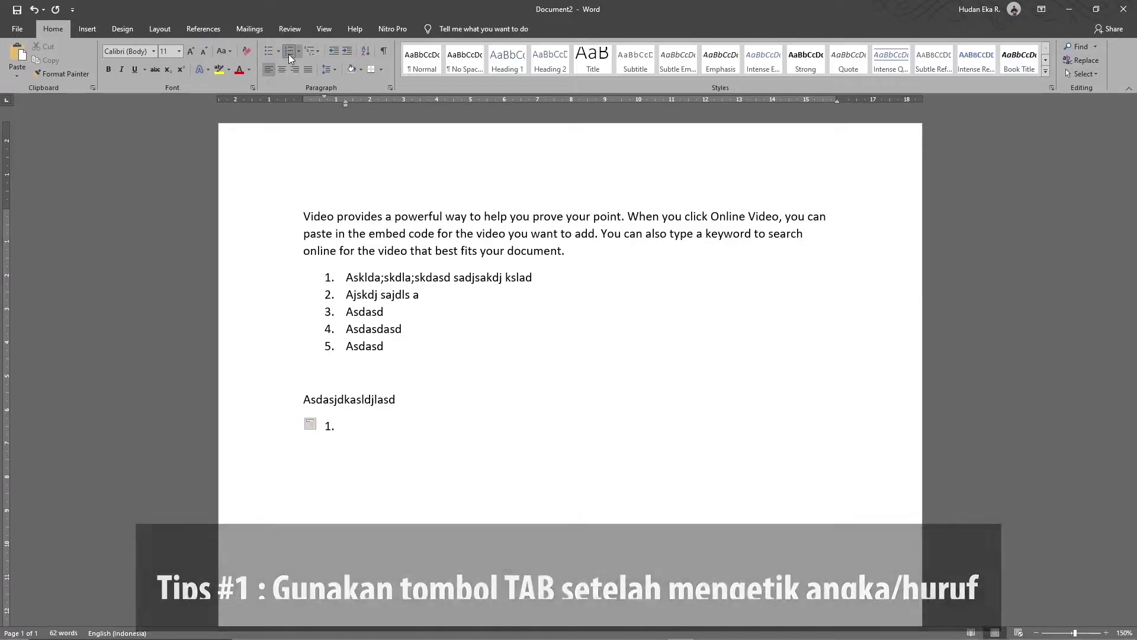
Type three list items, including 'aksjdklasjdlasd' and 'asjdkslajdk lsa'.
text(askdl)
text(s;adl;)
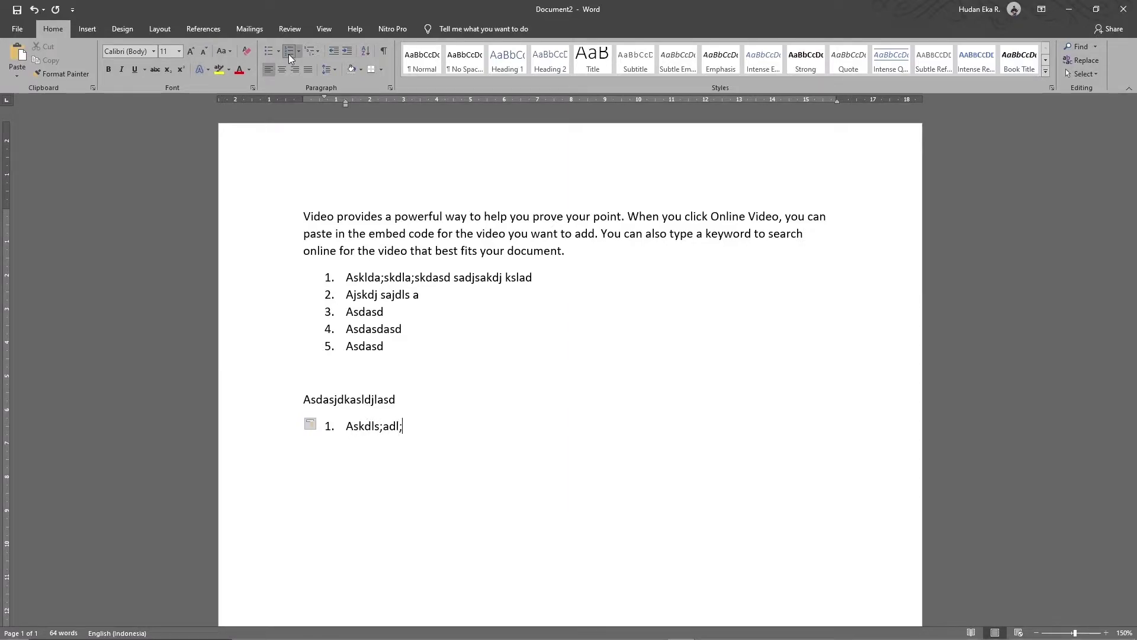
text( dksla;kdls;adkls;ad)
text(kdls;a)
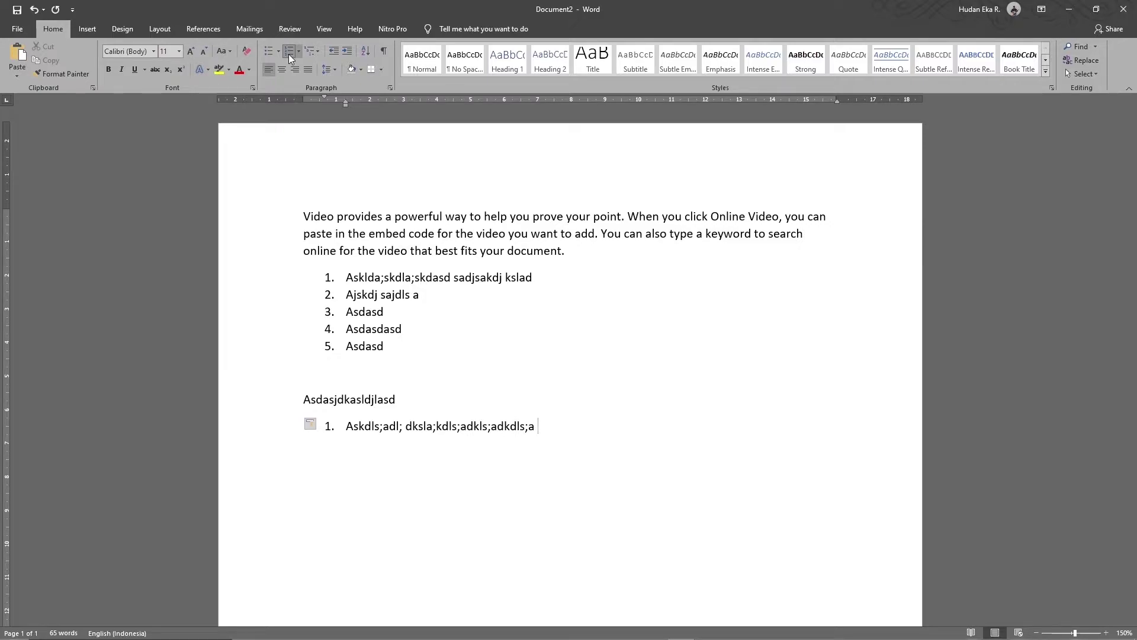
key(Return)
text(aksjdklasjdlasd)
key(Return)
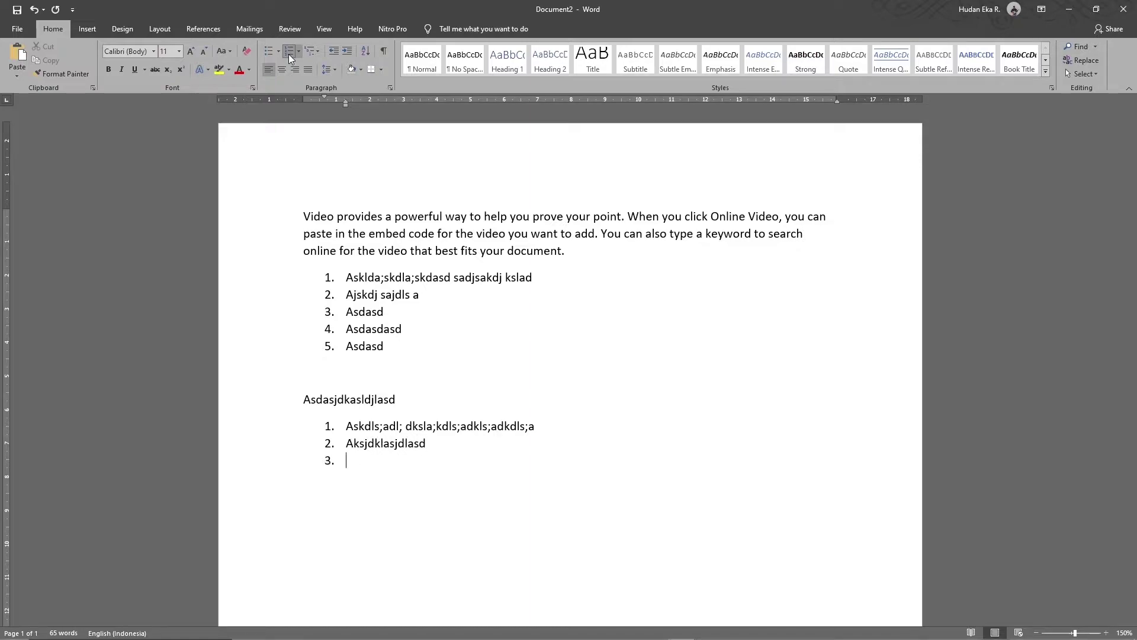
text(asjdkslajdk lsa)
Nest lettered sub-items under item 3, filling a. and b. with long sample text.
key(Return)
key(BackSpace)
text(a)
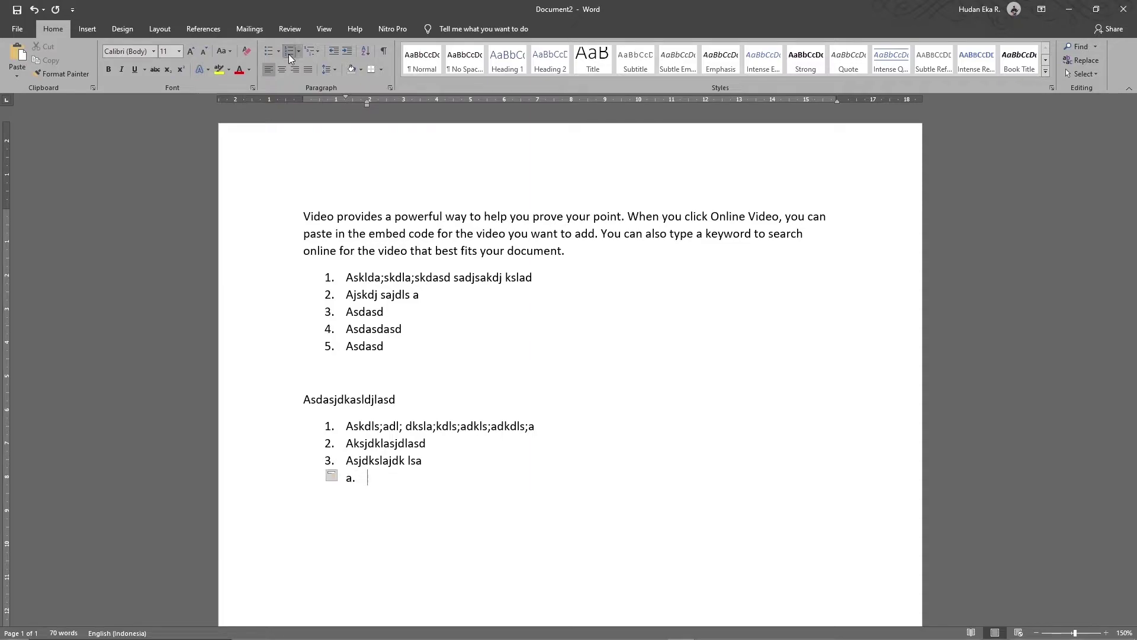
text( kdalkdalskd sd)
text(aklsakdlaskdlakdlasd sa)
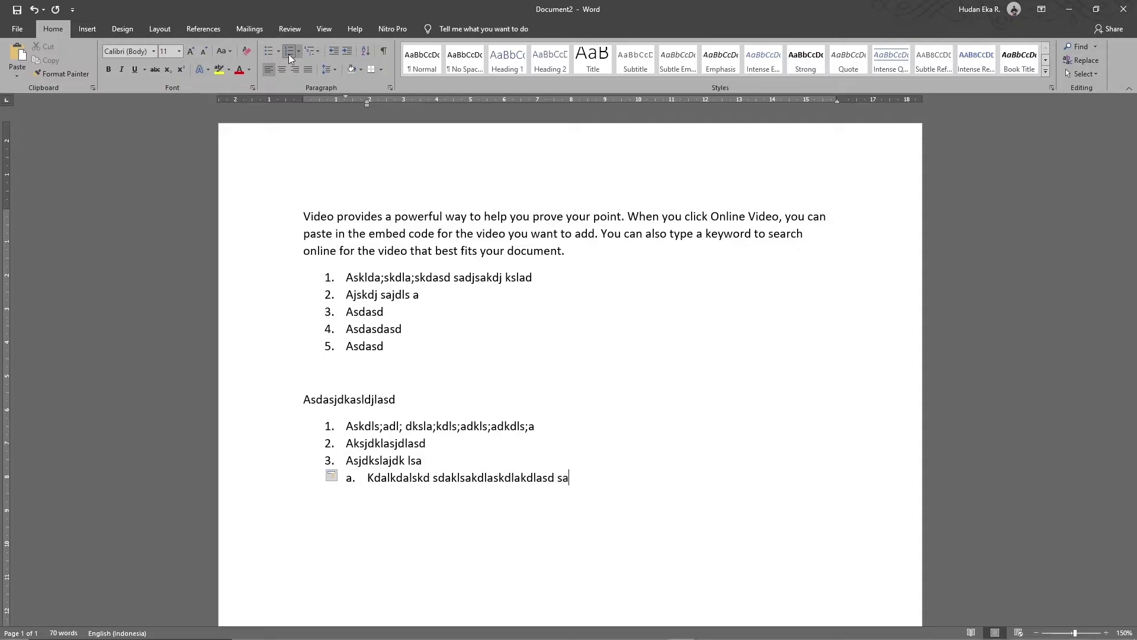
text(kdlsa;k dlsakdasld kas;dk sldk as;ldks)
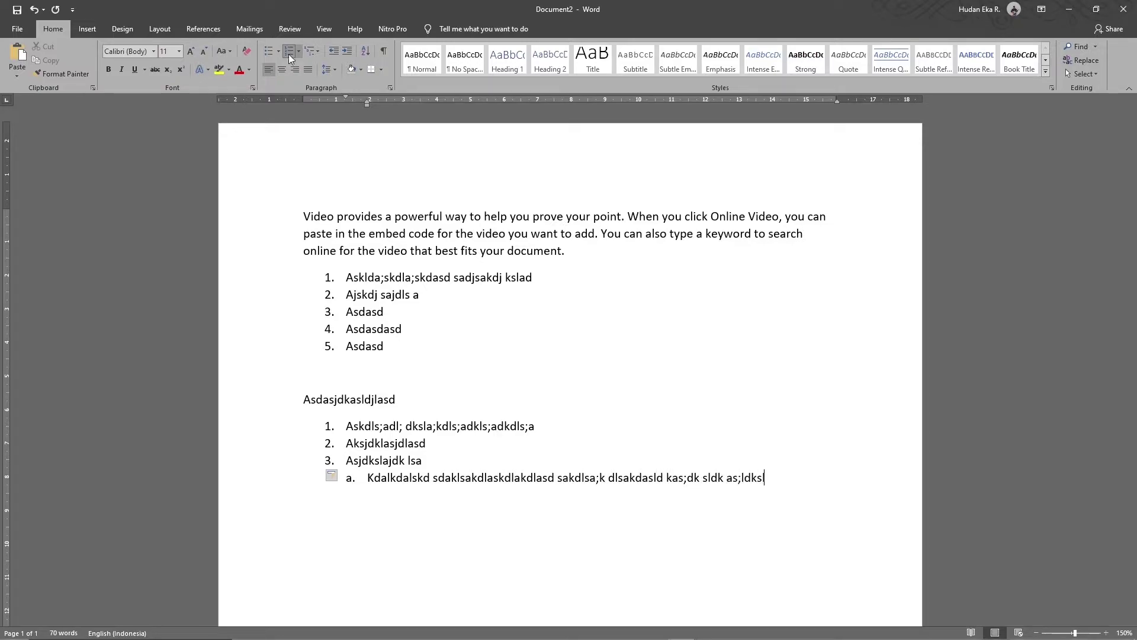
text(l ;akdls;a kdls;a kd lsadksl;a kd)
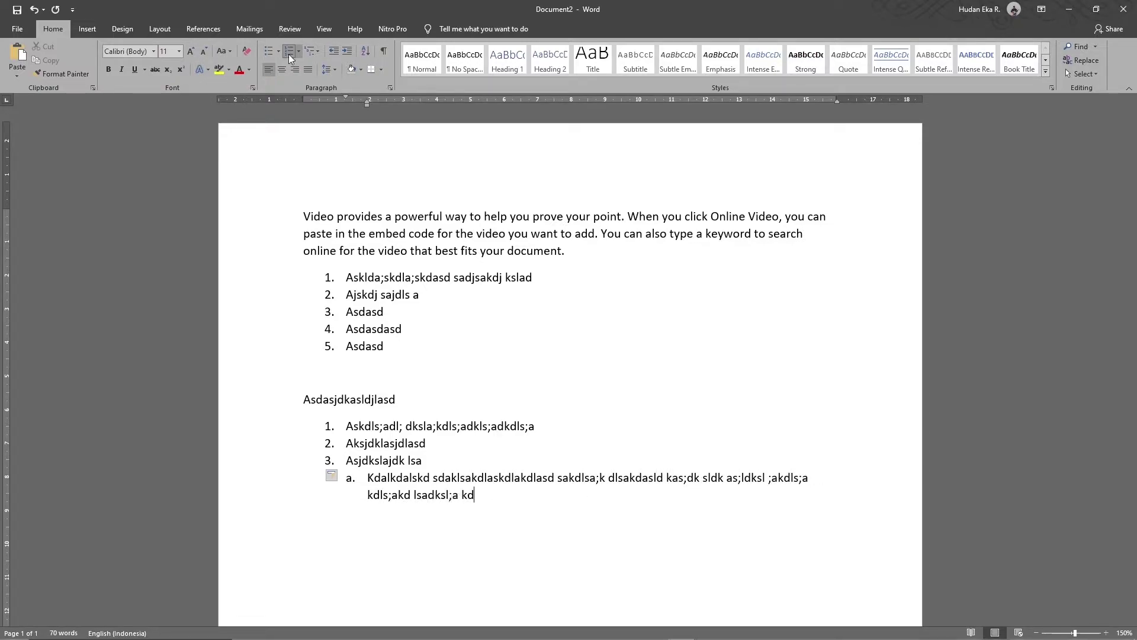
text(lsa;d)
key(Return)
text(adjksajdk sj)
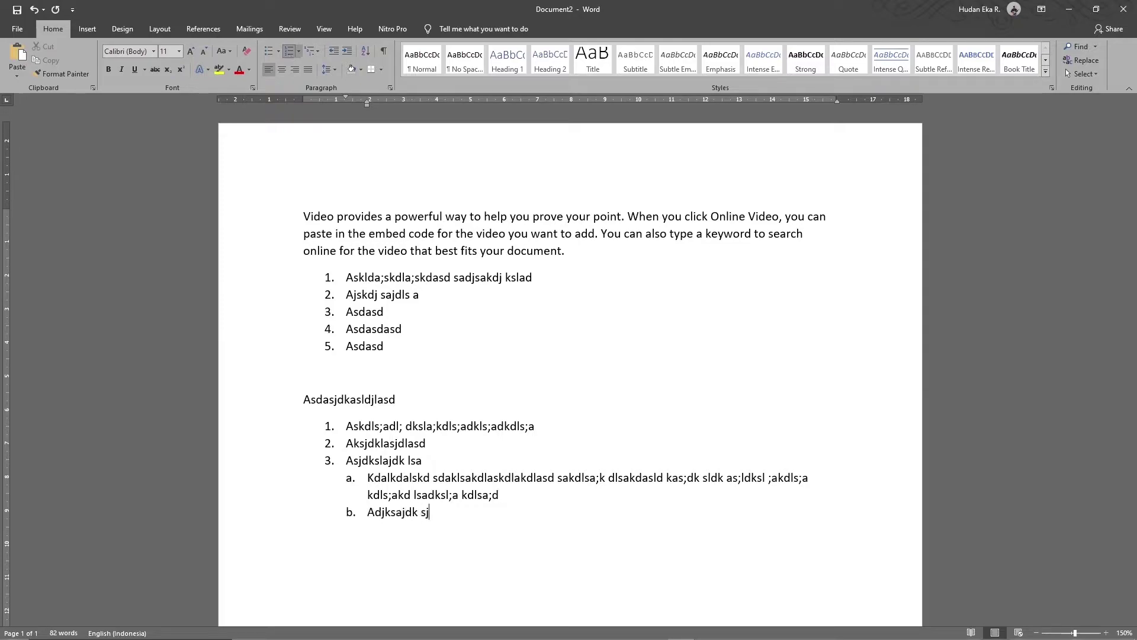
text(akdjskajd a kdsaldj kslajd k)
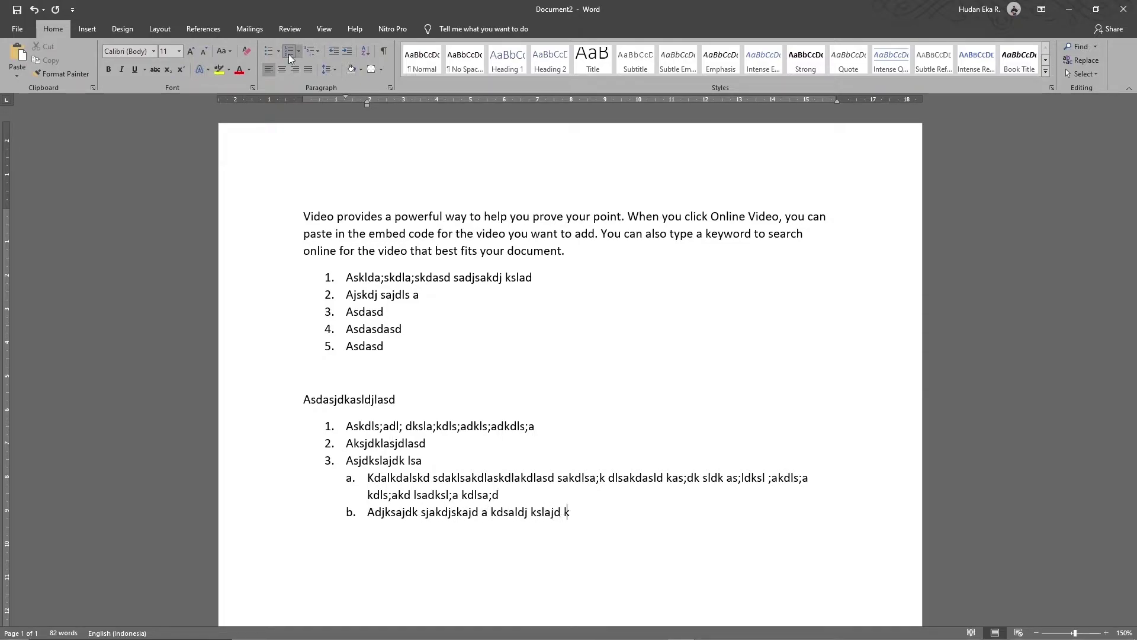
text(sladj klsajdk sald as)
text(aksjdksaldjsakljdk)
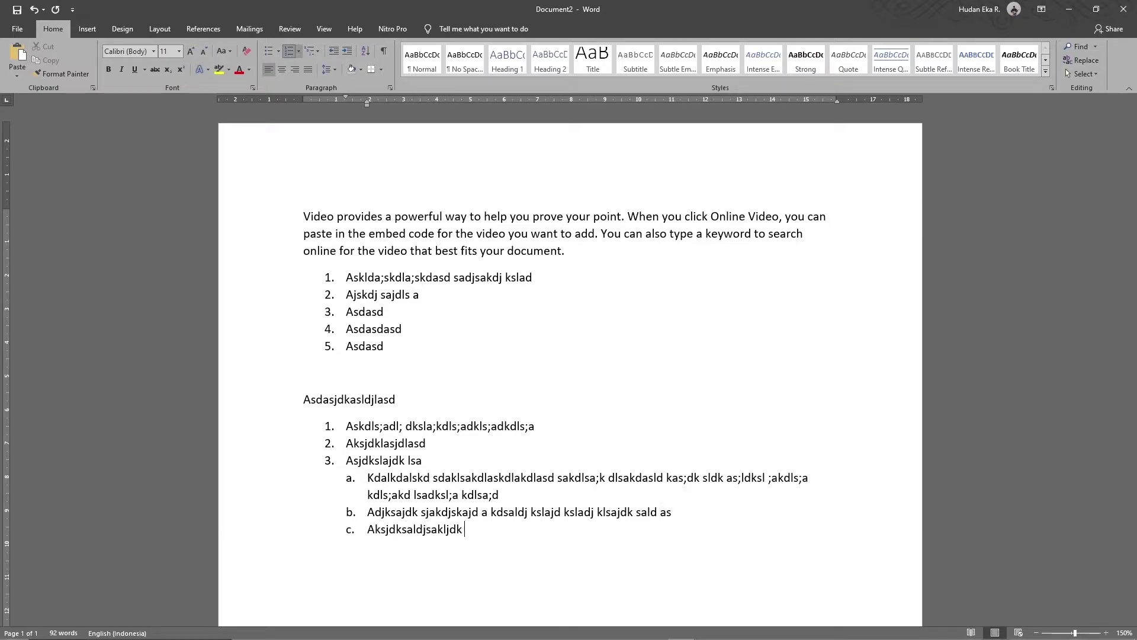
text( saljdalksdjlsad)
text(as)
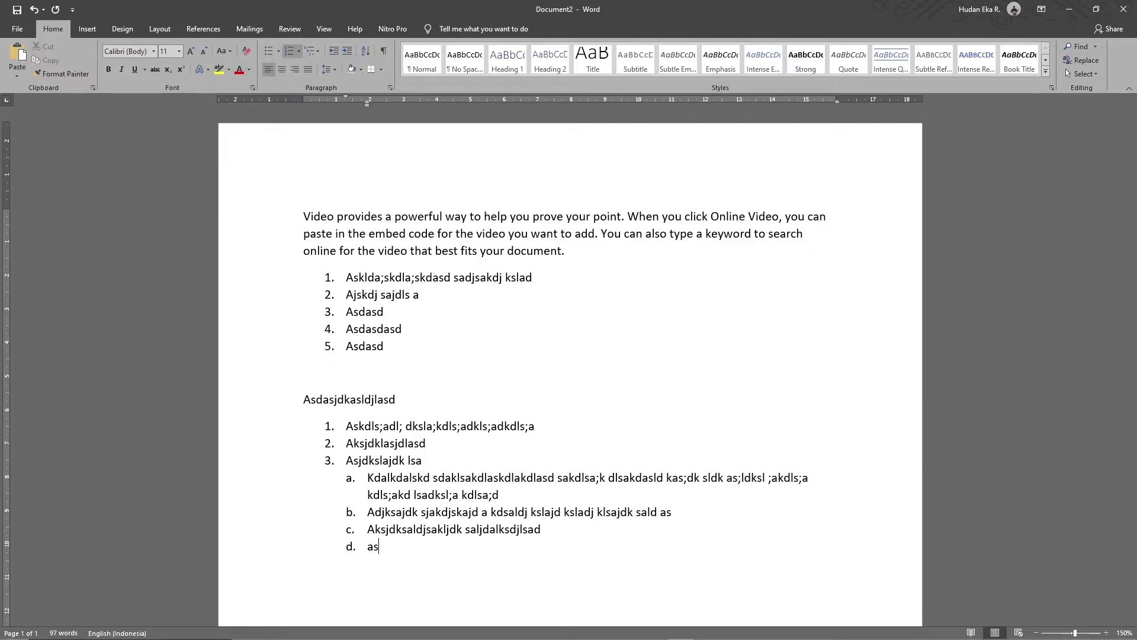
text(dasdka;sd)
key(Return)
Turn the empty sub-item into top-level item 4 with text, undoing a trial ruler indent.
key(BackSpace)
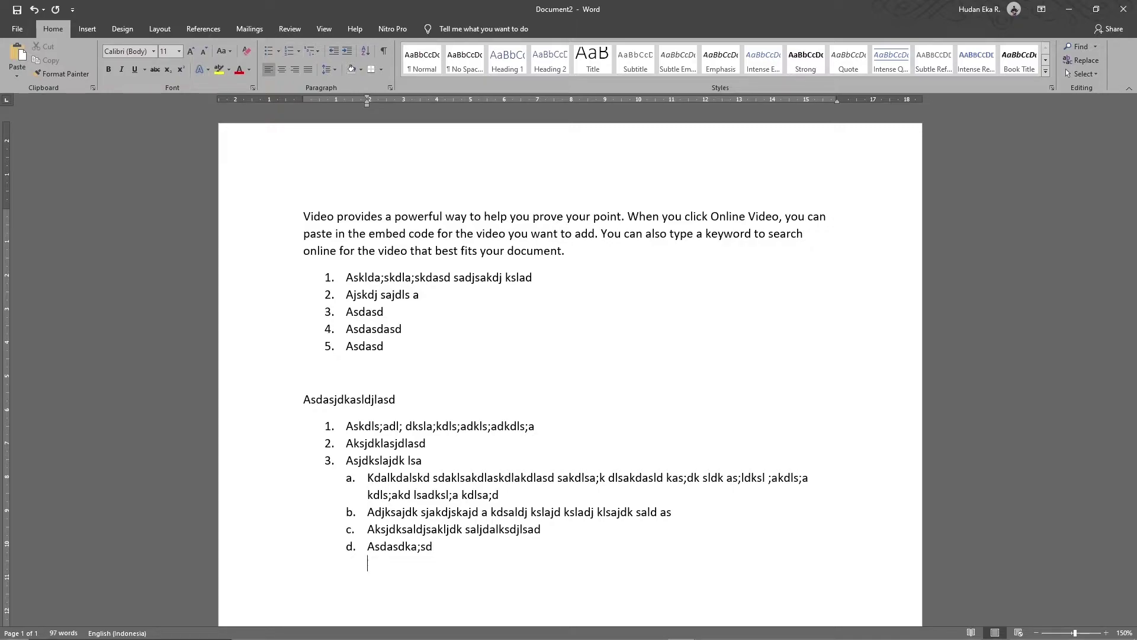
text(4)
text(.)
text(A;sld;saslsd;)
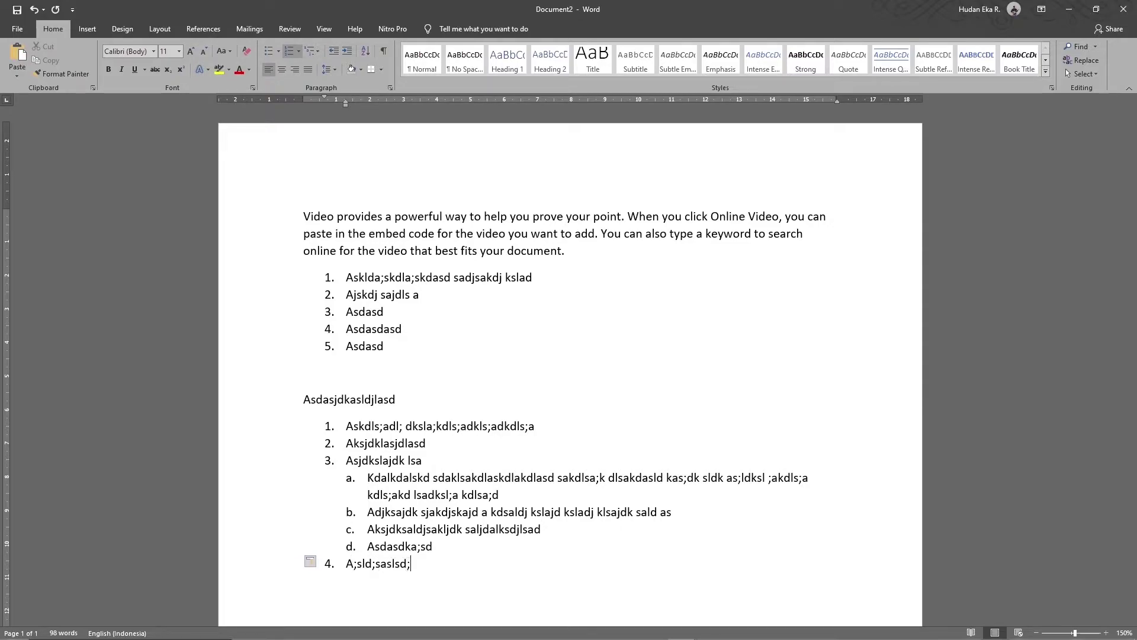
text( dls;a'dl;sa'ld;s'a dsad)
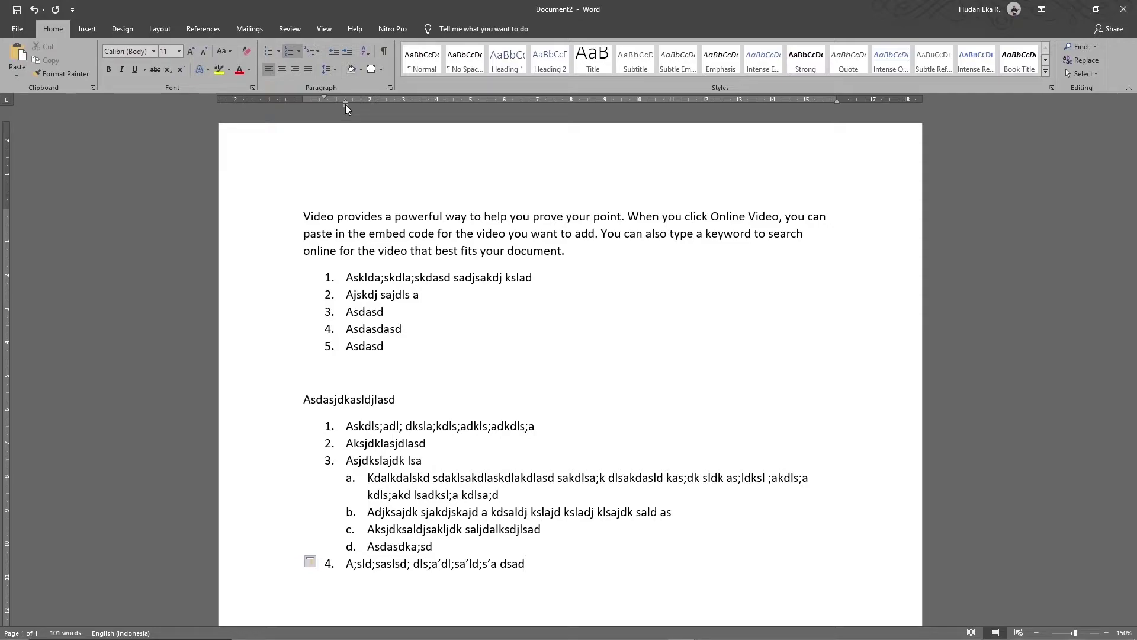
drag(346, 104, 379, 104)
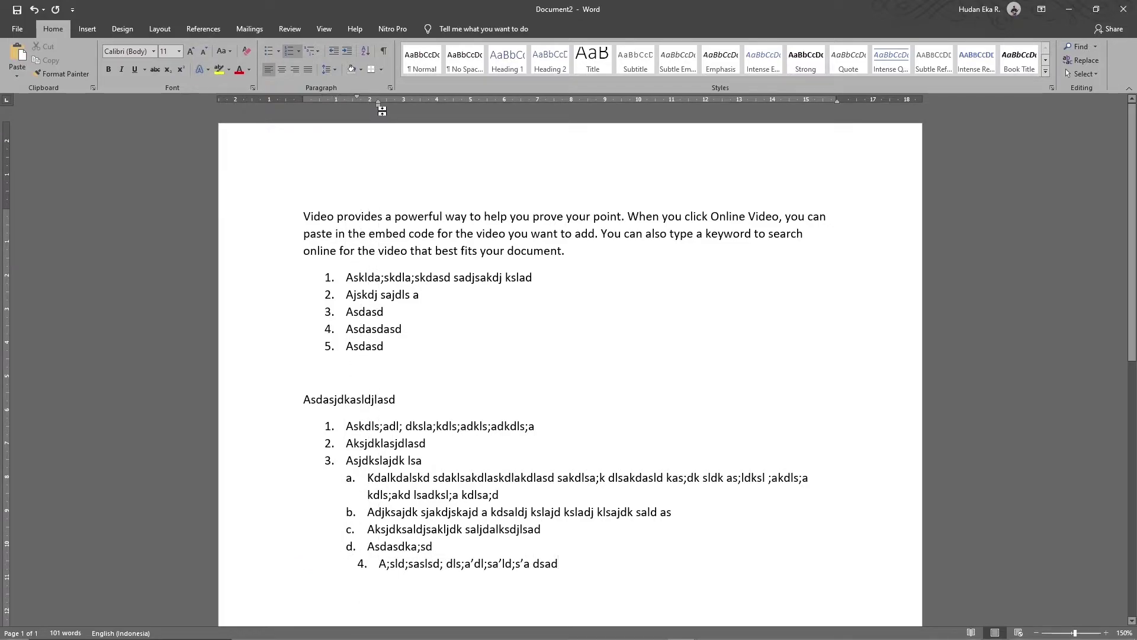
key(ctrl+z)
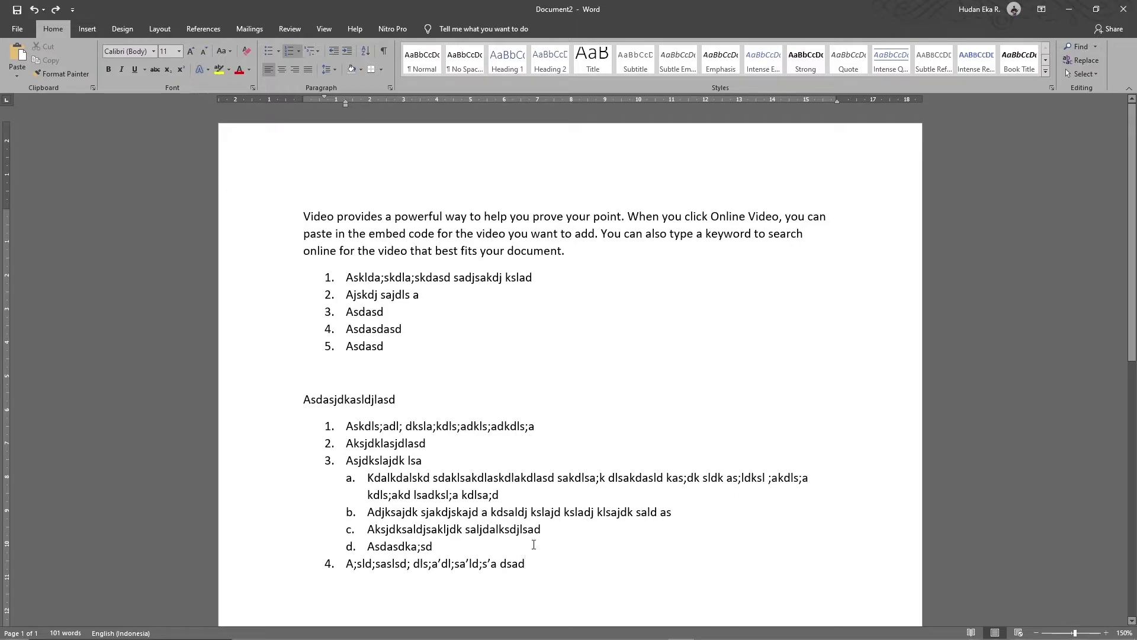
Add sub-item 4.1 'skdla;ska;dkasdkasdksa;dkasd' and begin 4.2 with 'asldasd'.
key(Return)
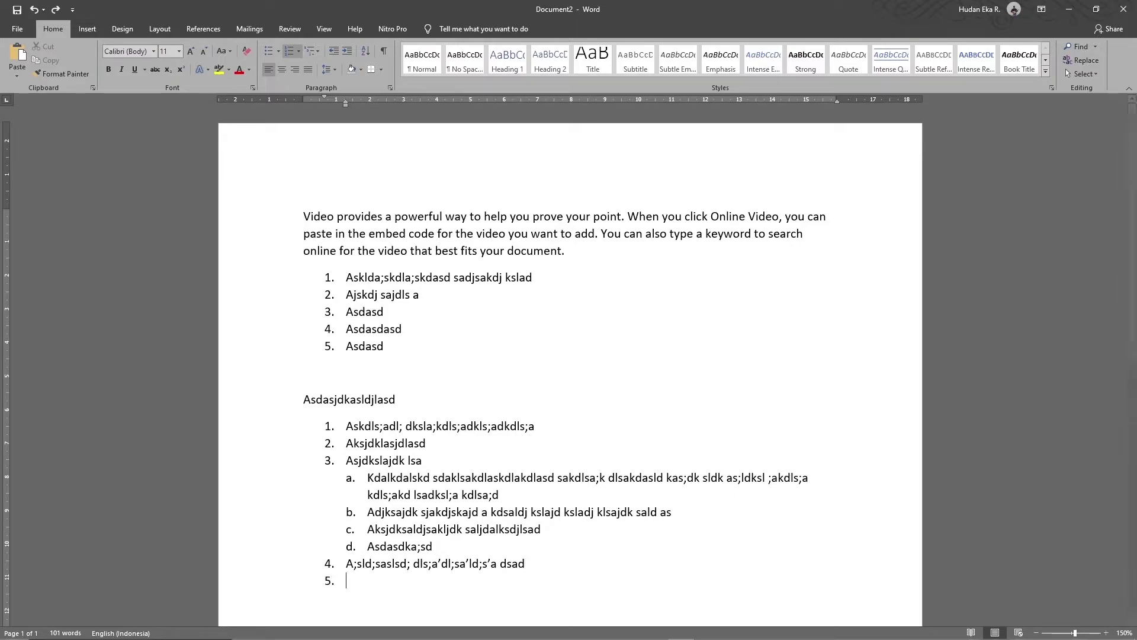
key(BackSpace)
text(4.1	)
text(skdla;ska;dkasdk)
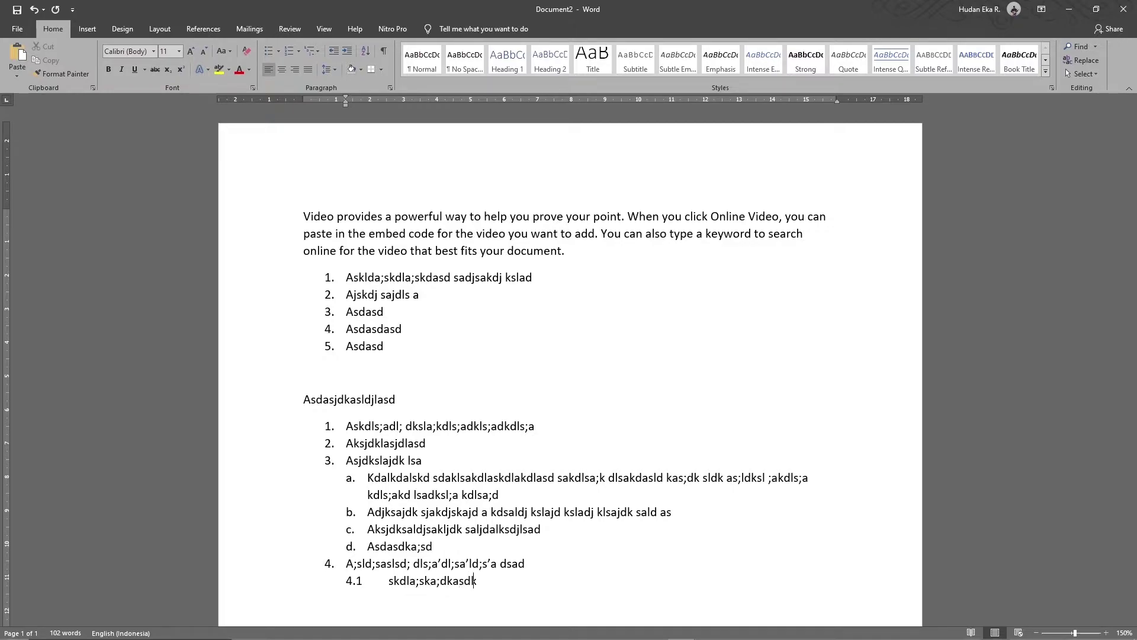
text(asdksa;dkasd)
key(Return)
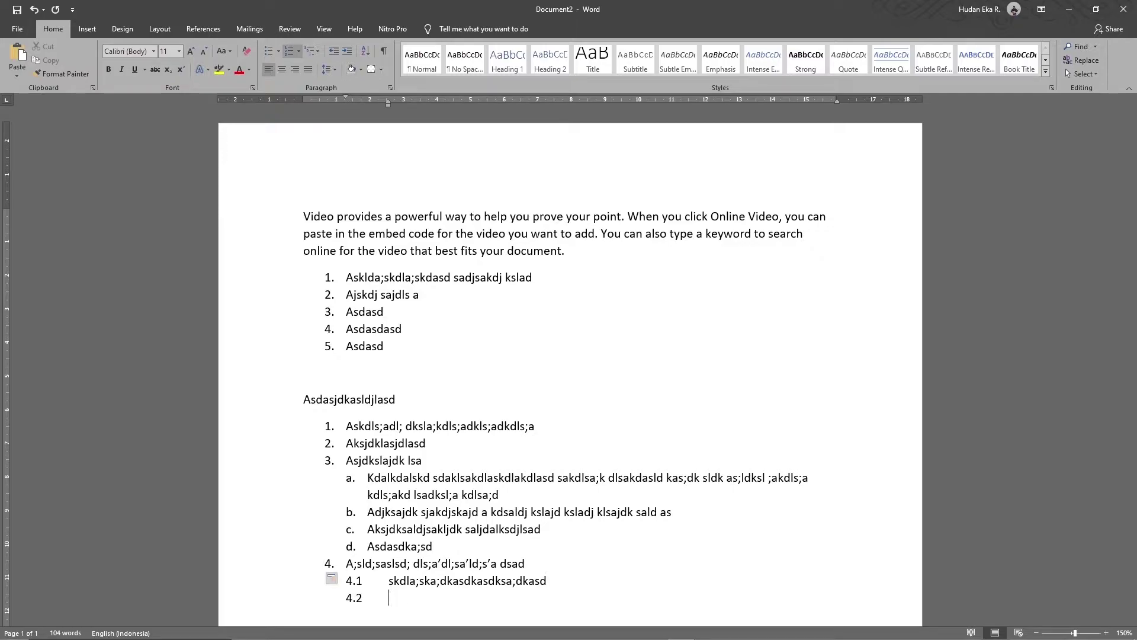
scroll(569, 356, down, 2)
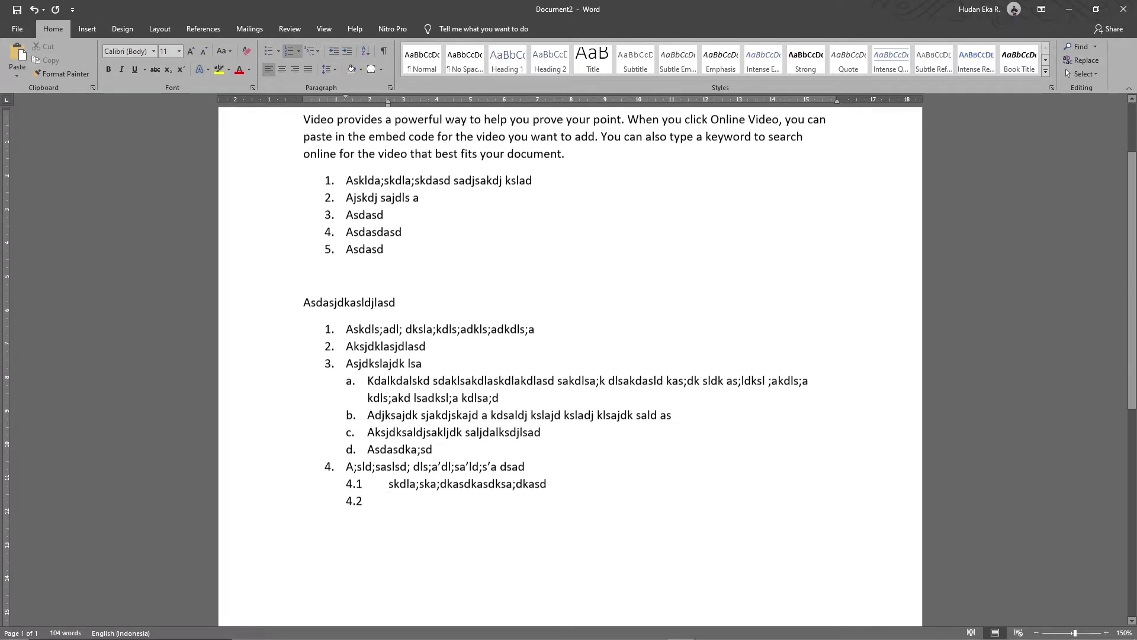
text(asld)
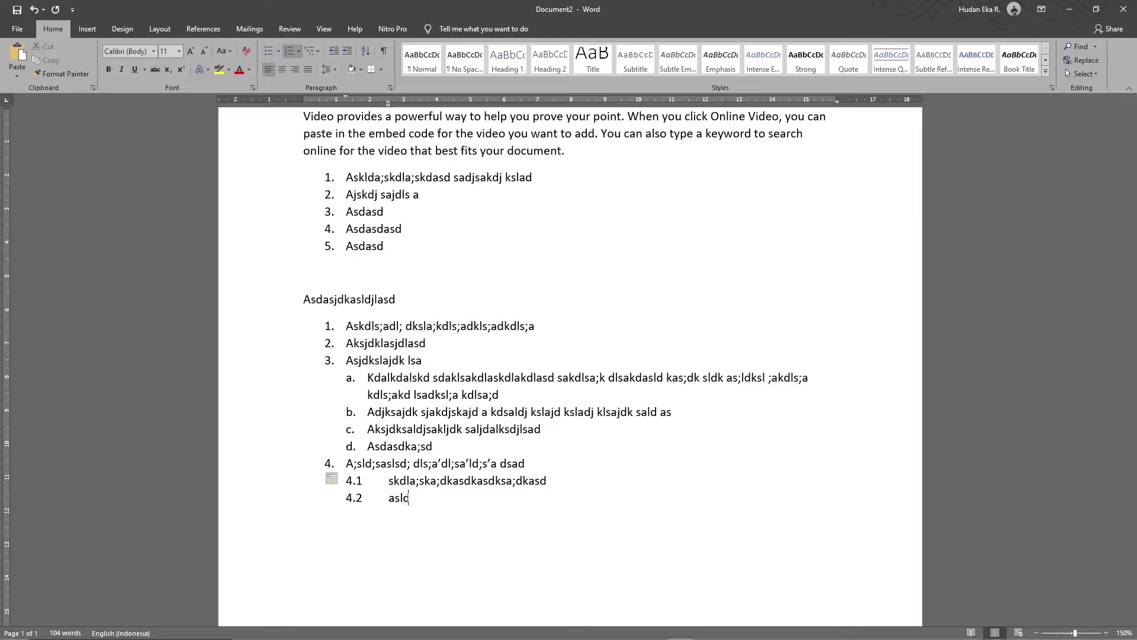
text(asd)
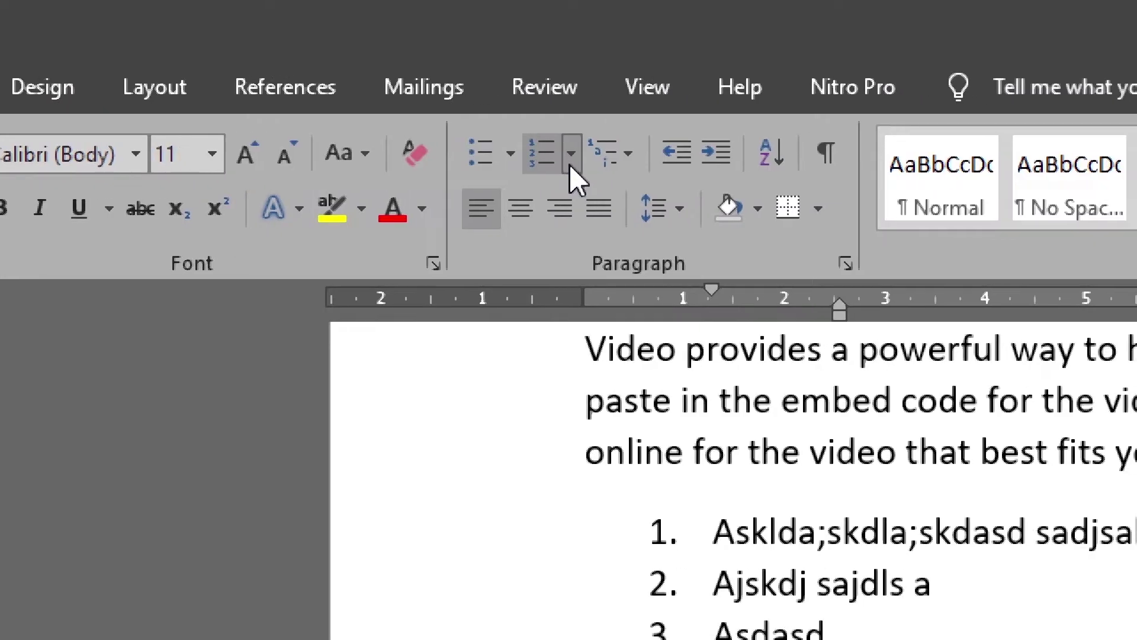
click(299, 53)
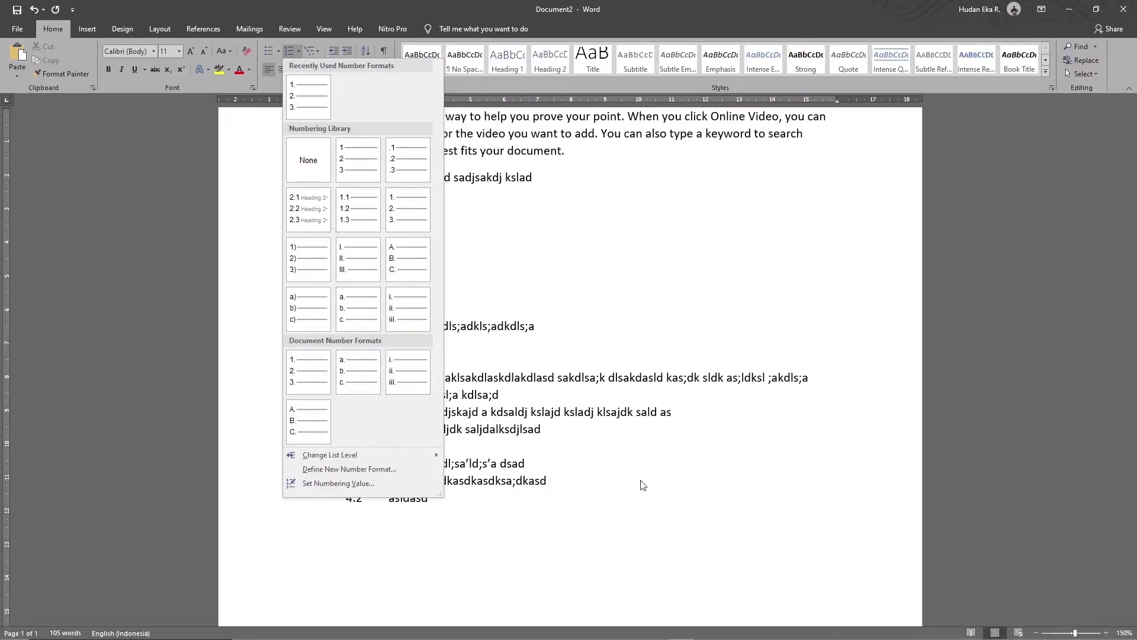
click(622, 494)
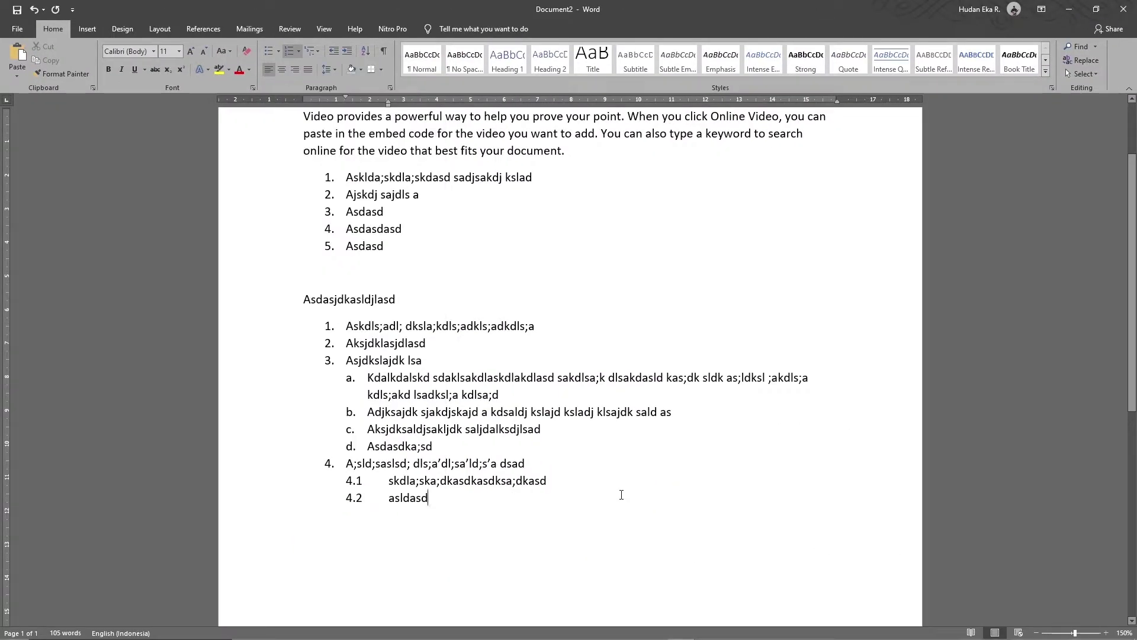
Finish item 4.2's text and add third-level sub-items 4.1.1–4.1.4 under 4.1.
text(askdlsa;dkasd)
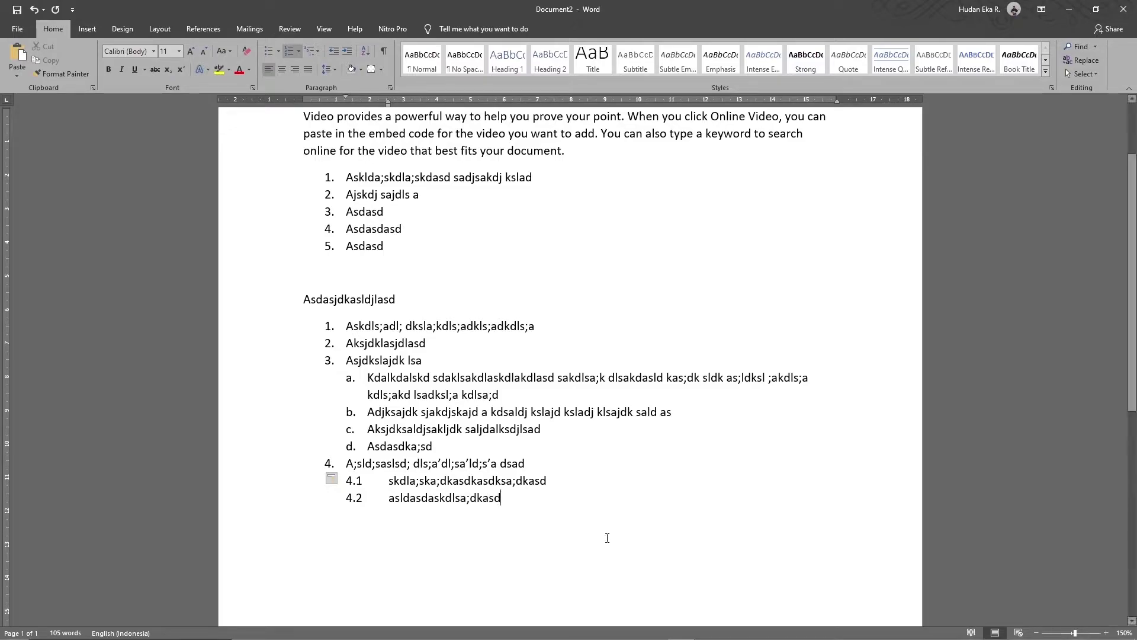
click(562, 483)
key(Return)
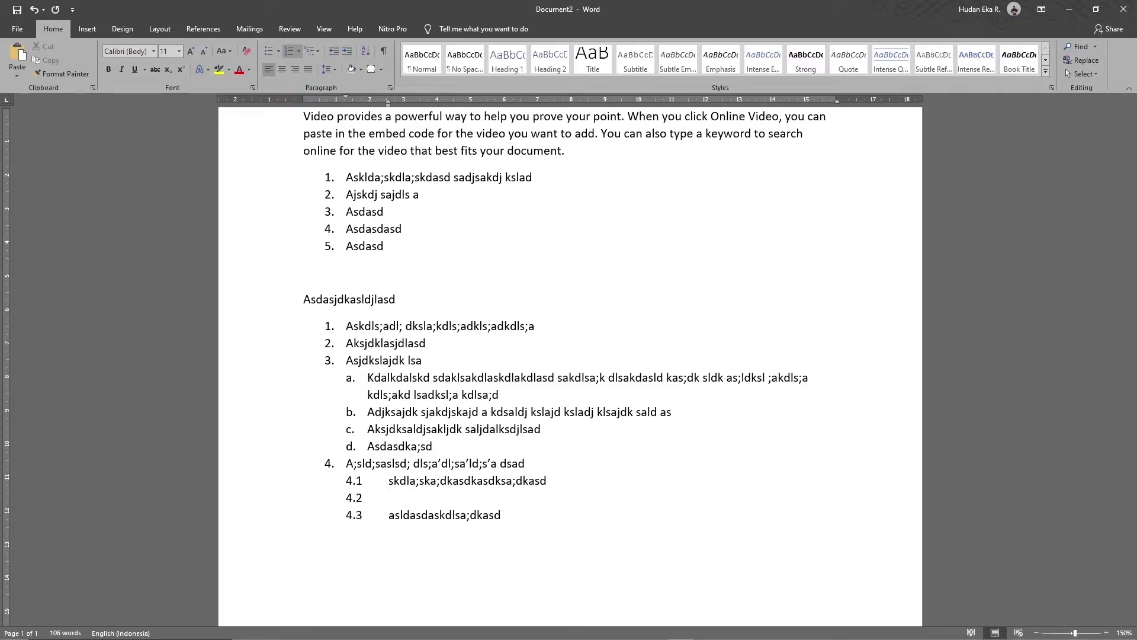
key(BackSpace)
text(4.)
text(1.1)
text(als;dlas)
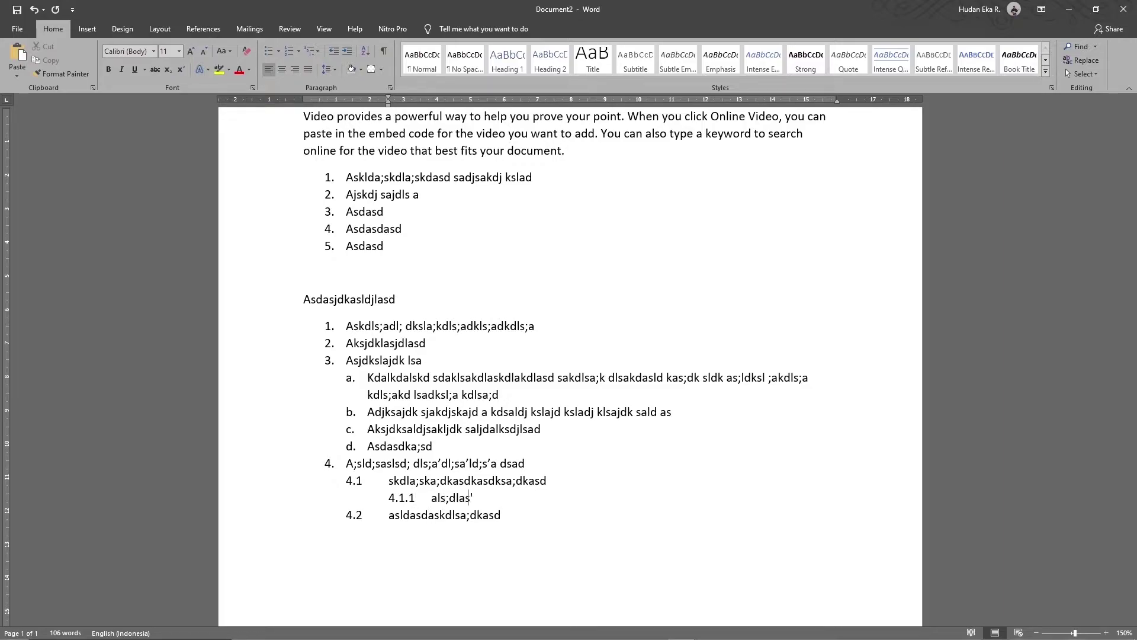
text('d)
key(Return)
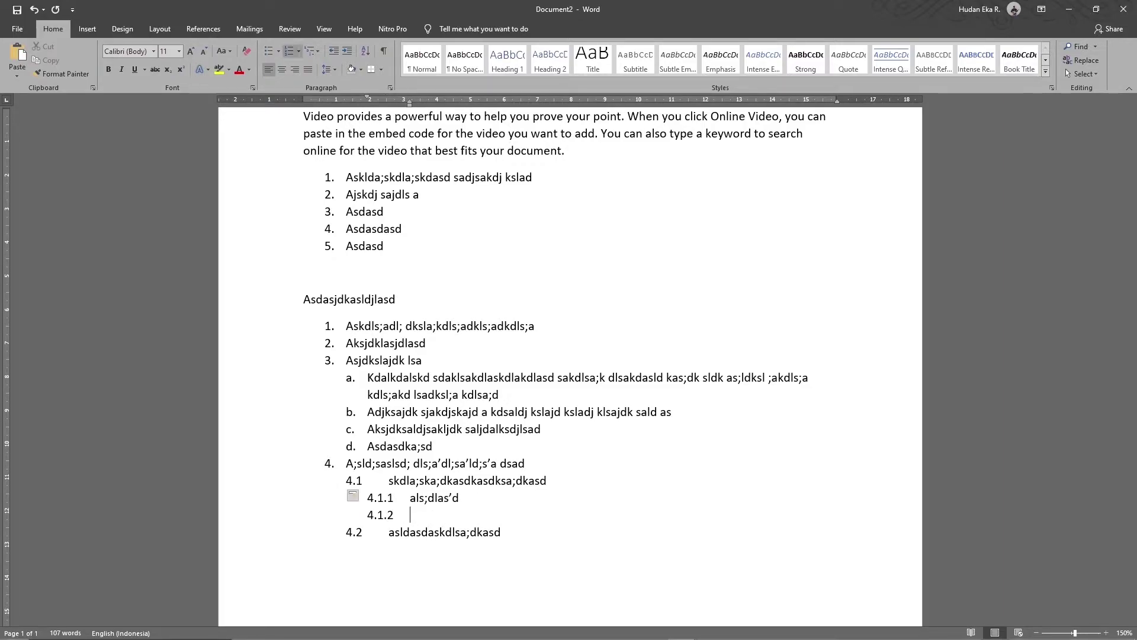
text(asdl;s'aldsad)
key(Return)
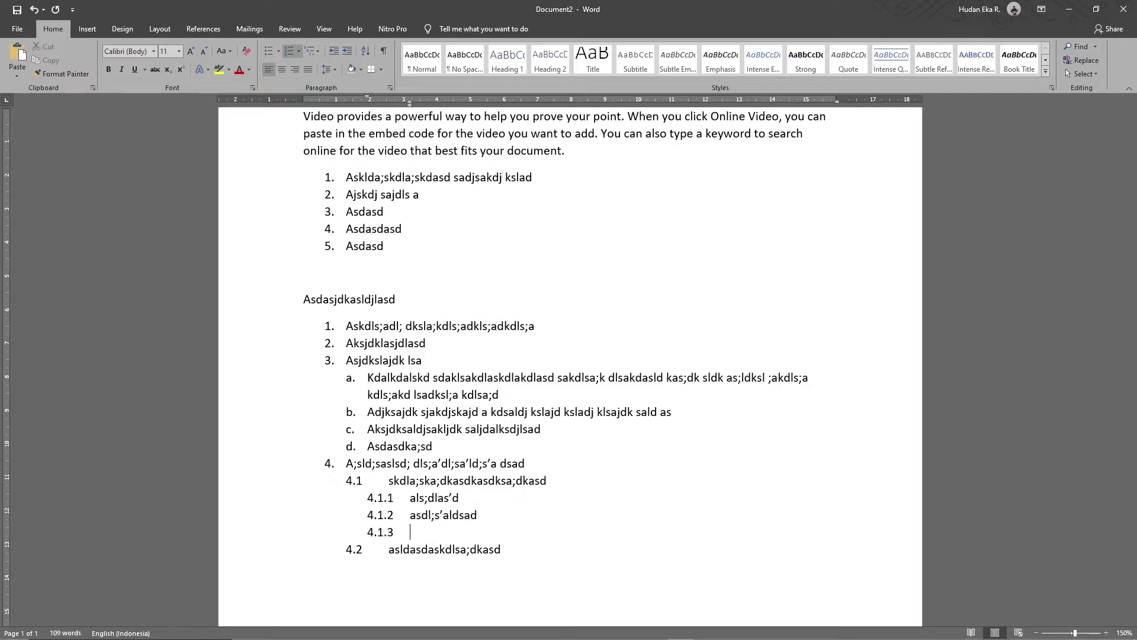
text(als;da'lsd)
key(Return)
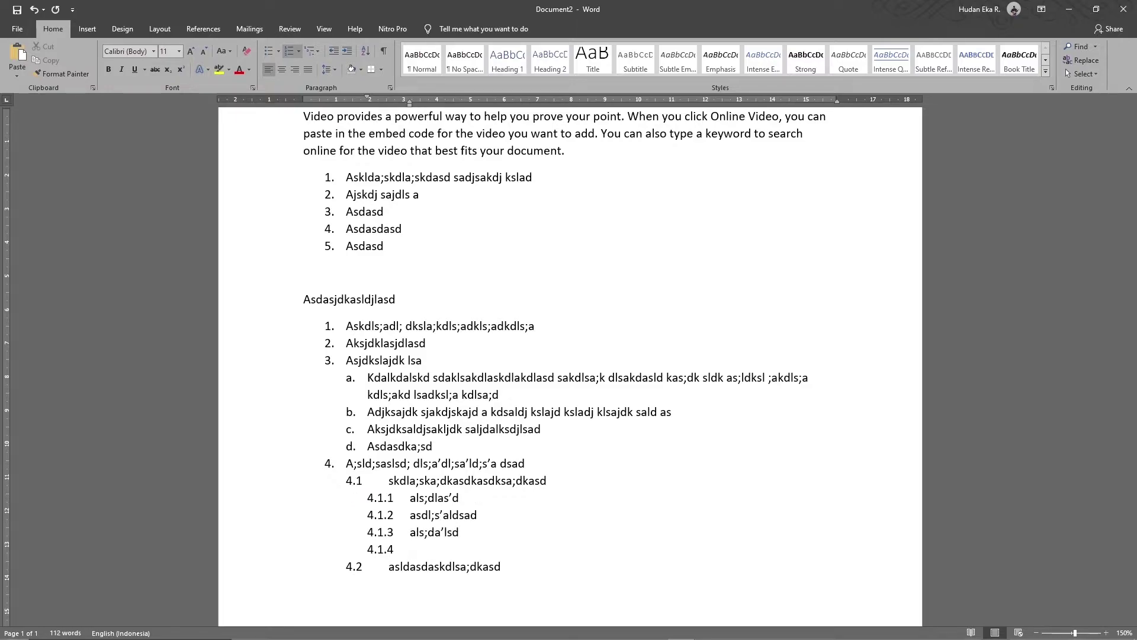
key(ctrl+z)
text(asld;s'ad)
Add third-level sub-items 4.2.1 and 4.2.2 under 4.2.
click(527, 578)
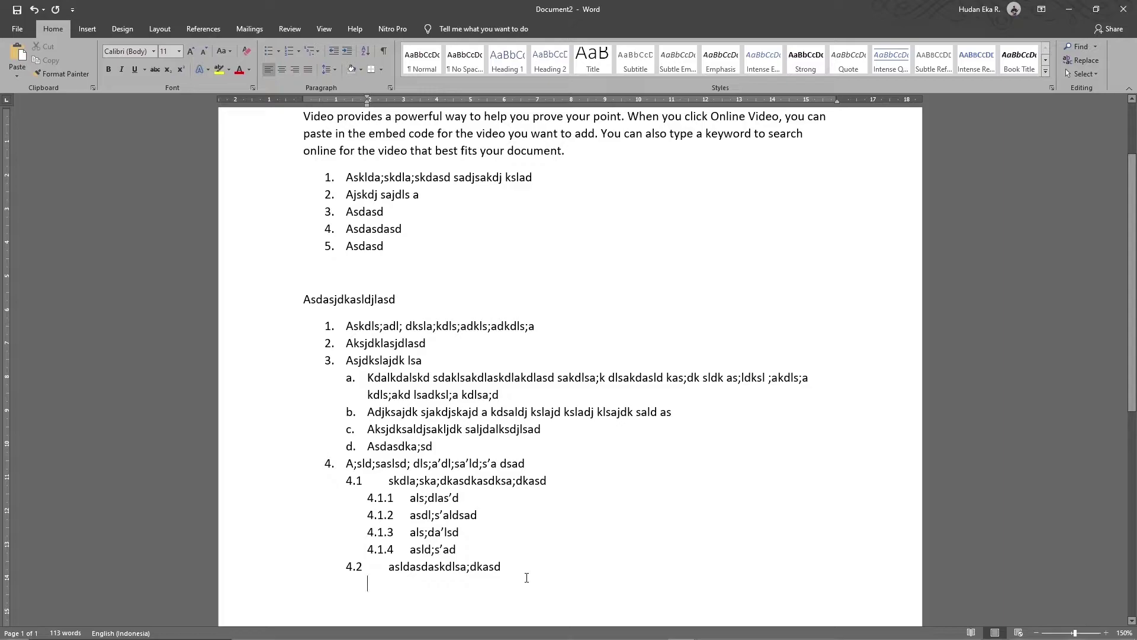
text(4.2)
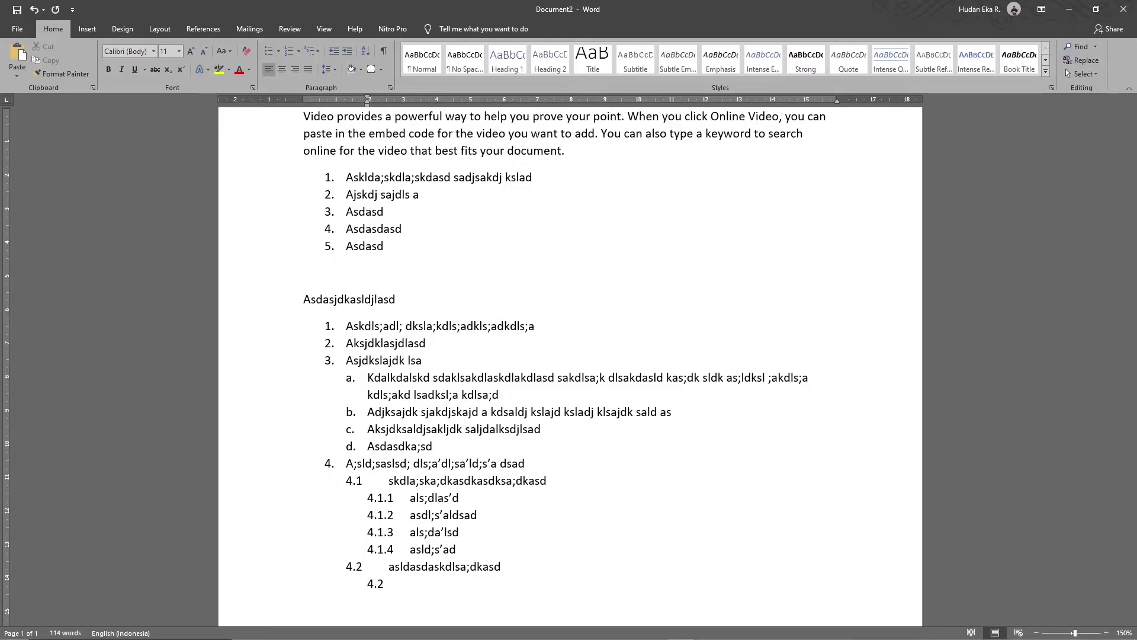
text(.1 )
text(asld;a'sld'asd)
key(Return)
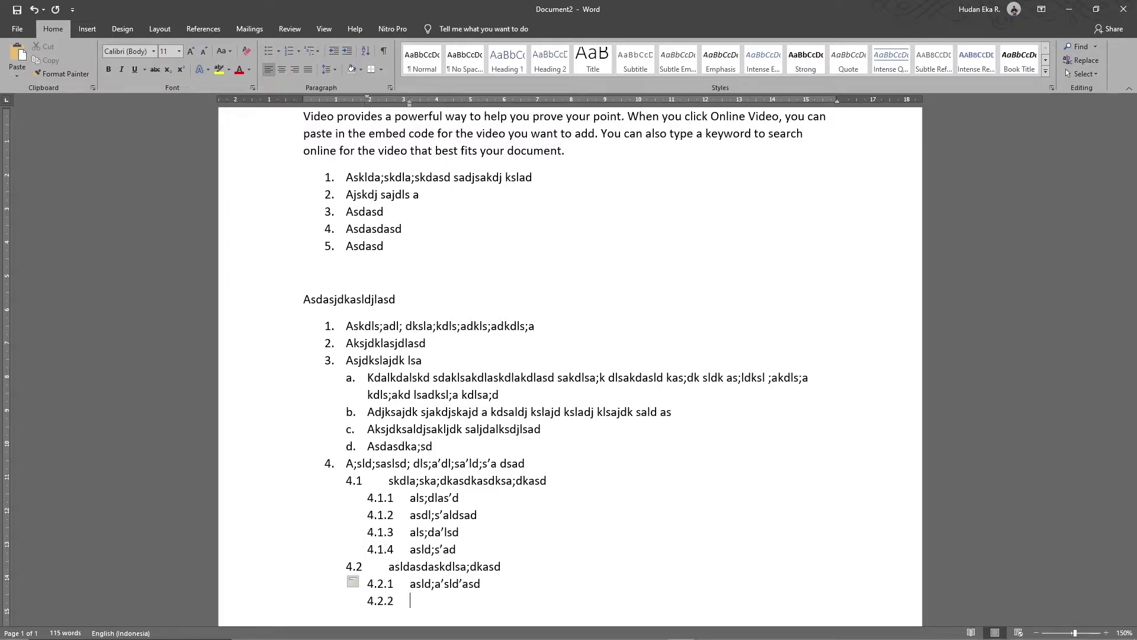
text(as;ld;sa'lds'ad)
key(Return)
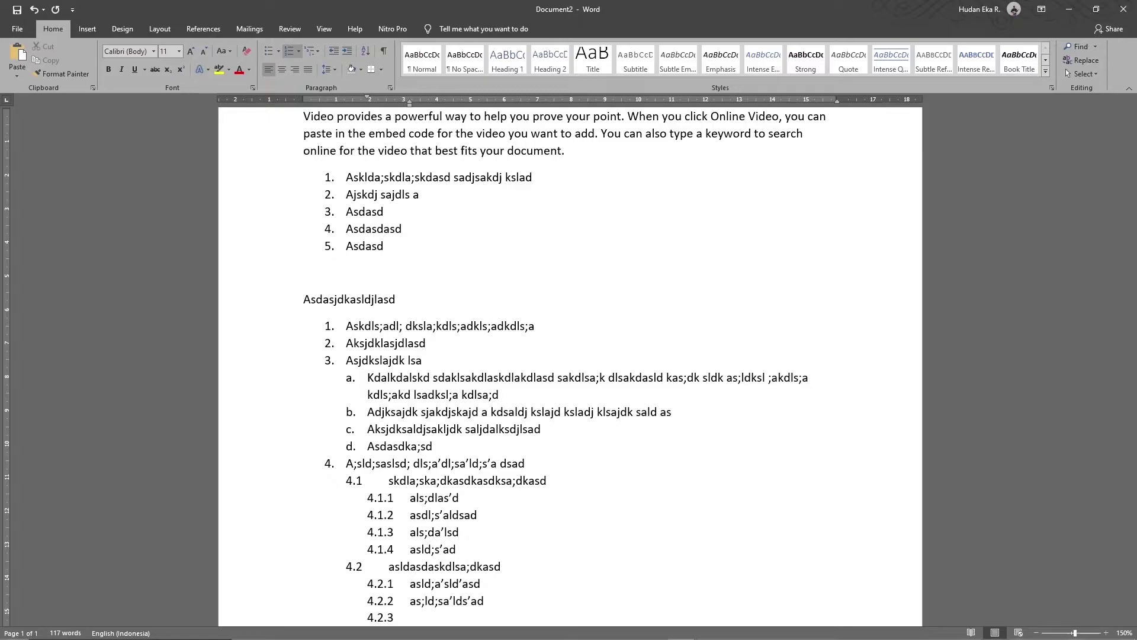
scroll(569, 355, down, 4)
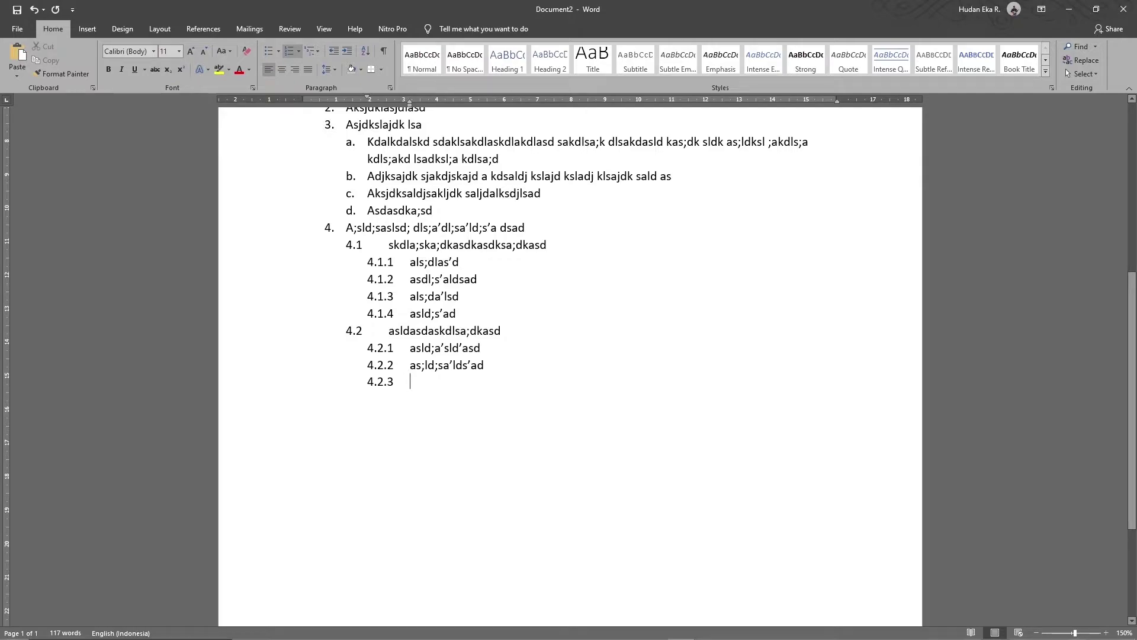
key(BackSpace)
Add top-level item 5 'asdls;la'ld;sadsads' and begin item 6.
text(5.)
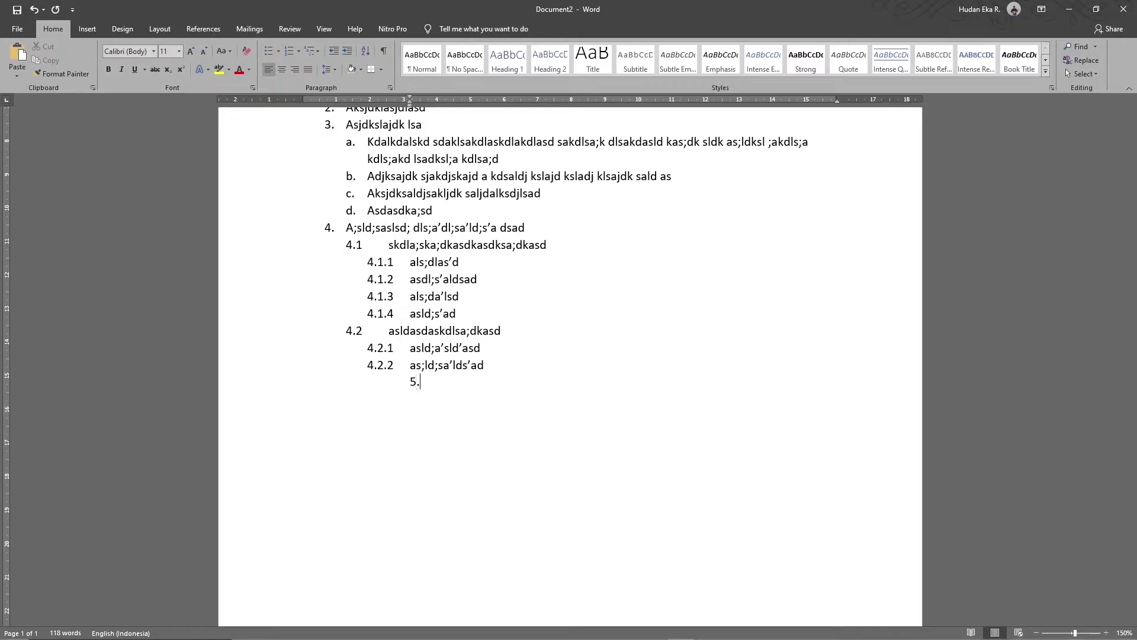
key(space)
text(asdls;la'ld)
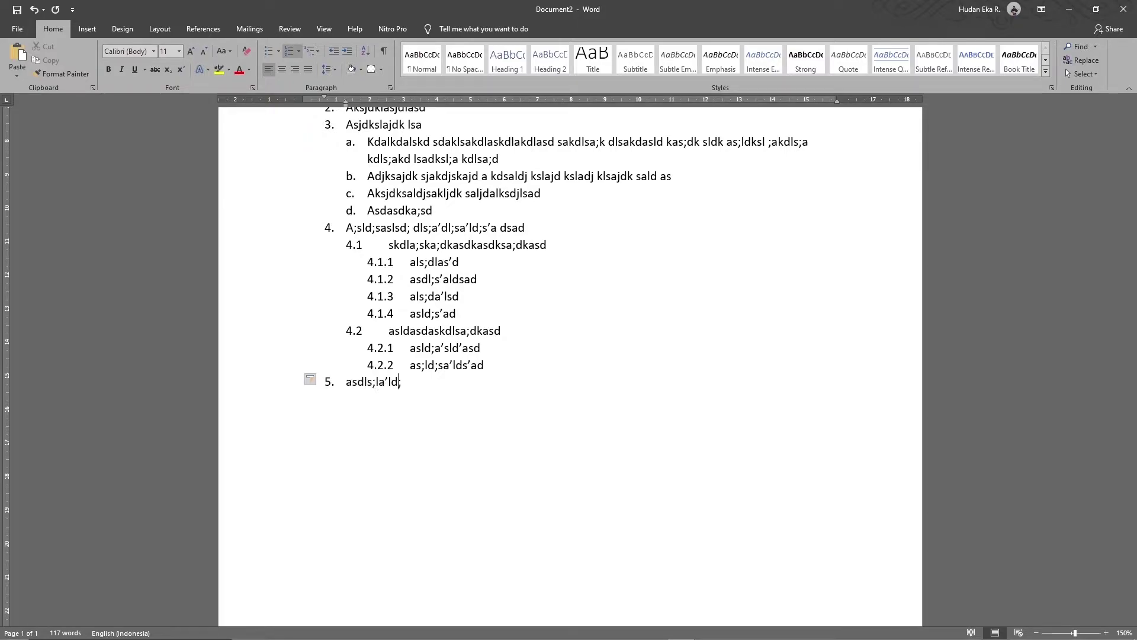
text(;sadsads)
key(Return)
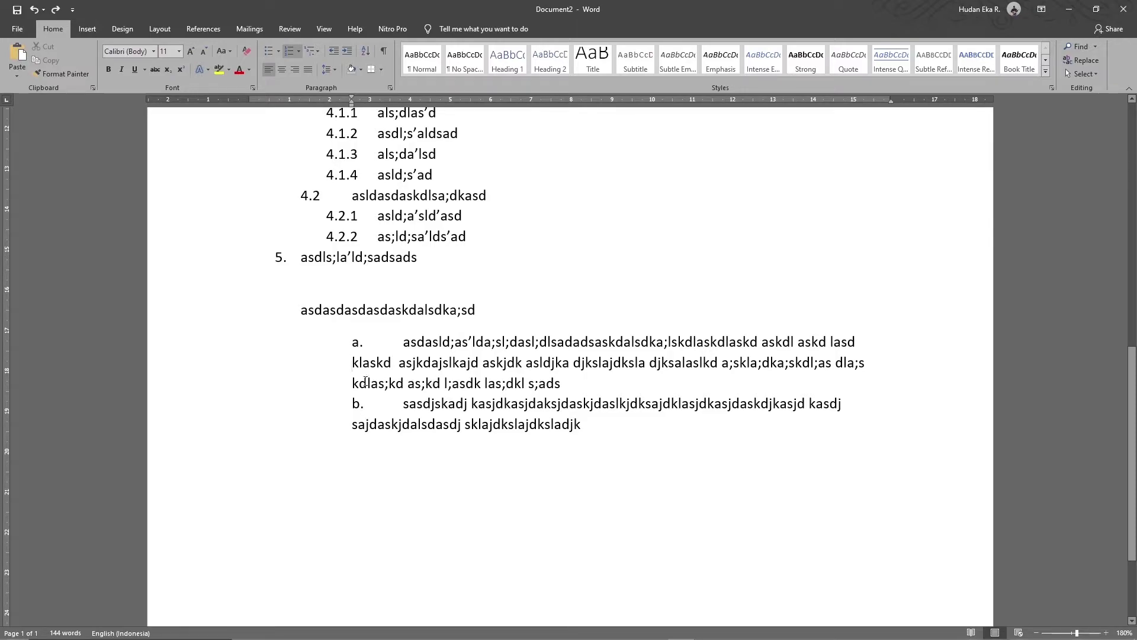
Scroll to the lettered a./b. list and place the cursor in item a.'s text.
ctrl+scroll(398, 368, up, 1)
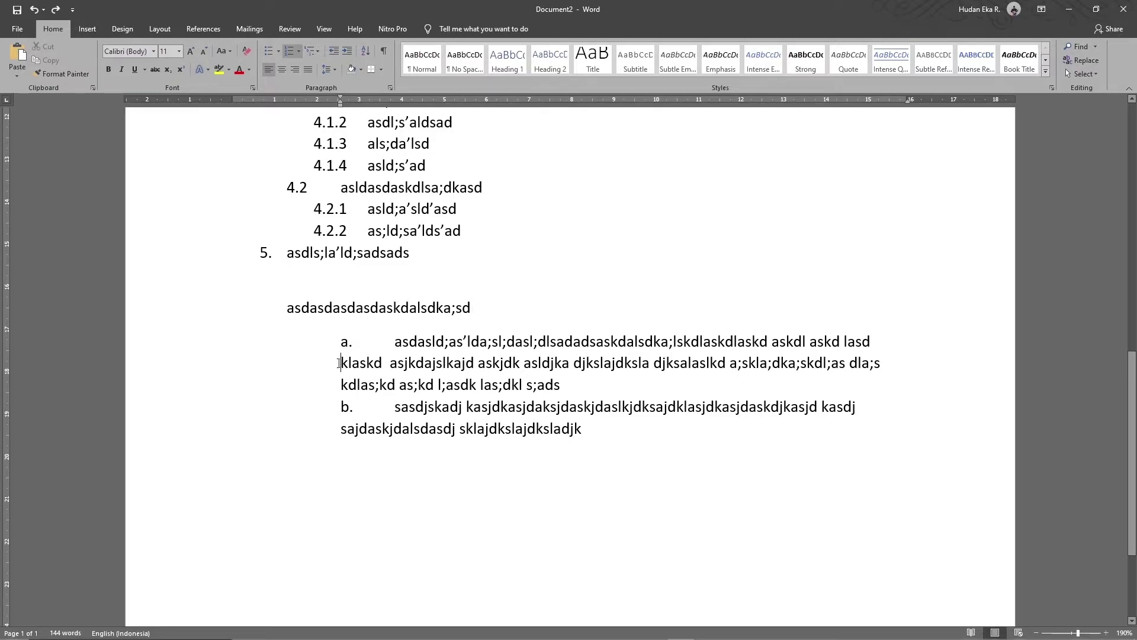
key(Down)
key(Up)
click(395, 340)
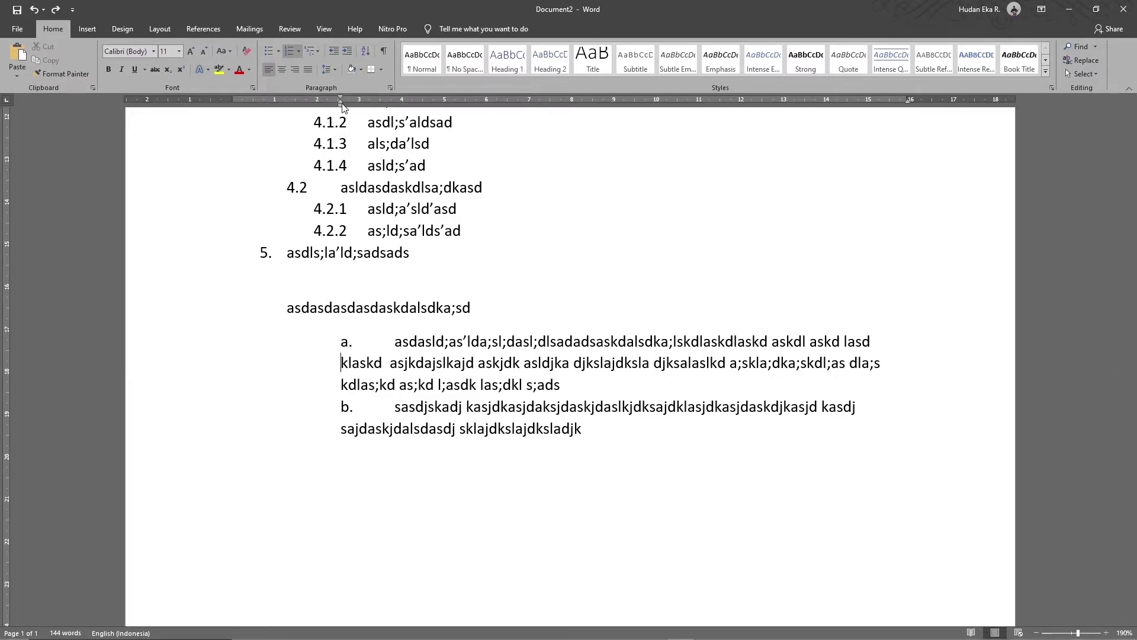
Try dragging item a.'s ruler hanging-indent marker, undoing each change.
mouse_move(342, 101)
mouse_down()
mouse_move(386, 103)
mouse_move(340, 103)
mouse_up()
key(ctrl+z)
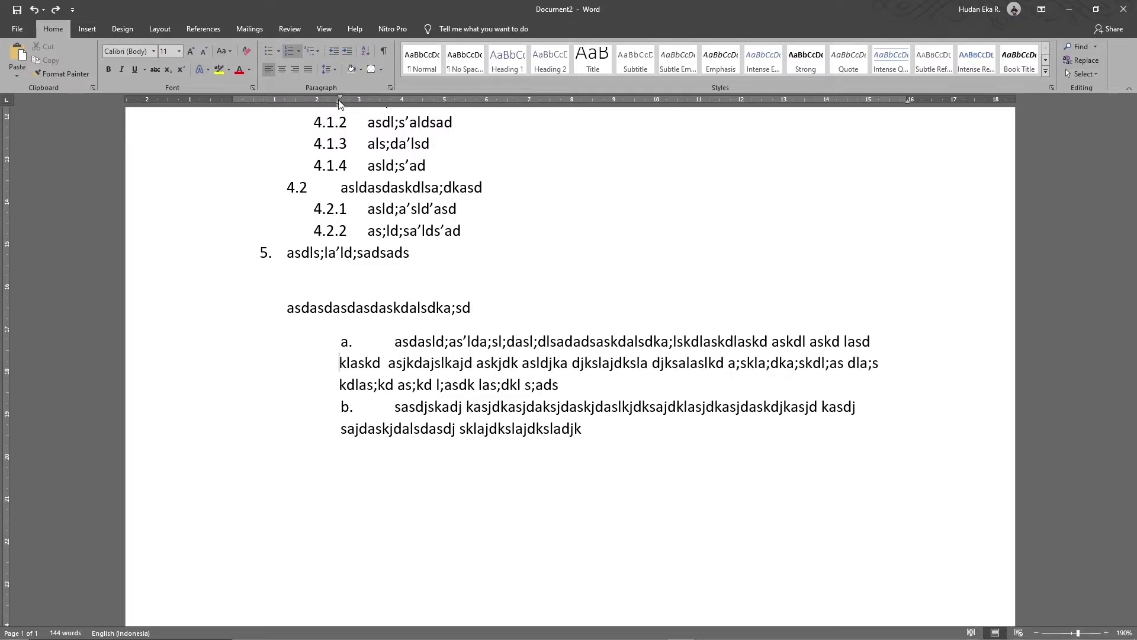
drag(341, 103, 388, 105)
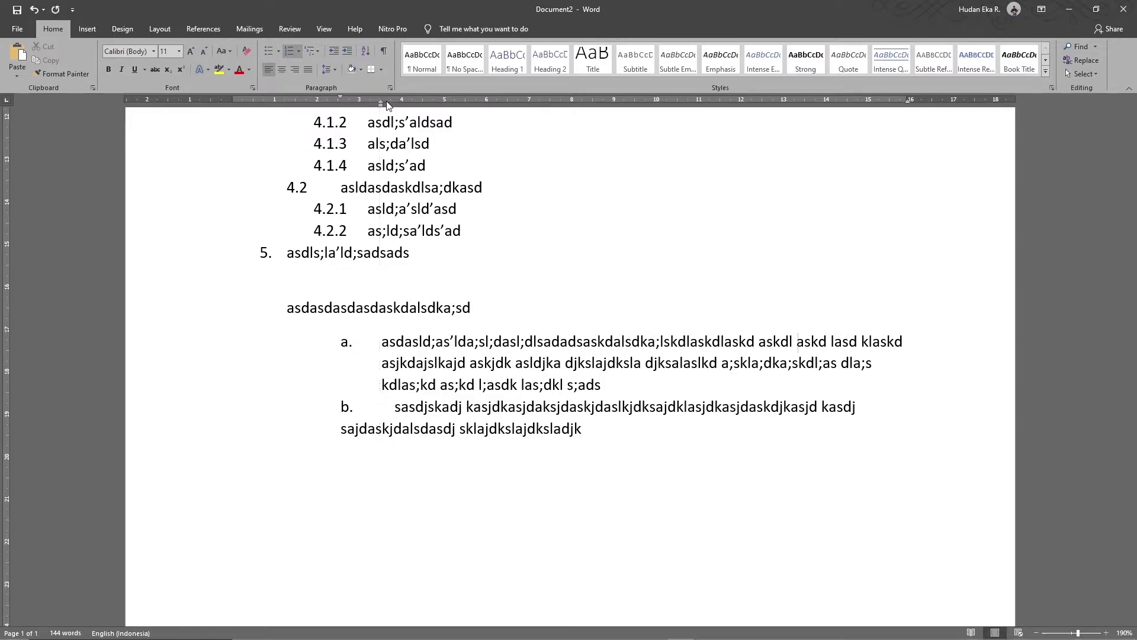
key(ctrl+z)
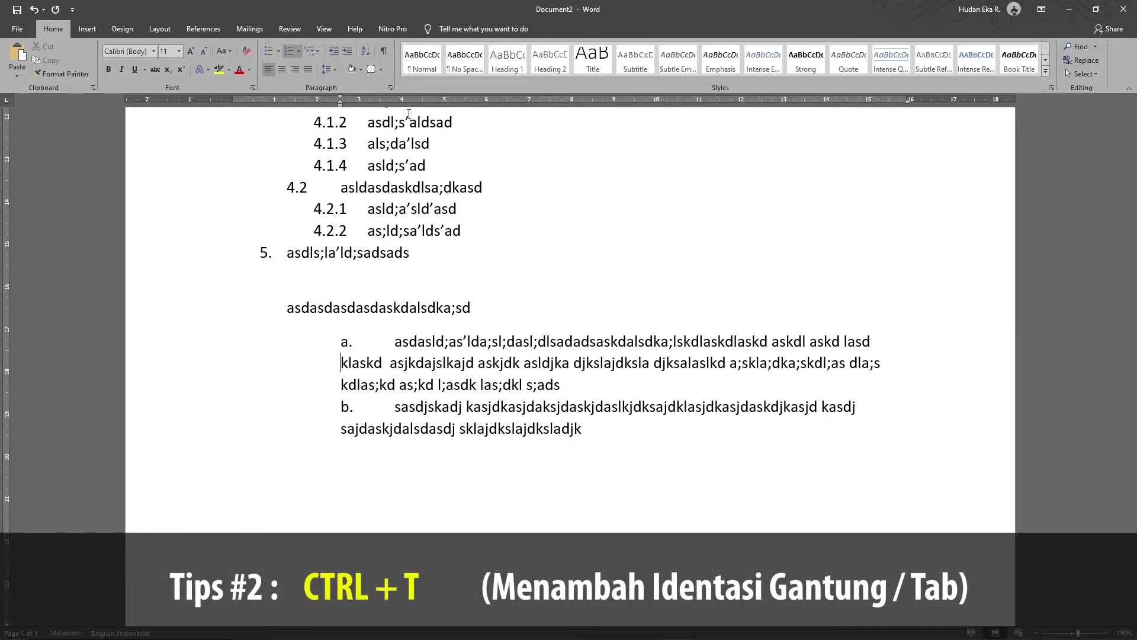
Apply a Ctrl+T hanging indent to items a. and b.
key(ctrl+t)
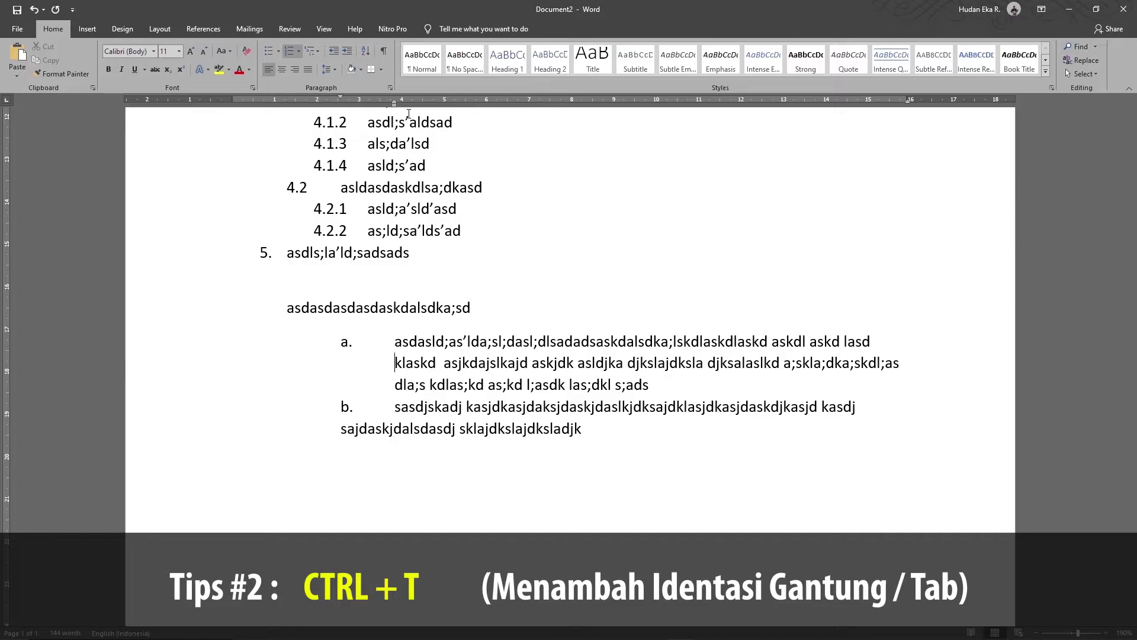
key(Down)
key(Down)
key(ctrl+t)
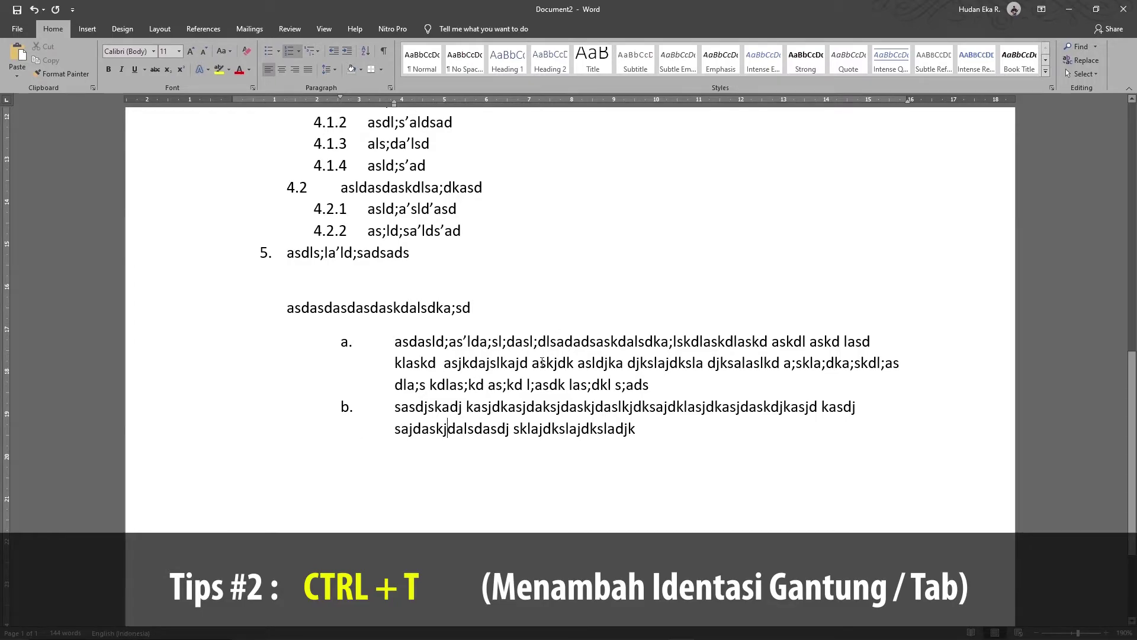
Insert a Ctrl+Tab tab before the text of items a. and b.
click(392, 344)
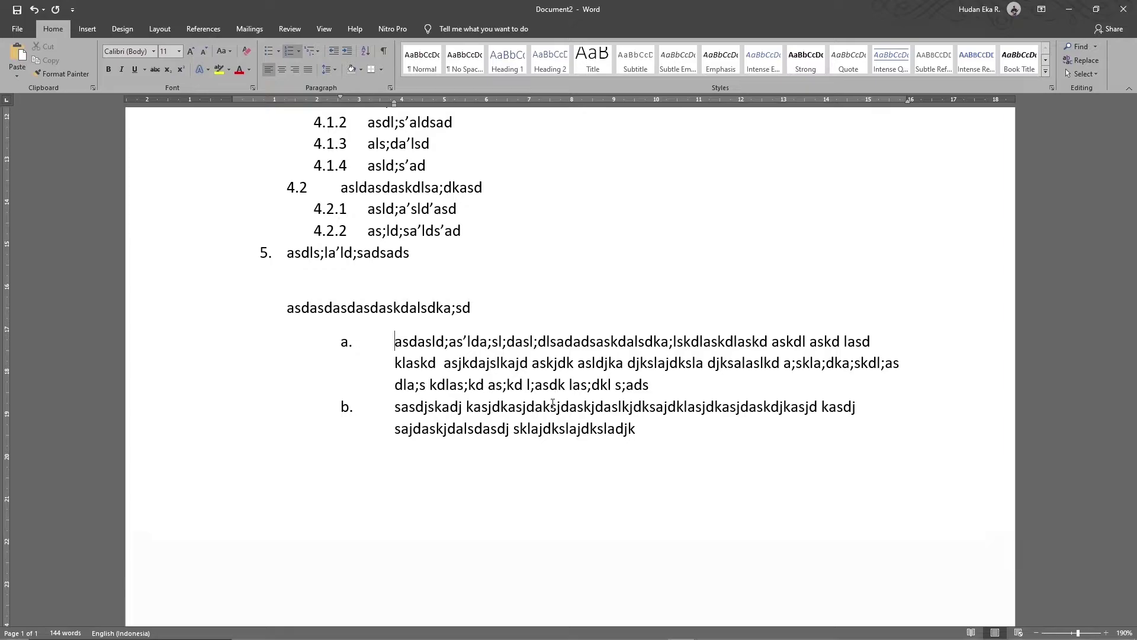
key(ctrl+Tab)
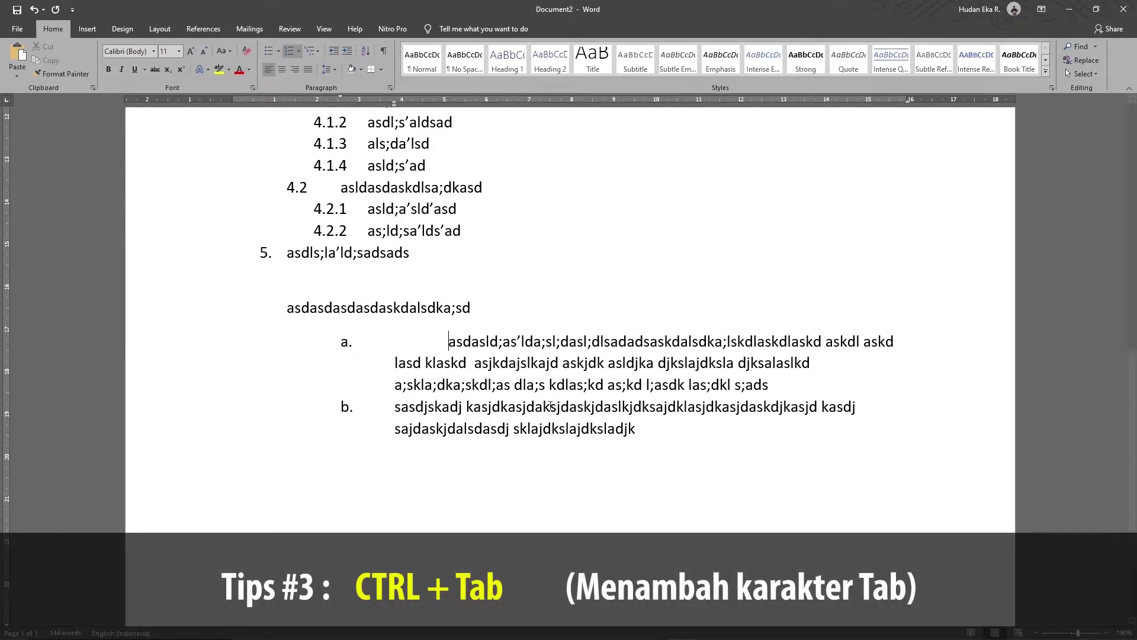
click(384, 410)
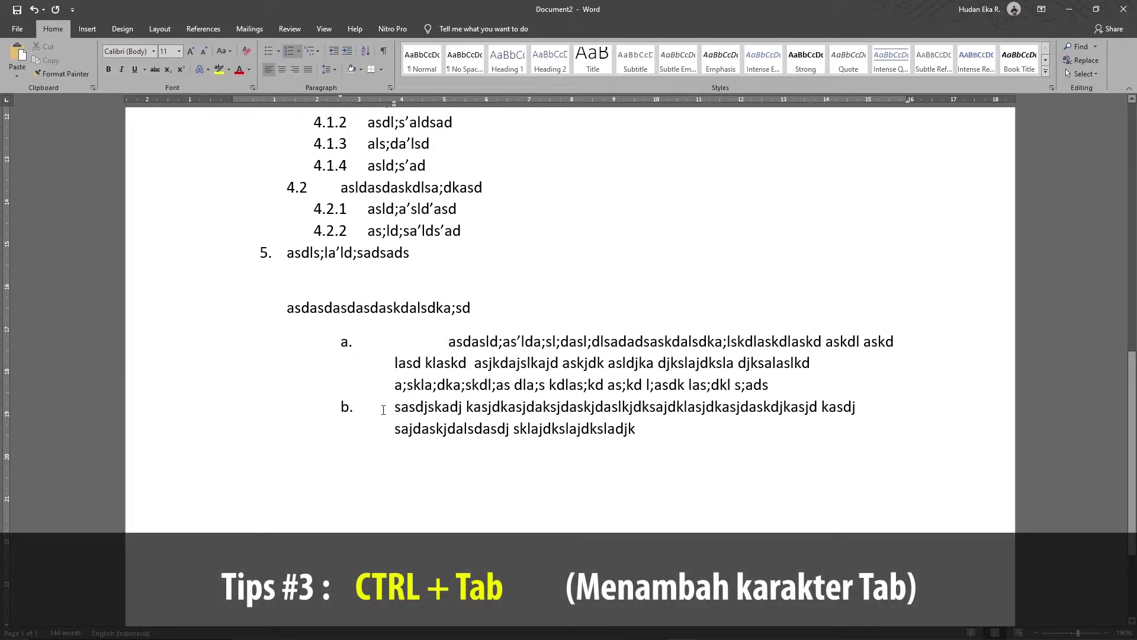
key(ctrl+Tab)
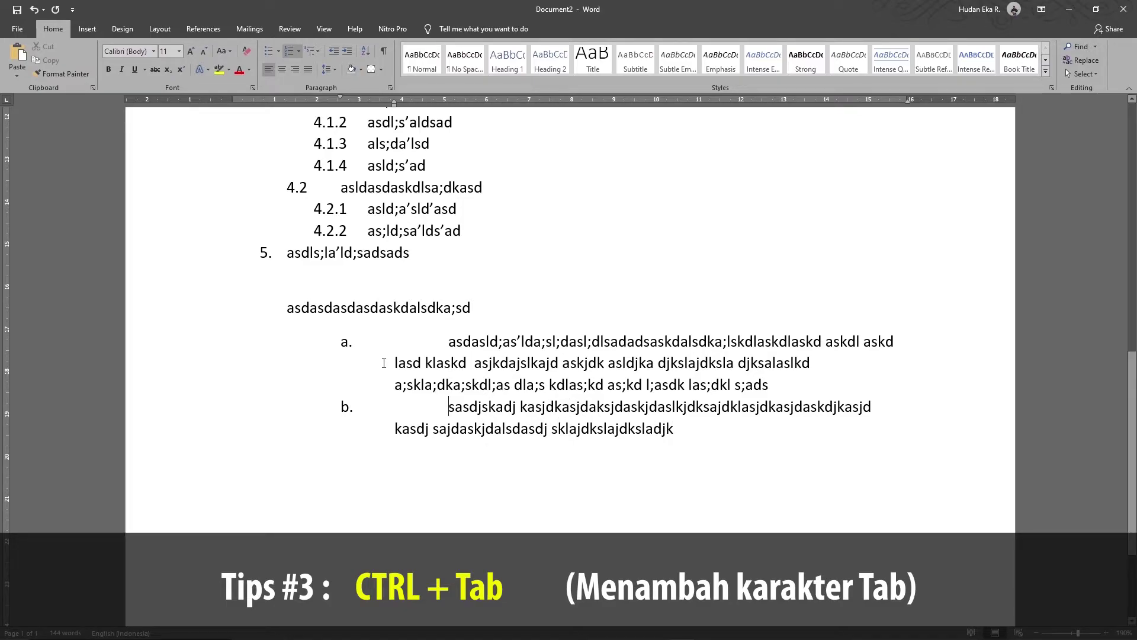
click(778, 464)
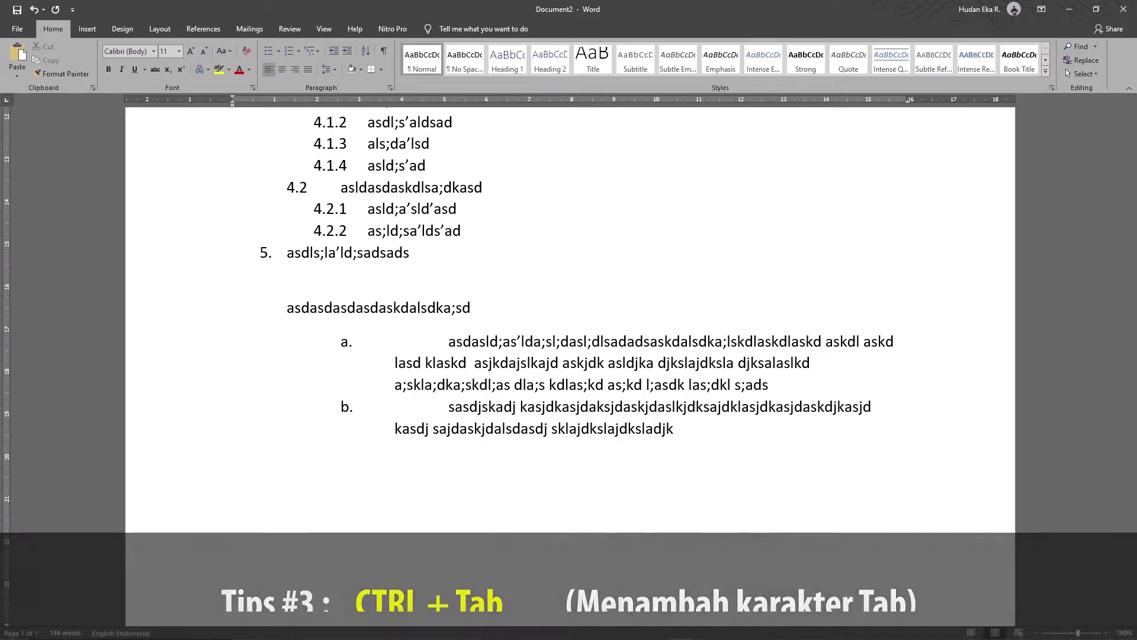
Type a new 'a.' paragraph of long sample text below the list, testing a Tab indent.
key(Return)
text(a. askd)
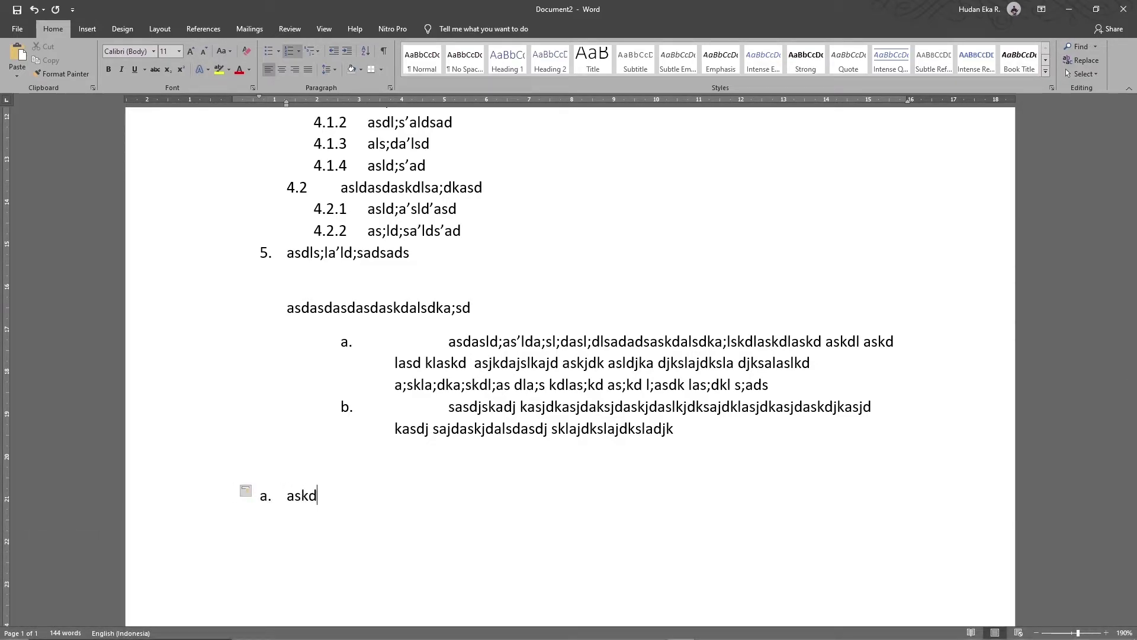
text(lsa;kd lsa;kd dlsa;dklsa;dk)
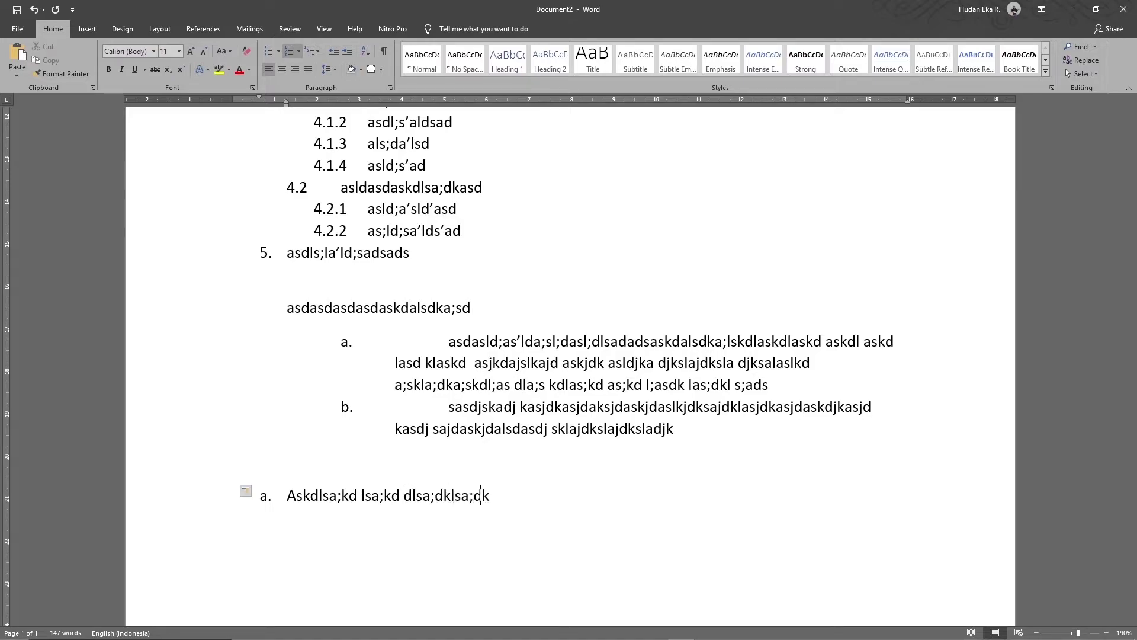
text( sla;dk lsa;dksl;ak dsla;dksl)
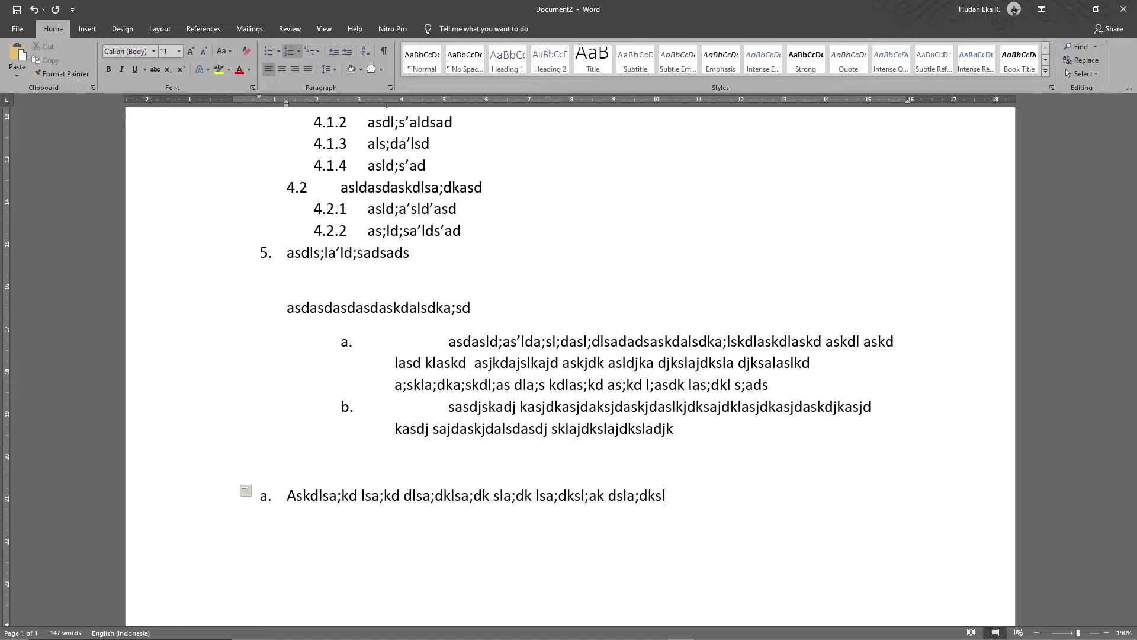
text(;a dksla;dksla;d ksla;dk)
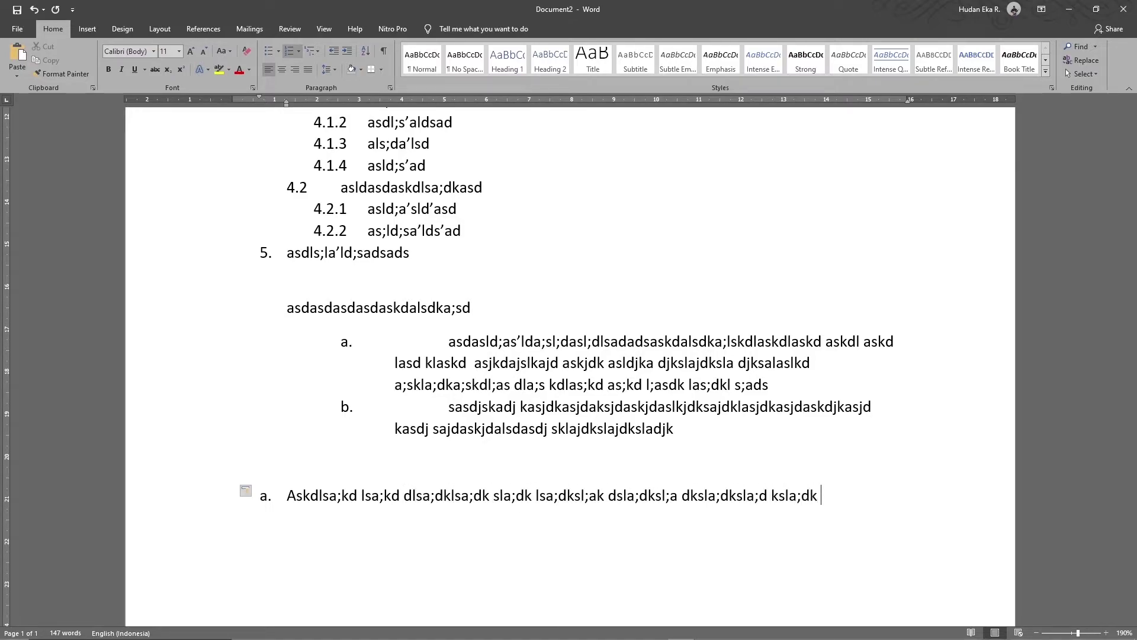
text( lsakdls;akdls;akd;dsl;akd lsa;)
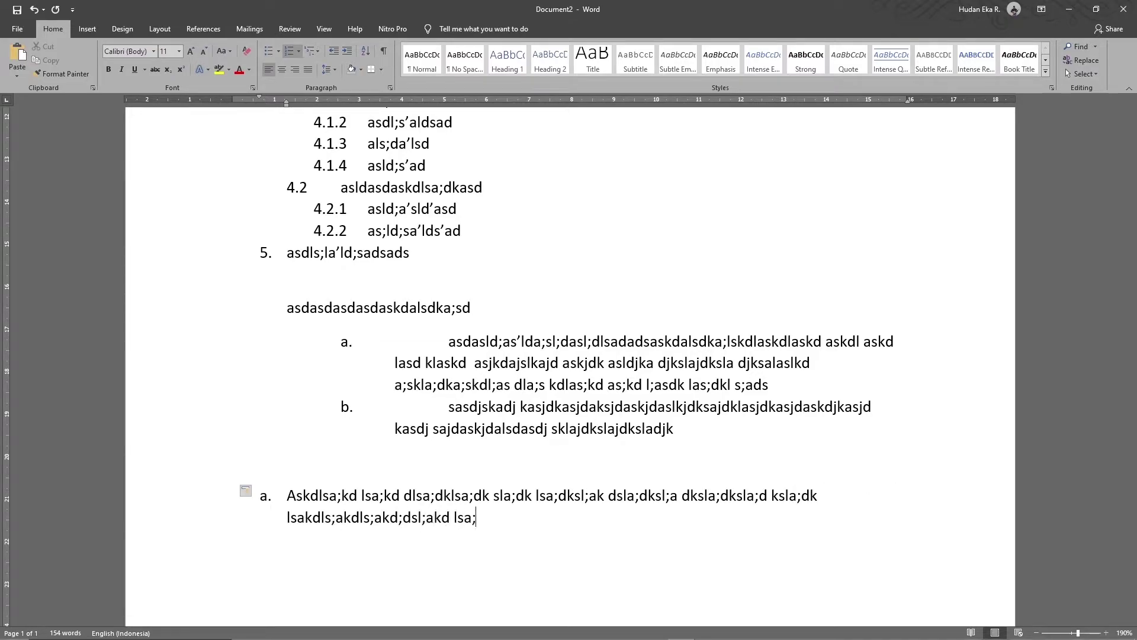
text(kd ls;a kdlsak dlsa;kd ls;adk sa;kd)
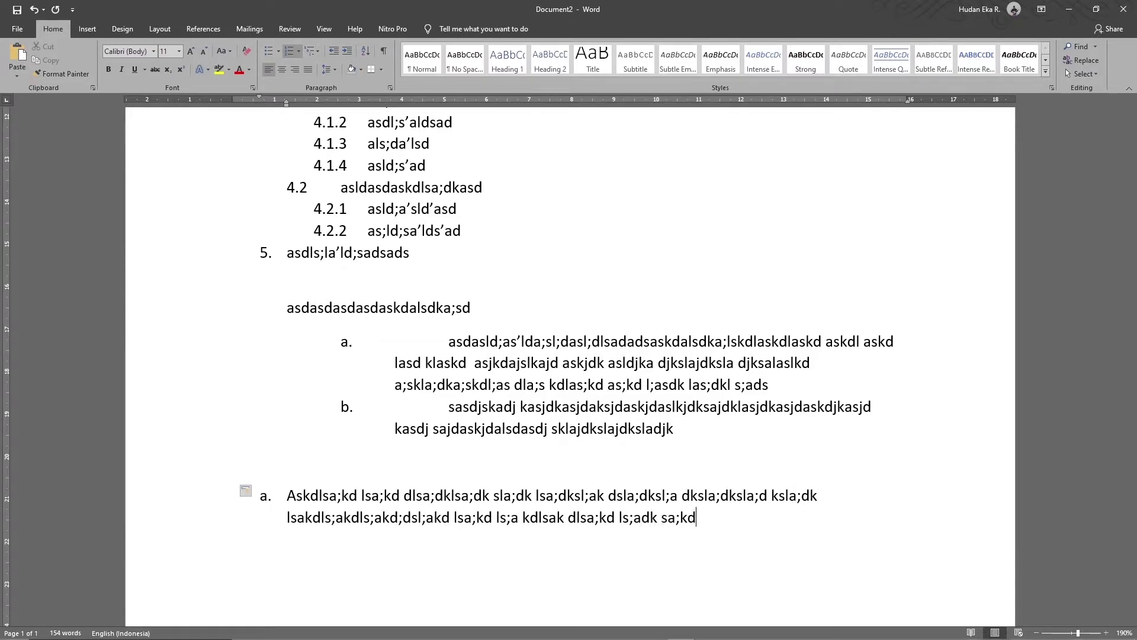
text(lsa;kd ls;akd ls;akdls;a kdls;a)
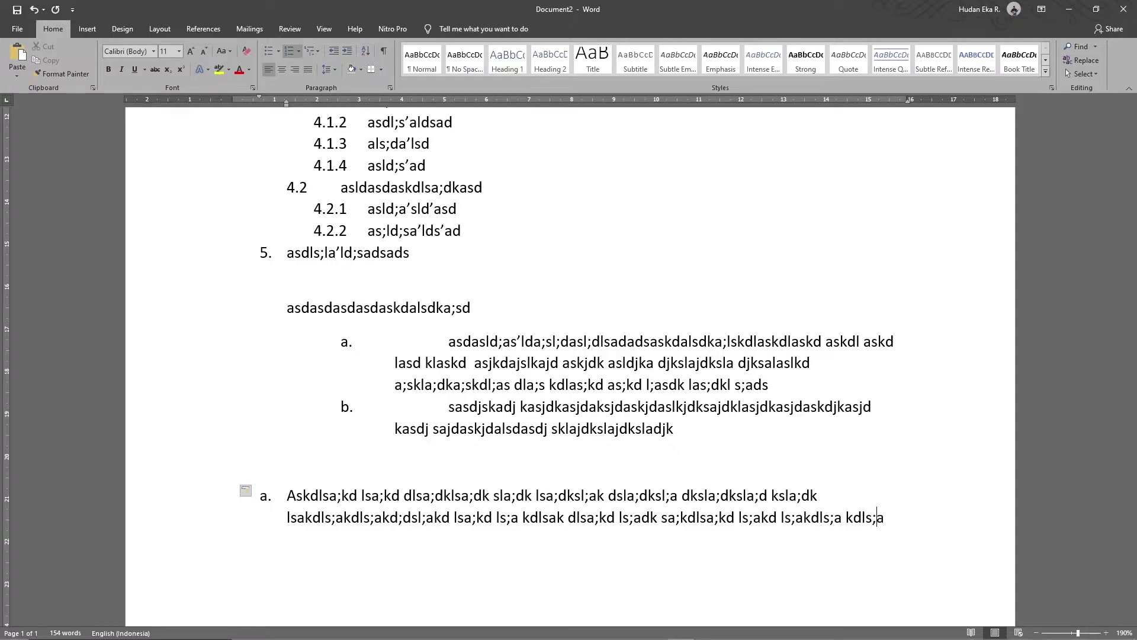
text(k dlks;ad klsa;k d)
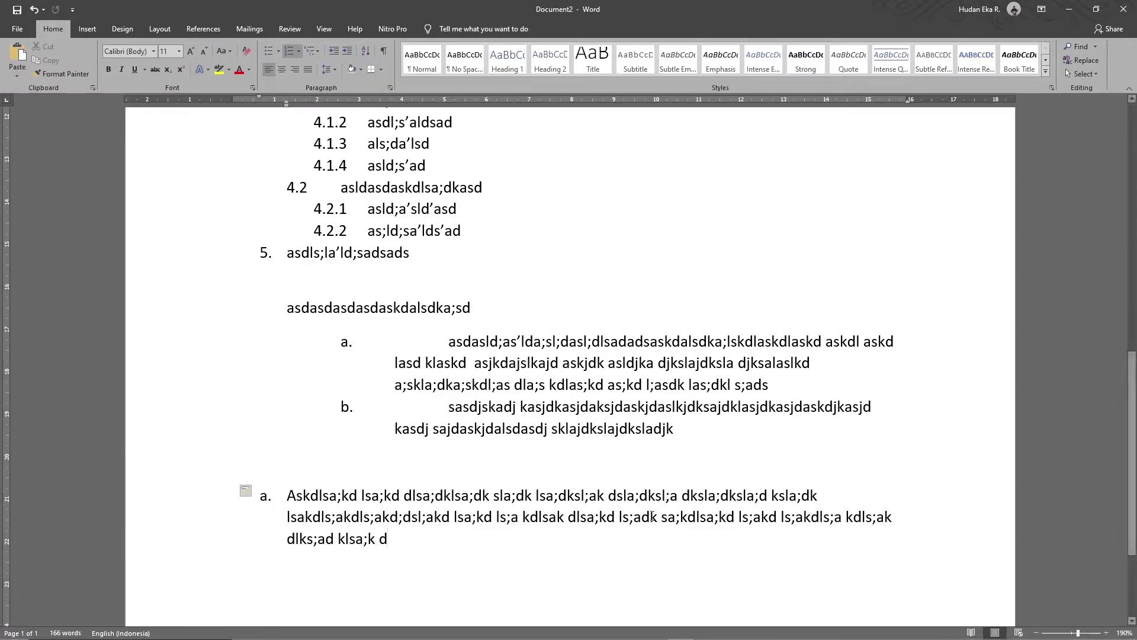
click(279, 501)
key(Tab)
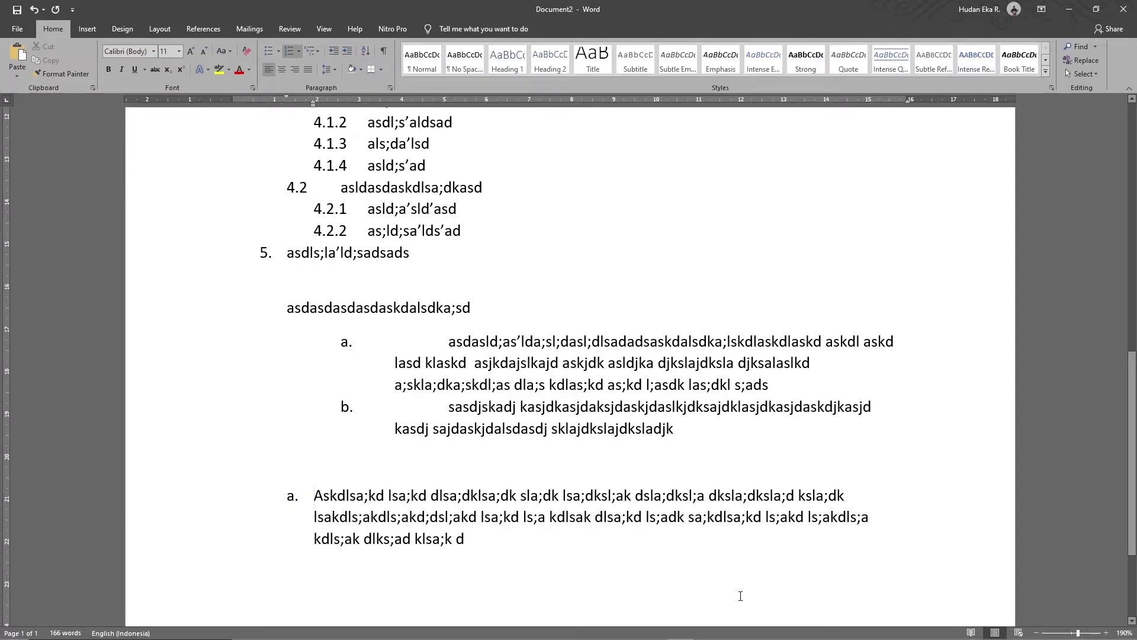
key(Tab)
key(ctrl+z)
key(ctrl+z)
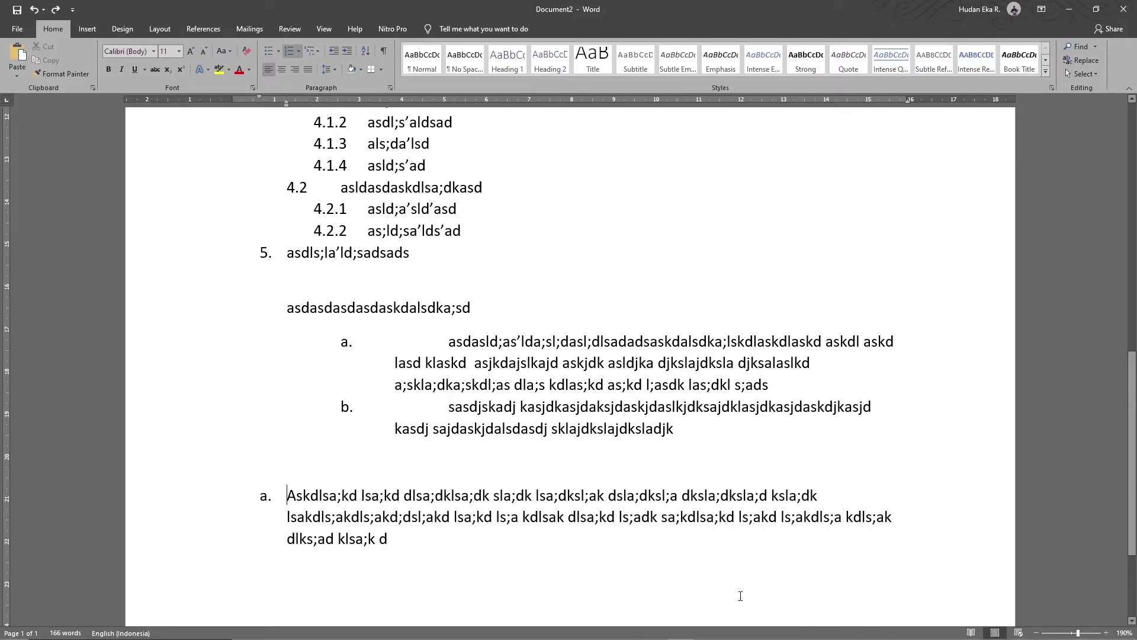
Try Tab and Ctrl+Tab indents on the new item, undoing each change.
key(Tab)
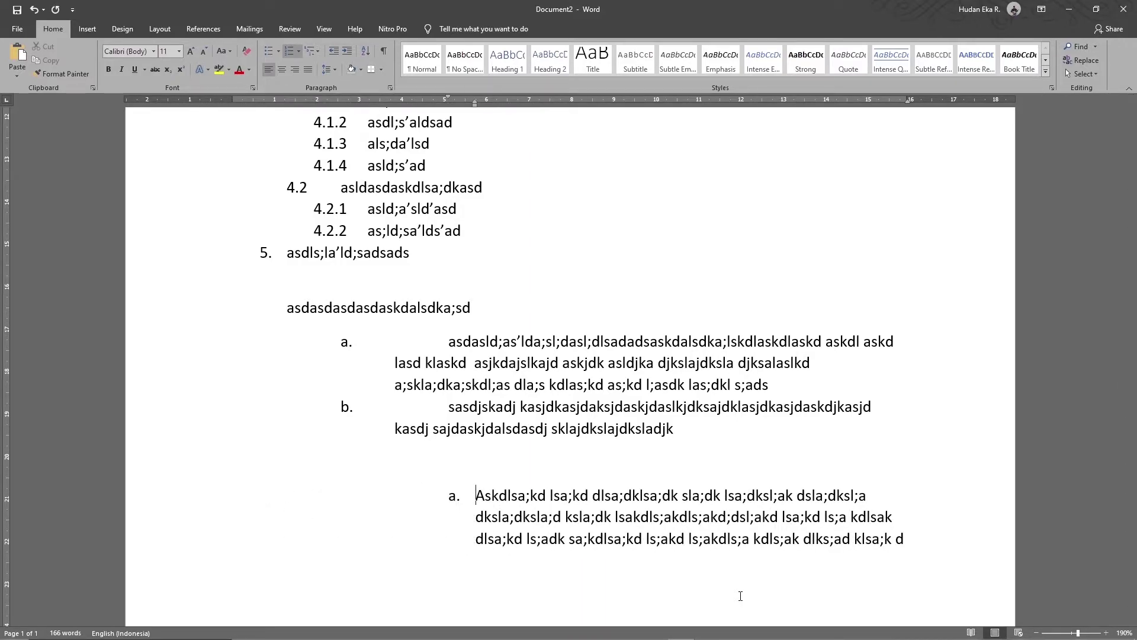
key(ctrl+z)
key(ctrl+z)
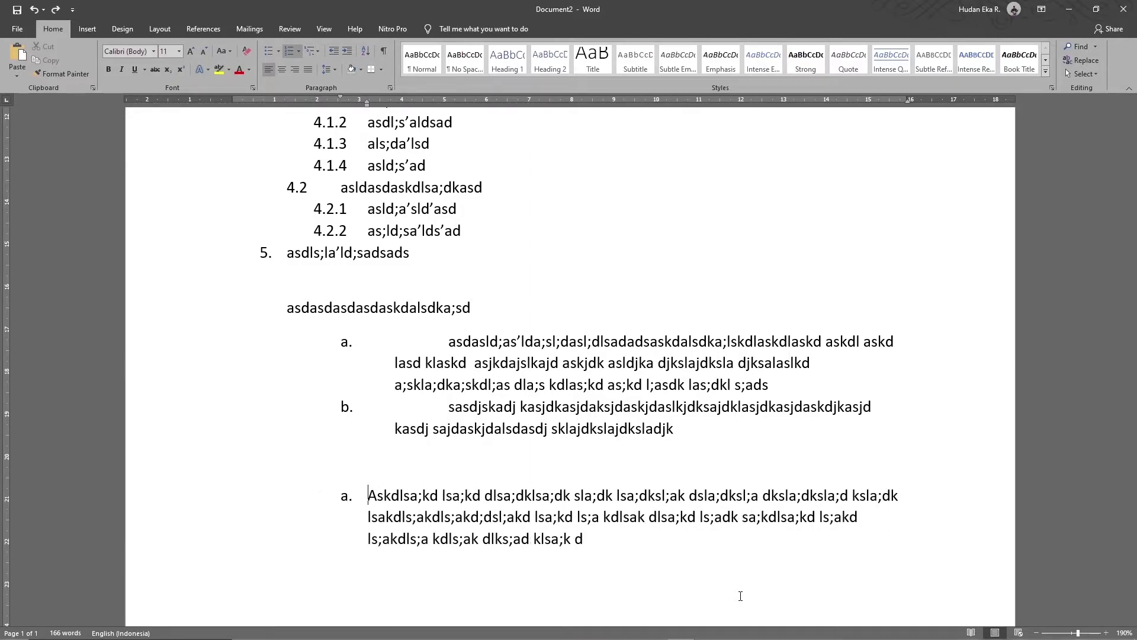
key(ctrl+z)
key(ctrl+y)
key(ctrl+y)
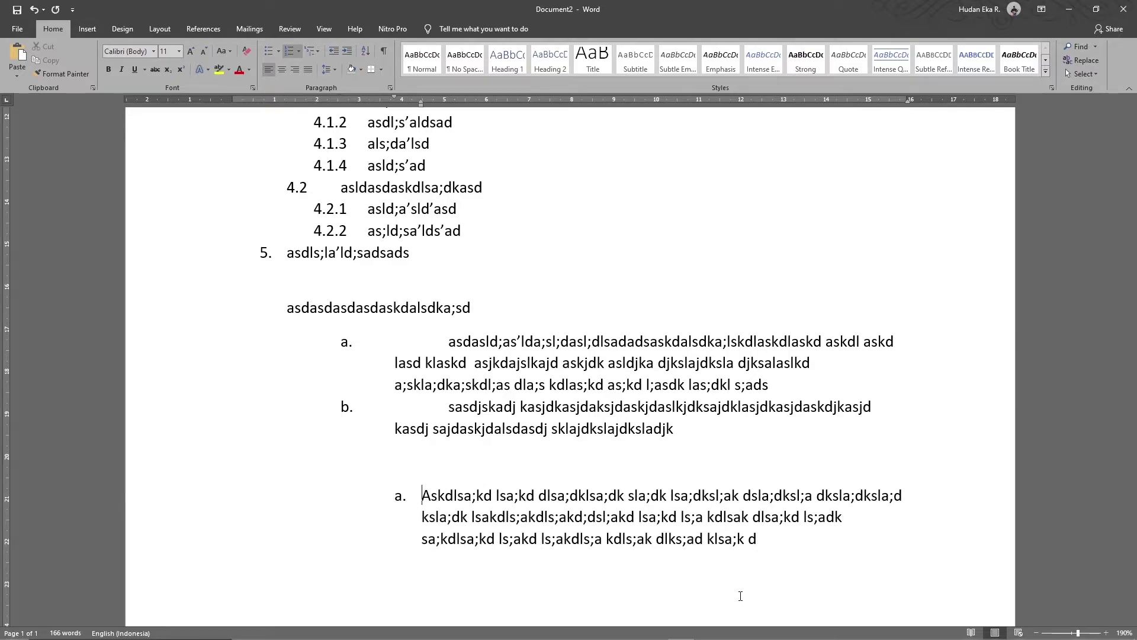
key(ctrl+y)
key(ctrl+z)
key(ctrl+z)
key(ctrl+z)
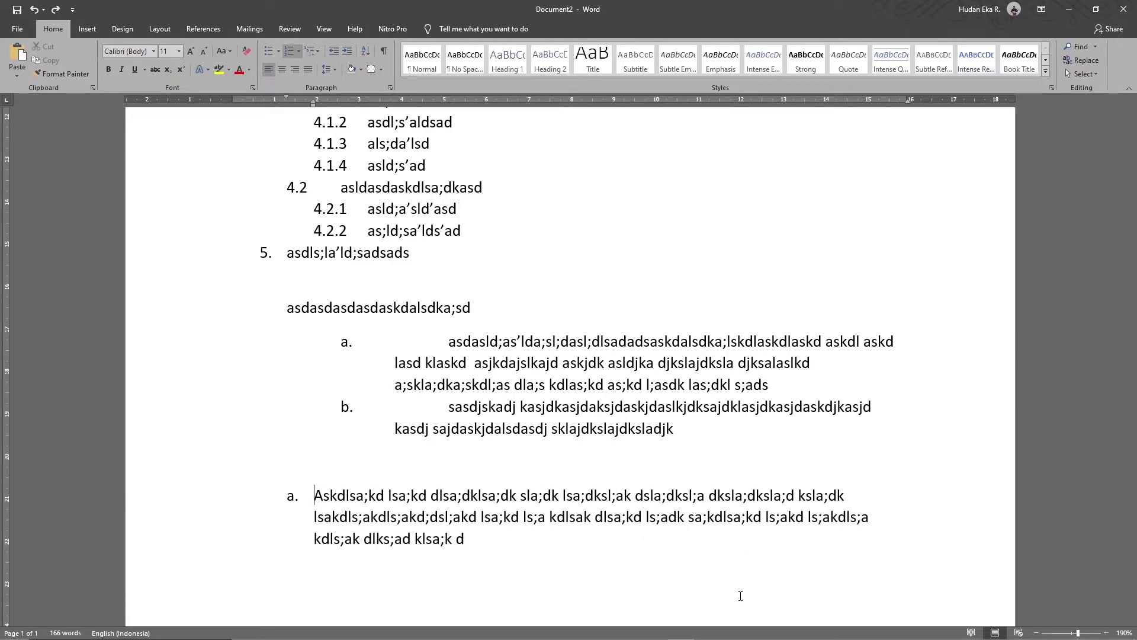
key(ctrl+z)
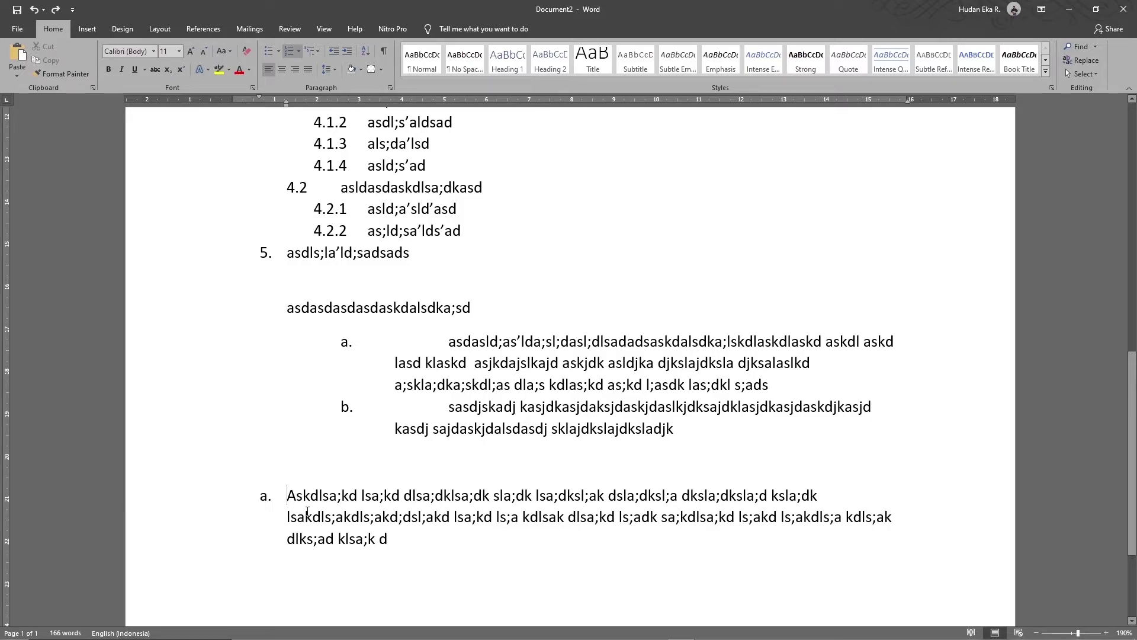
key(ctrl+Tab)
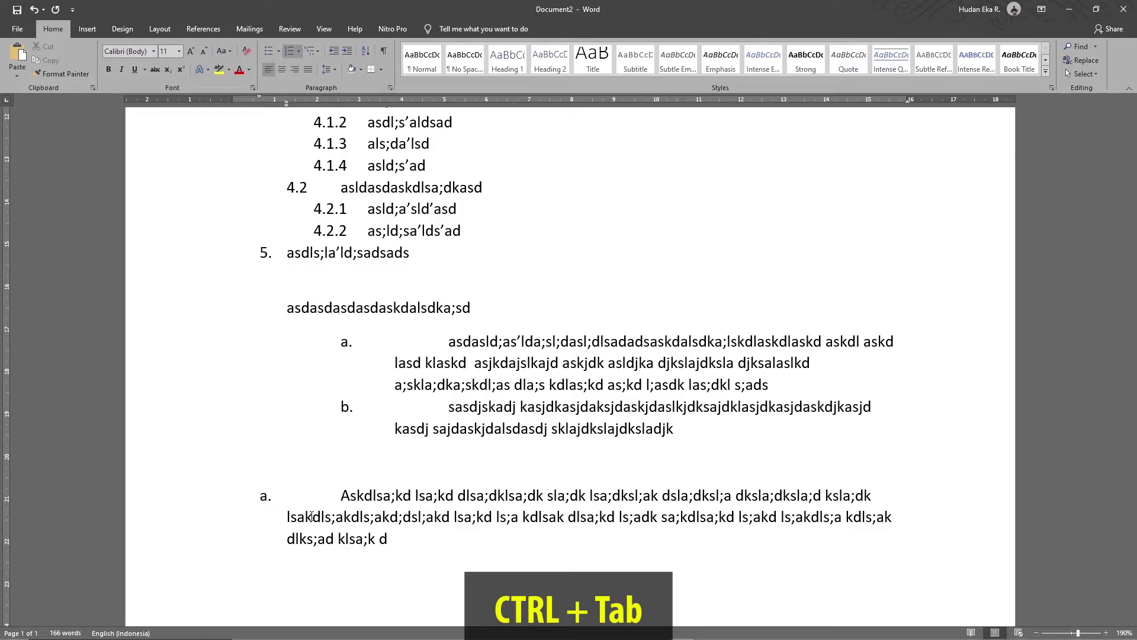
key(ctrl+z)
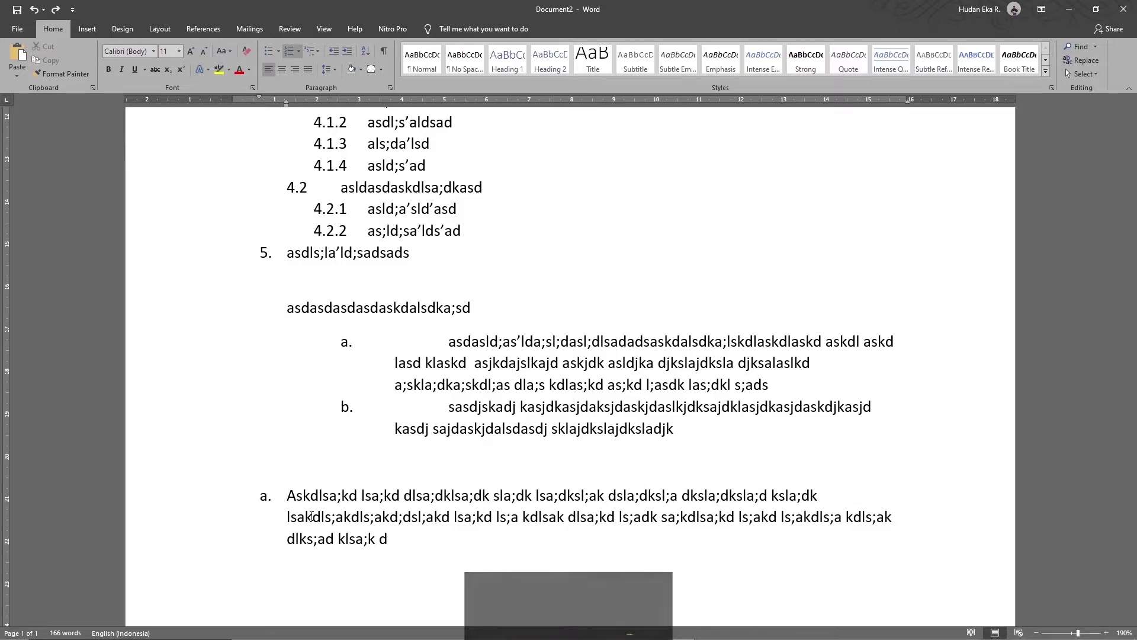
Insert an empty item a. above the long text and type 'asdlsa;da'sd' into it.
key(Return)
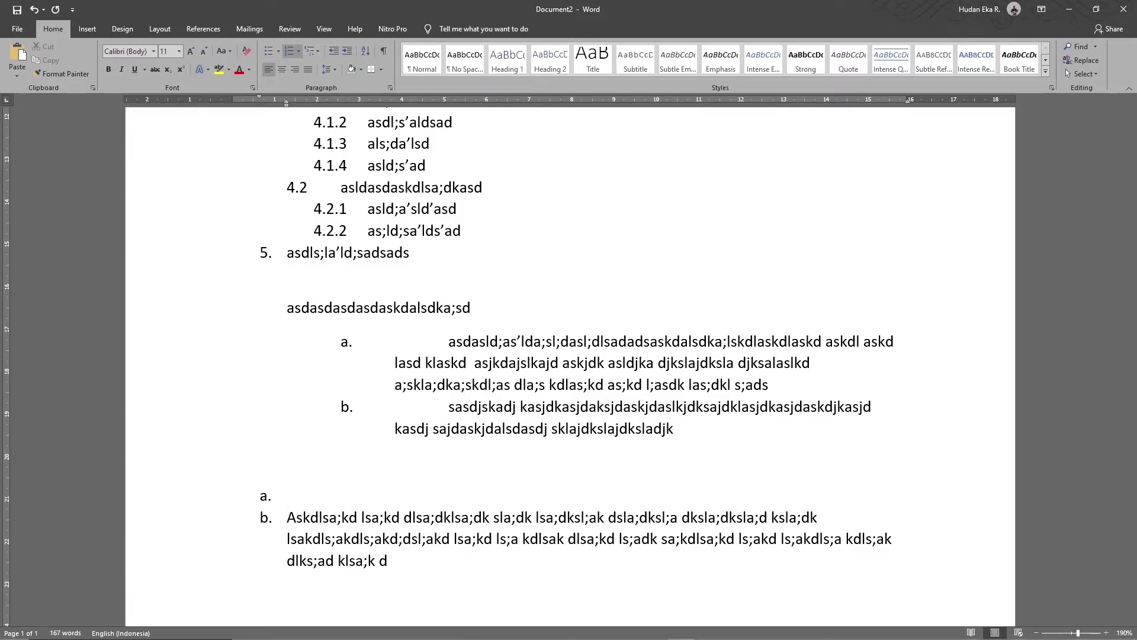
click(286, 495)
text(asdlsa;da'sd)
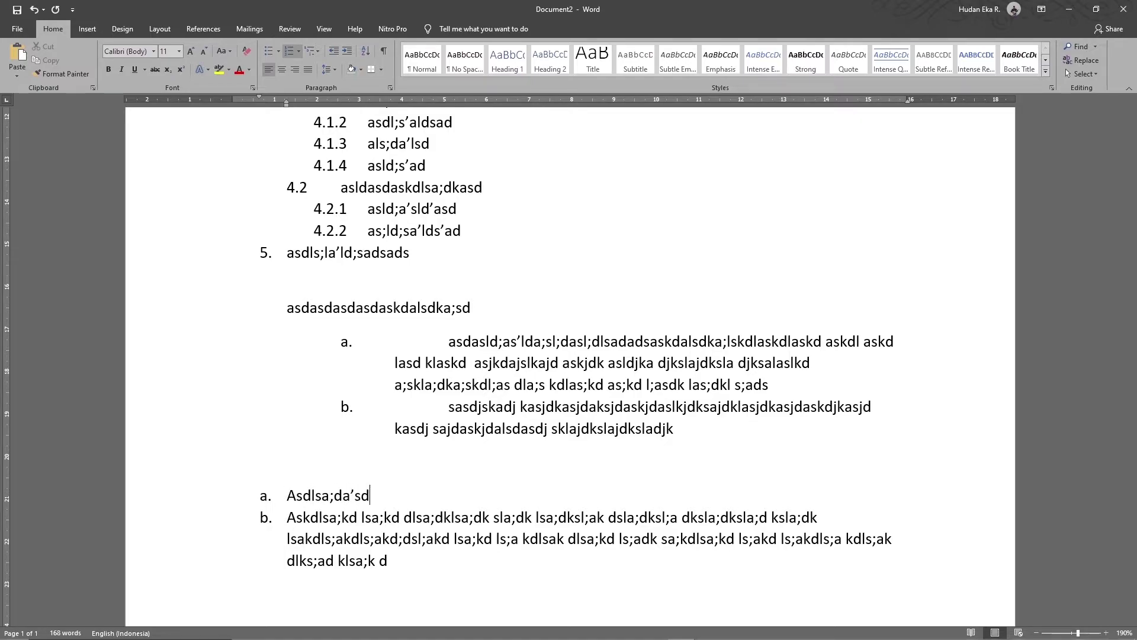
Remove the b. numbering from the long paragraph, leaving it as an unnumbered continuation.
click(290, 515)
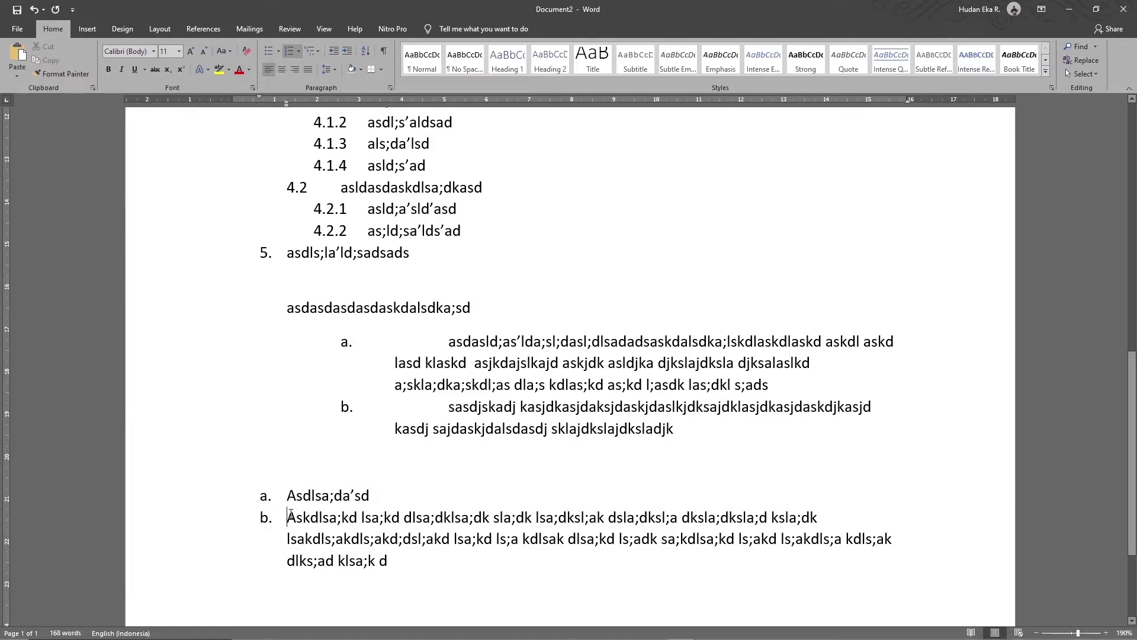
key(BackSpace)
key(Tab)
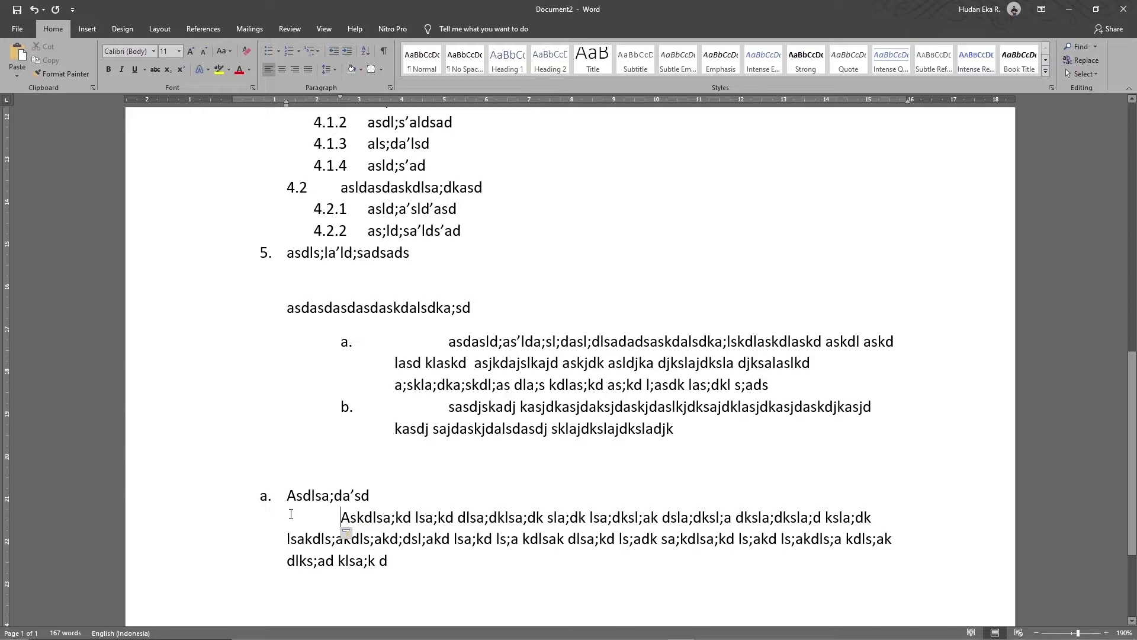
key(BackSpace)
key(Tab)
key(BackSpace)
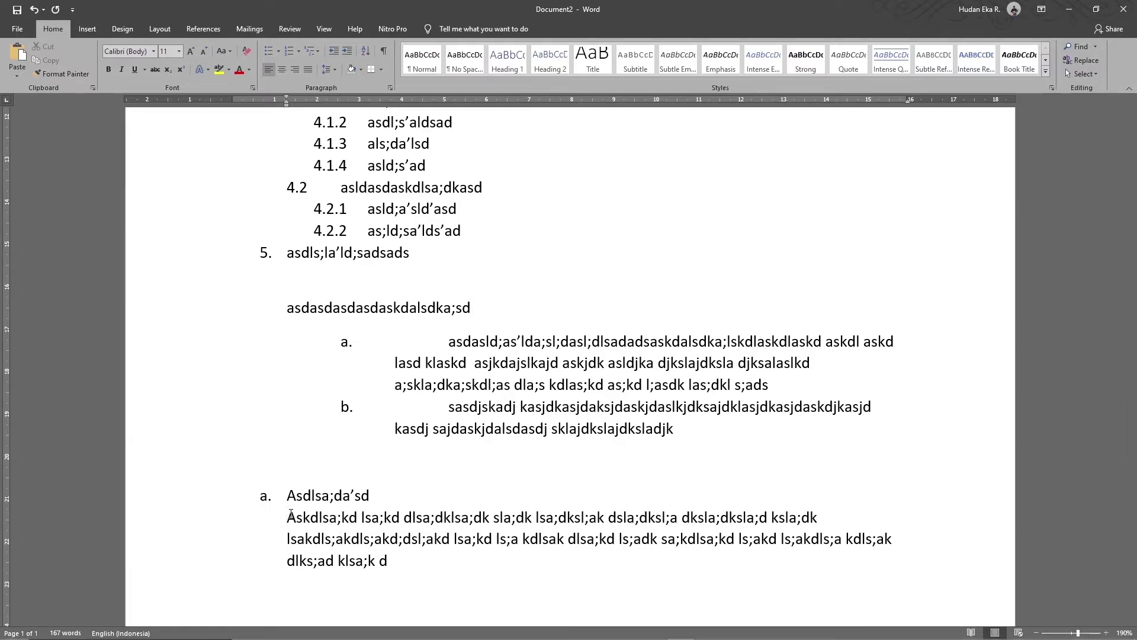
key(Tab)
key(BackSpace)
Test shifting the 'Asdlsa;da'sd' item right, then revert it.
key(Up)
key(Tab)
key(BackSpace)
key(Up)
key(Down)
key(Down)
key(Up)
key(Up)
key(Up)
key(Up)
Outdent upper item a. one level with Shift+Tab, leaving b. at its deeper indent.
click(344, 343)
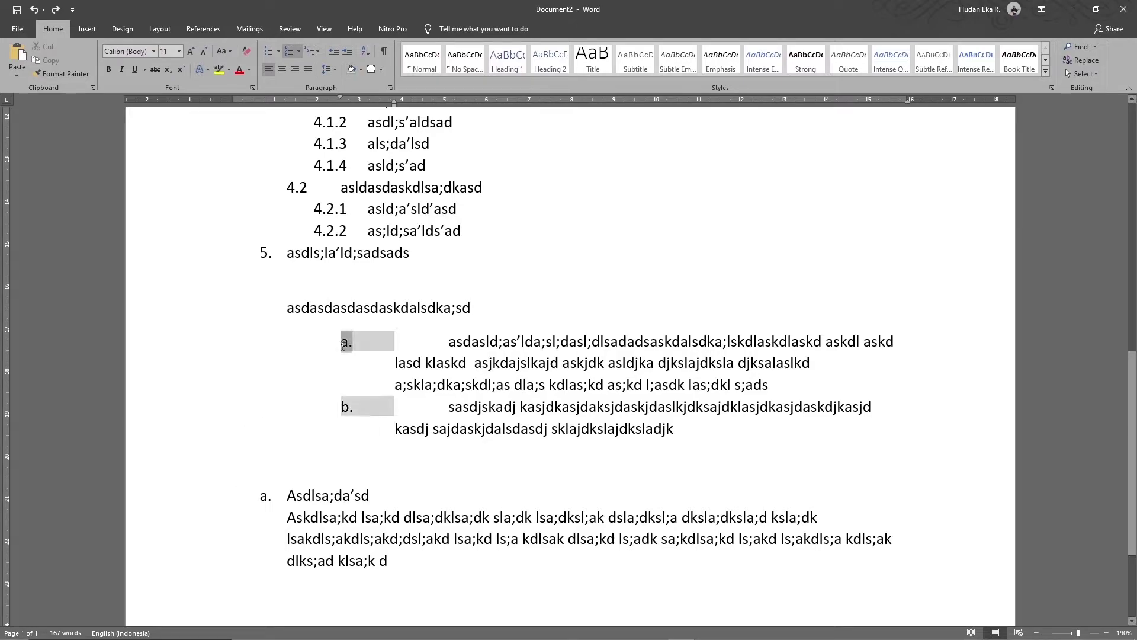
click(334, 345)
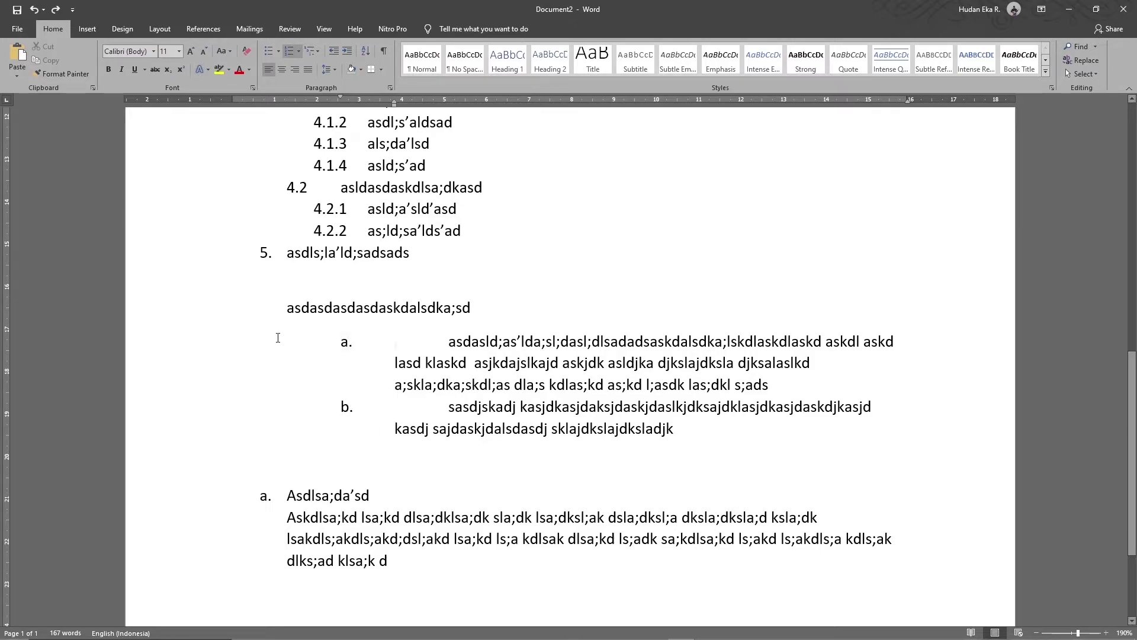
key(Left)
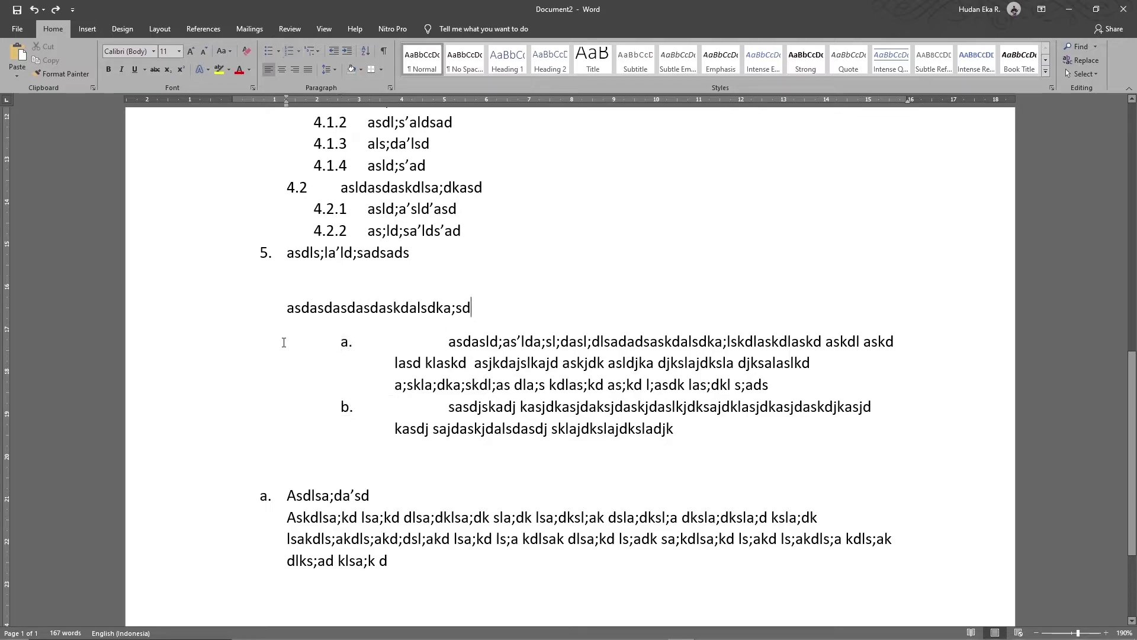
key(Right)
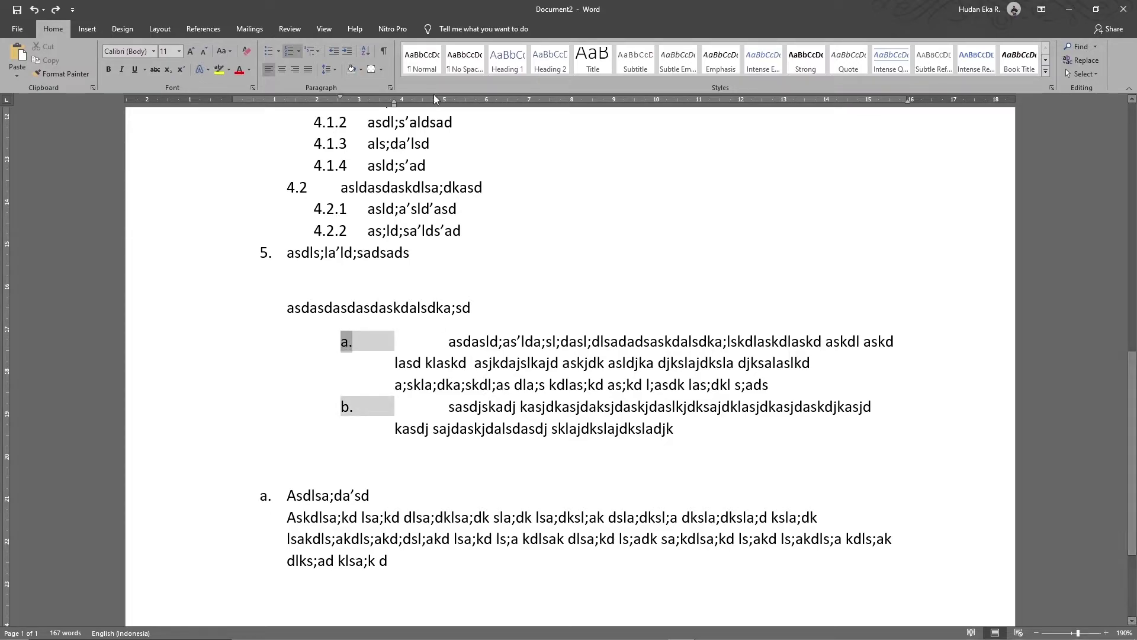
drag(394, 106, 339, 111)
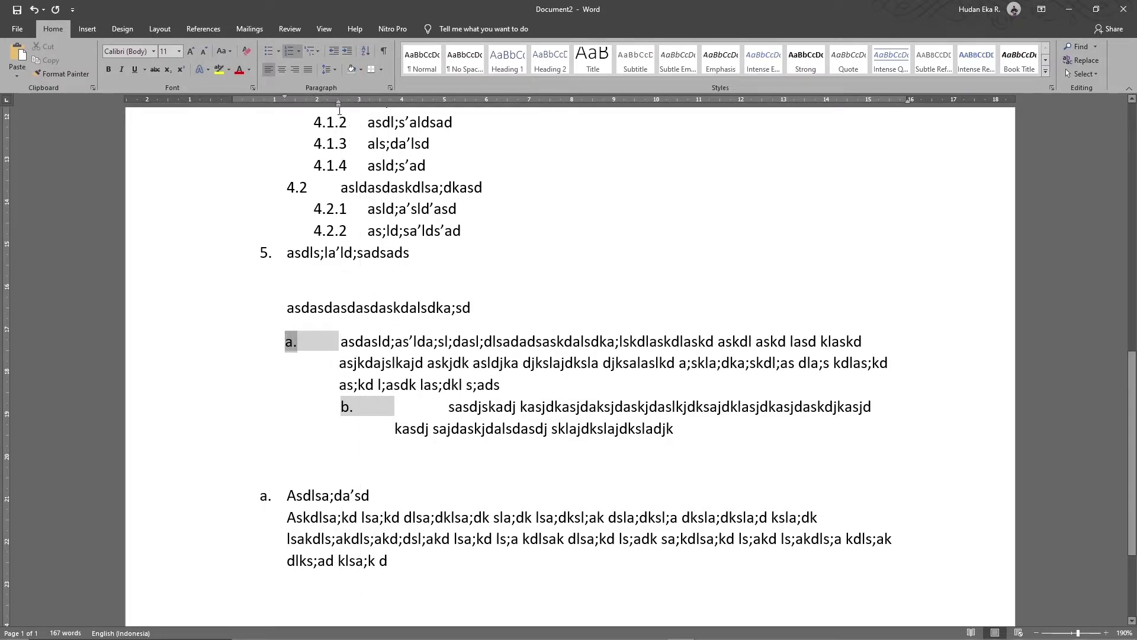
key(ctrl+z)
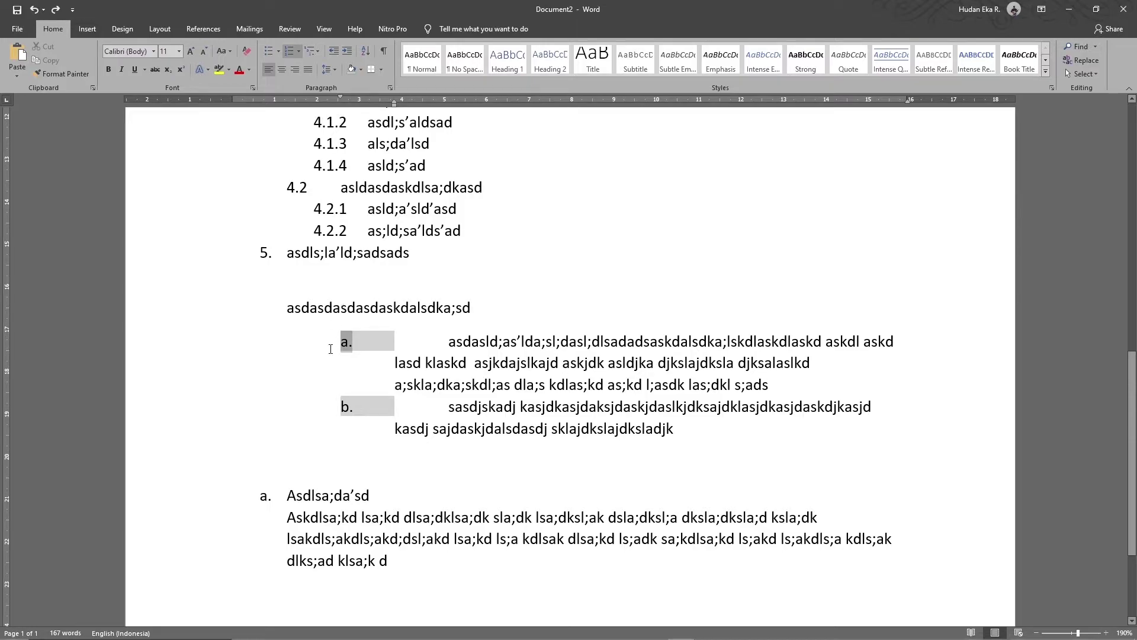
click(373, 442)
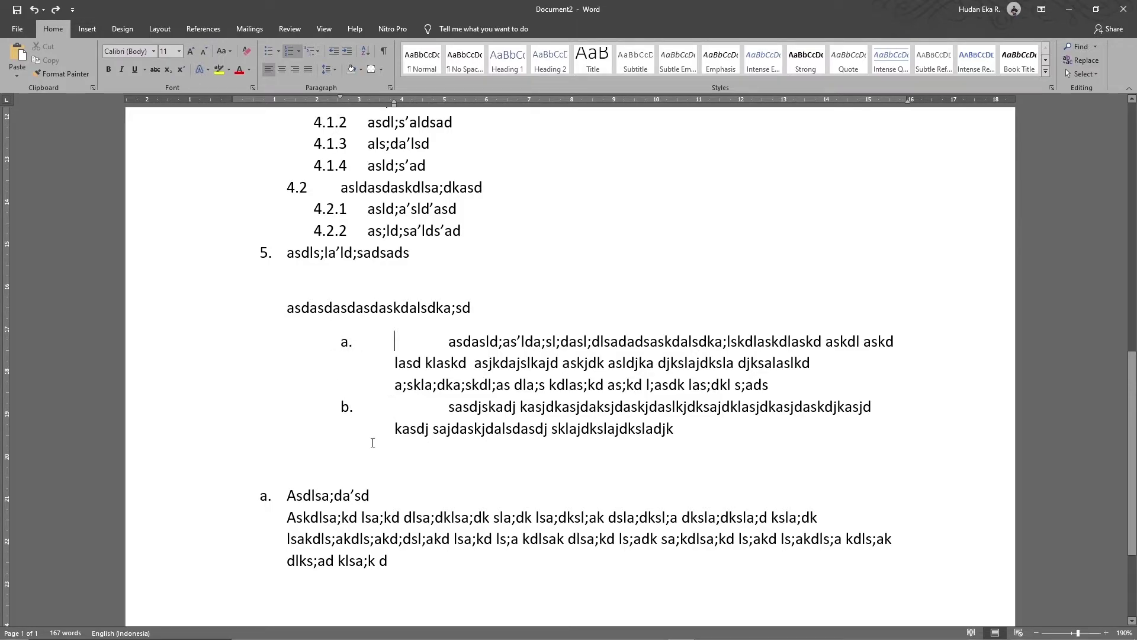
key(shift+Tab)
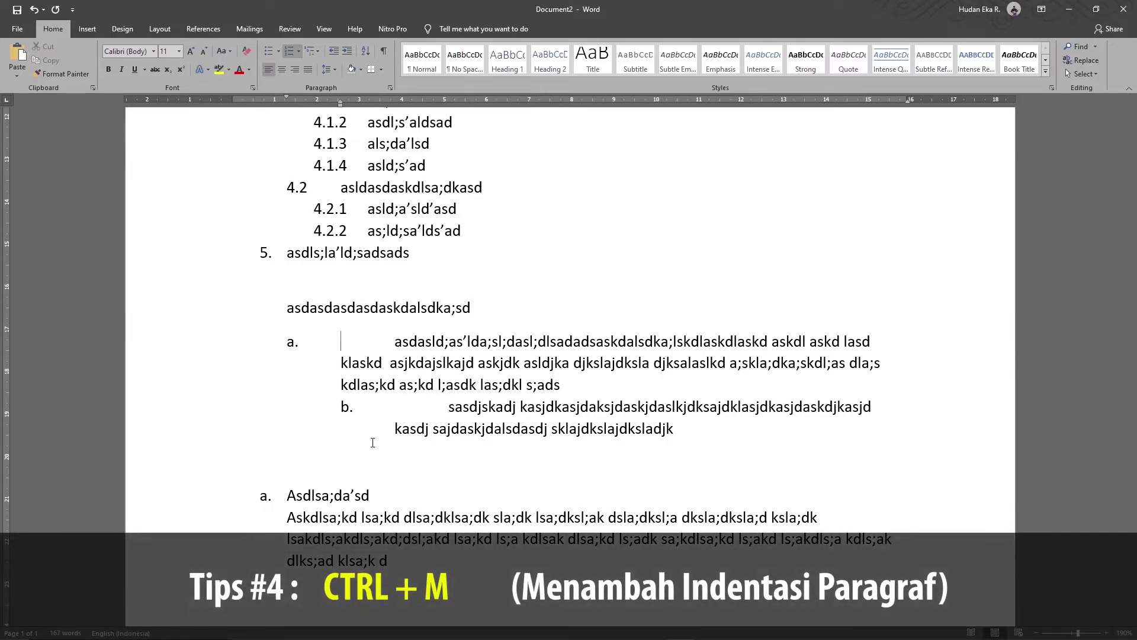
Delete the gap before item a.'s text, then test and undo indent and numbering changes.
key(Delete)
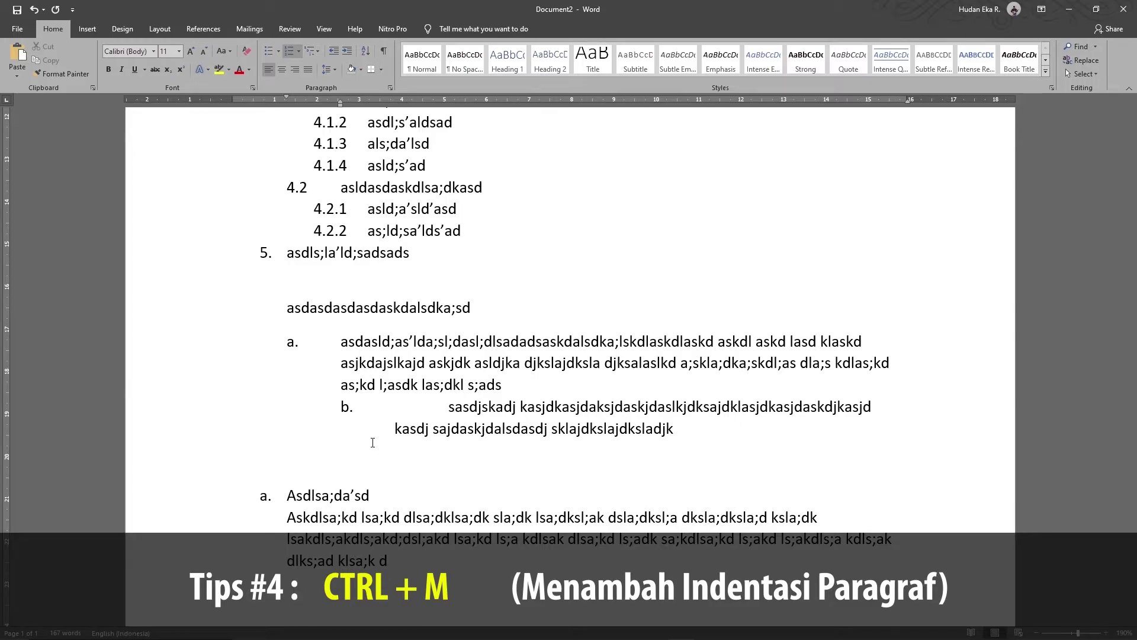
key(ctrl+m)
key(ctrl+m)
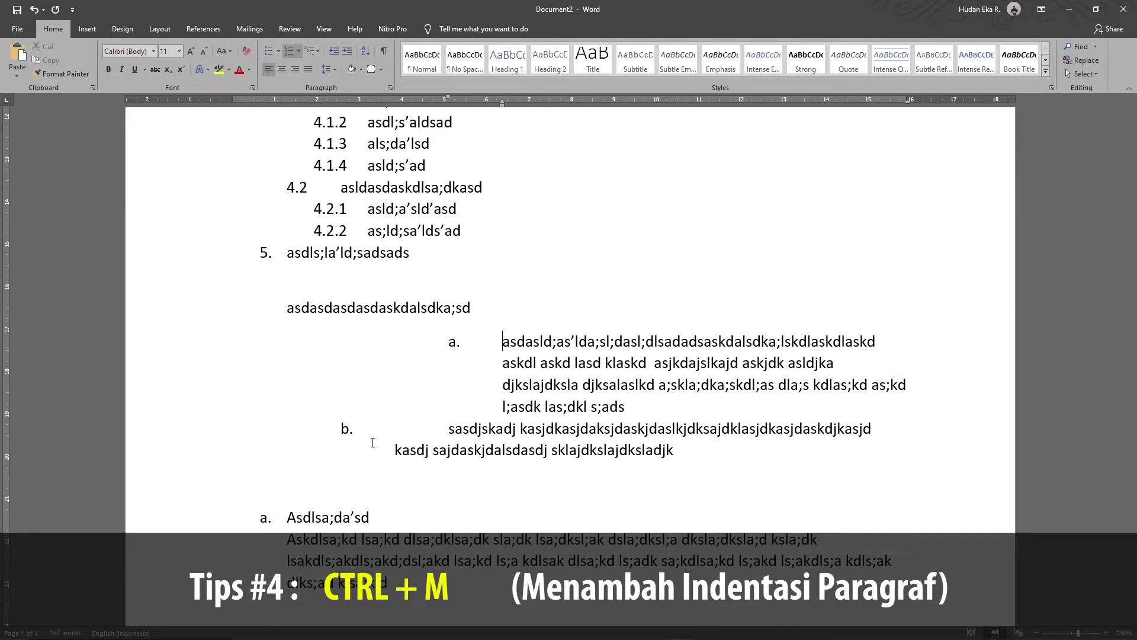
key(ctrl+m)
key(BackSpace)
key(ctrl+shift+n)
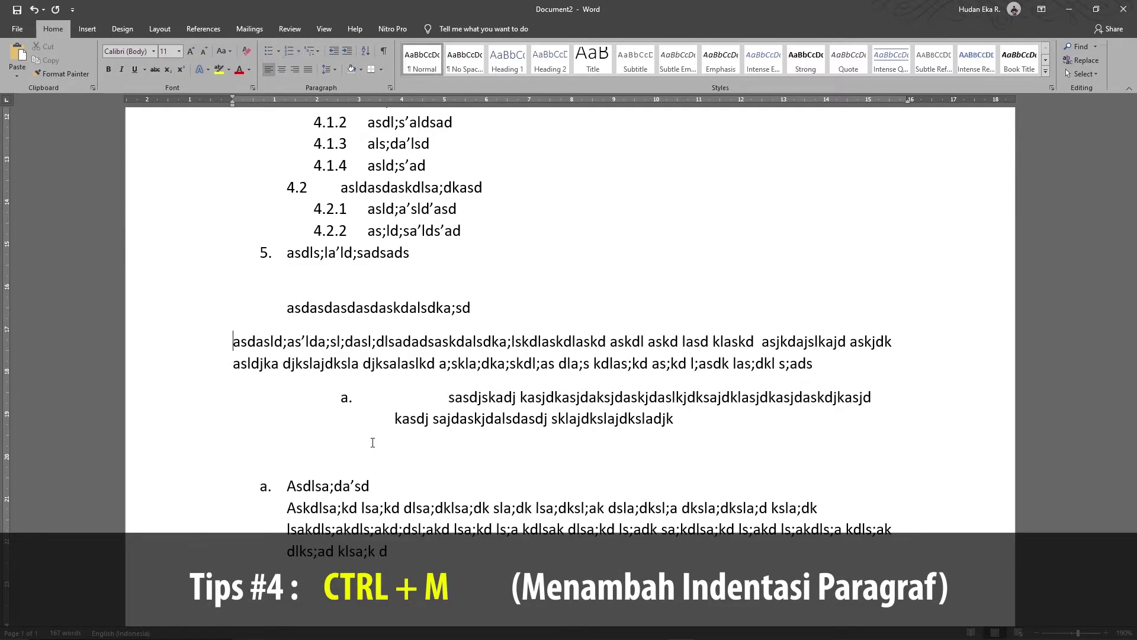
key(ctrl+z)
key(ctrl+z)
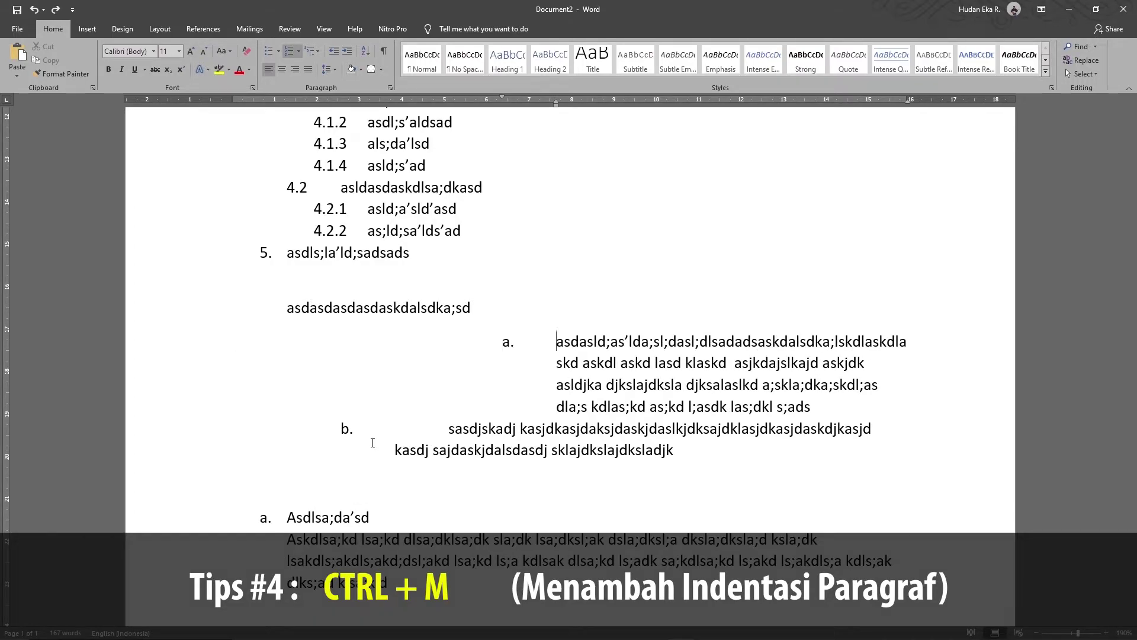
Toggle item a.'s paragraph indent with Ctrl+M and Ctrl+Shift+M, ending one step in.
key(ctrl+m)
key(ctrl+m)
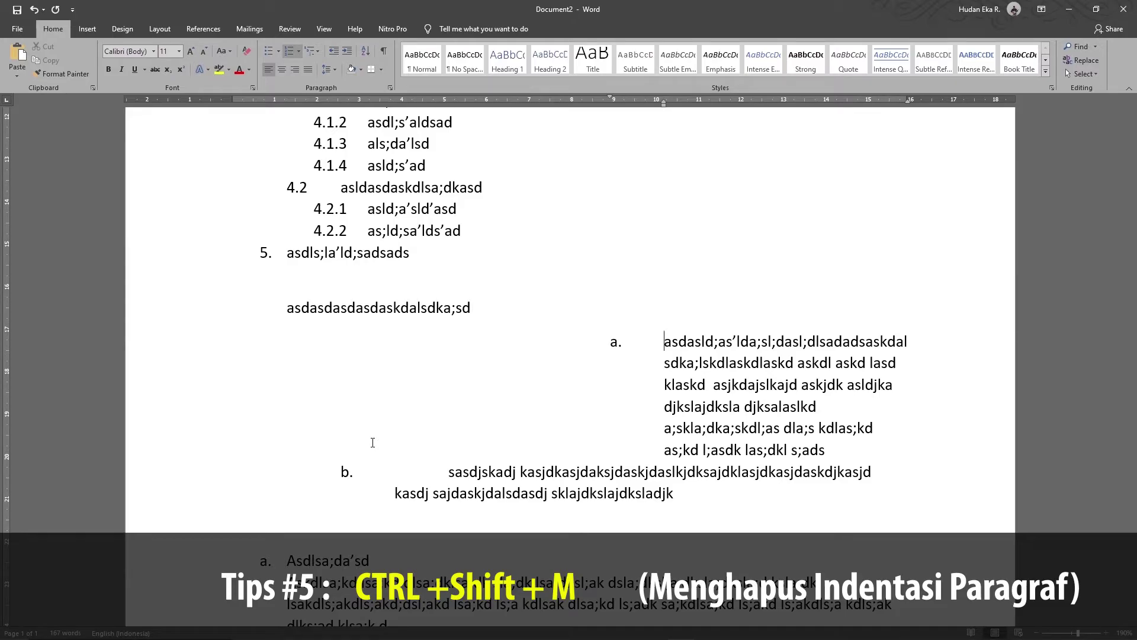
key(ctrl+shift+m)
key(ctrl+shift+m)
key(ctrl+shift+m)
key(ctrl+shift+m)
key(ctrl+shift+m)
key(ctrl+shift+m)
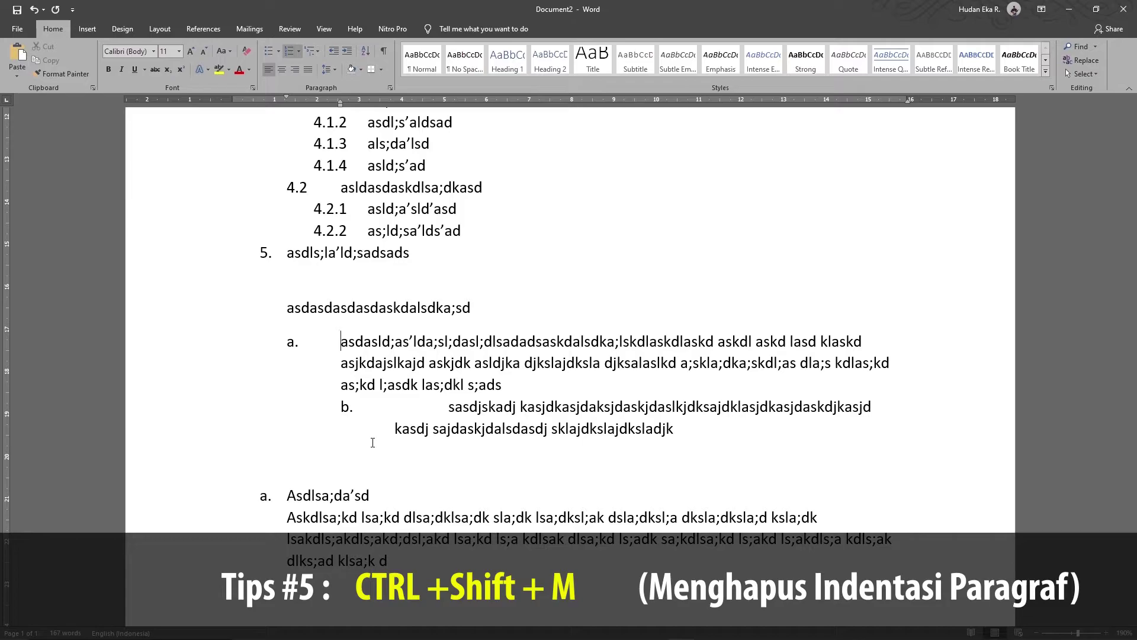
key(ctrl+shift+m)
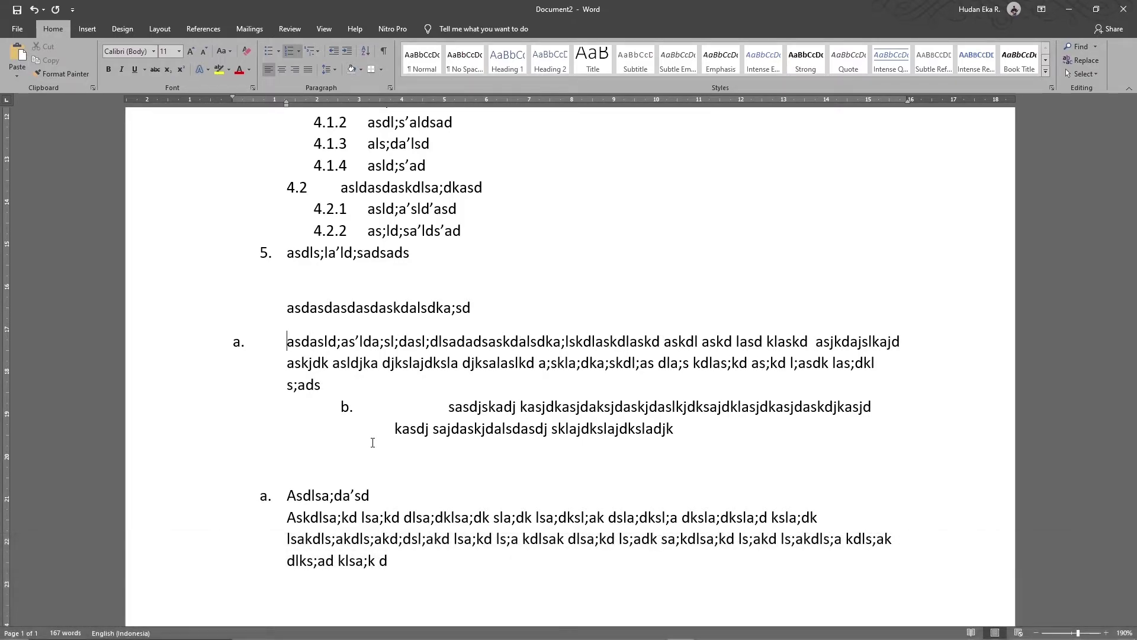
key(ctrl+m)
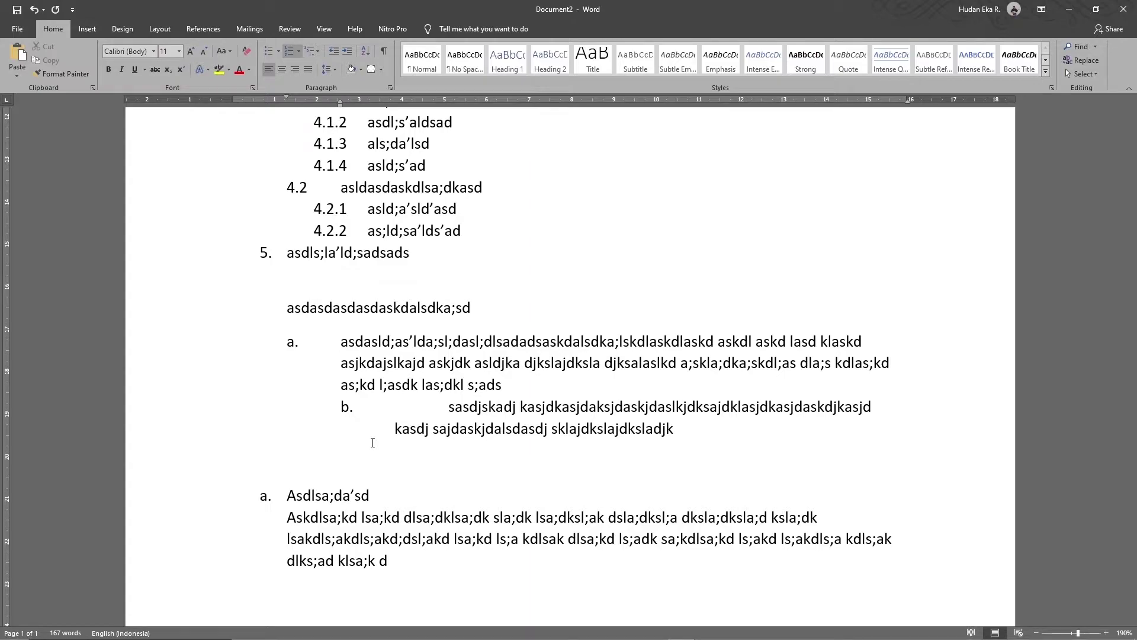
key(ctrl+shift+m)
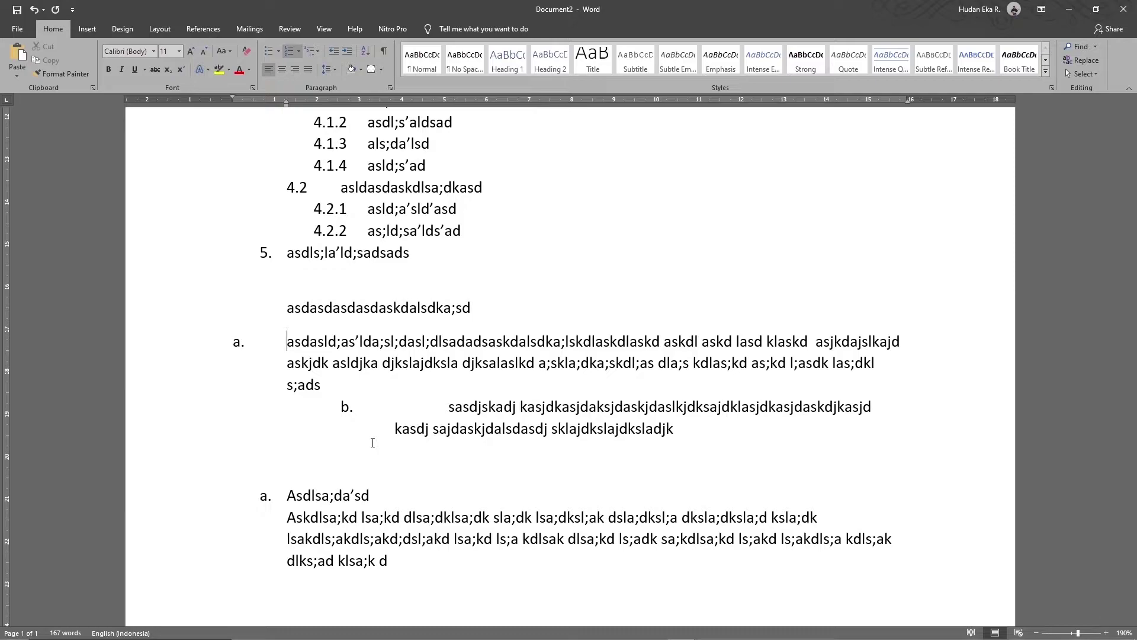
key(ctrl+m)
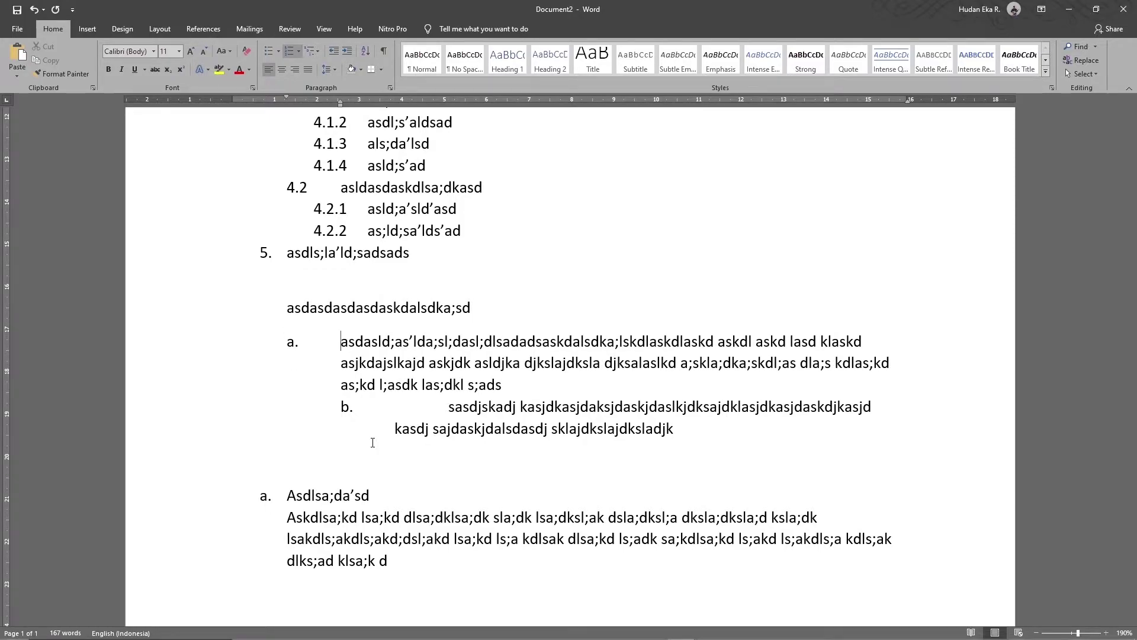
scroll(372, 443, up, 2)
scroll(372, 443, up, 2)
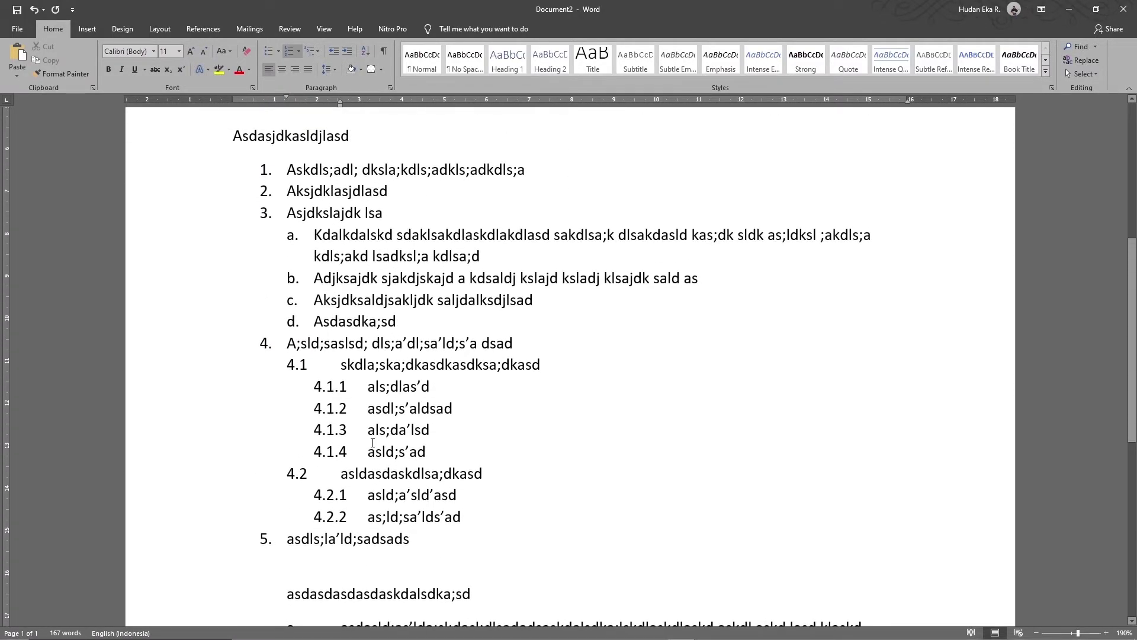
click(291, 233)
click(307, 237)
key(Tab)
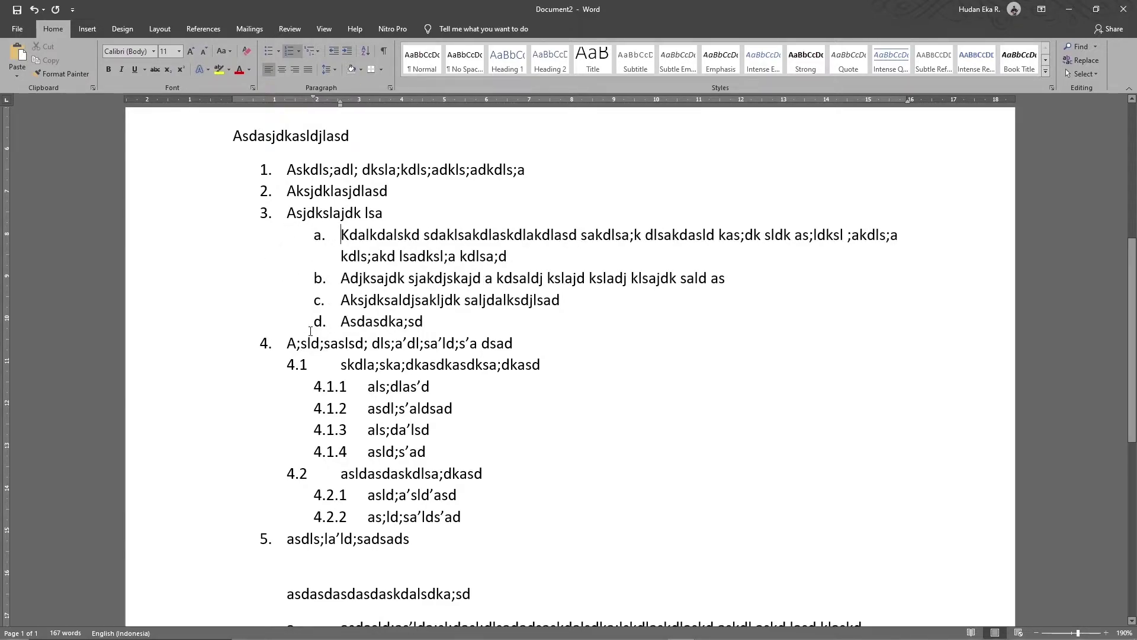
key(ctrl+z)
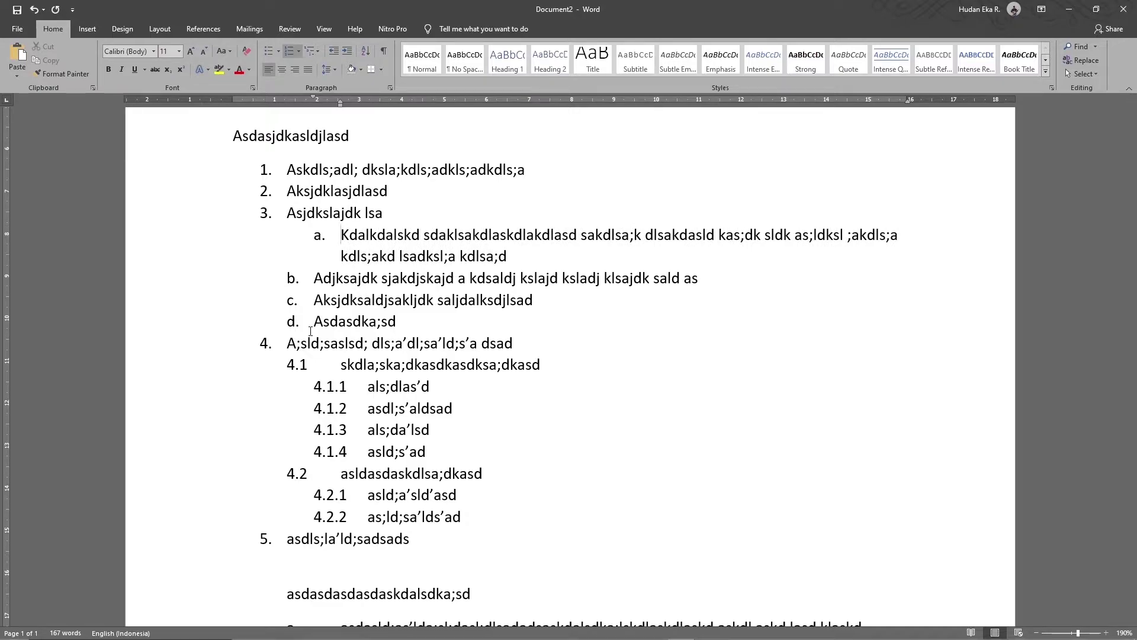
key(ctrl+z)
key(ctrl+y)
key(ctrl+y)
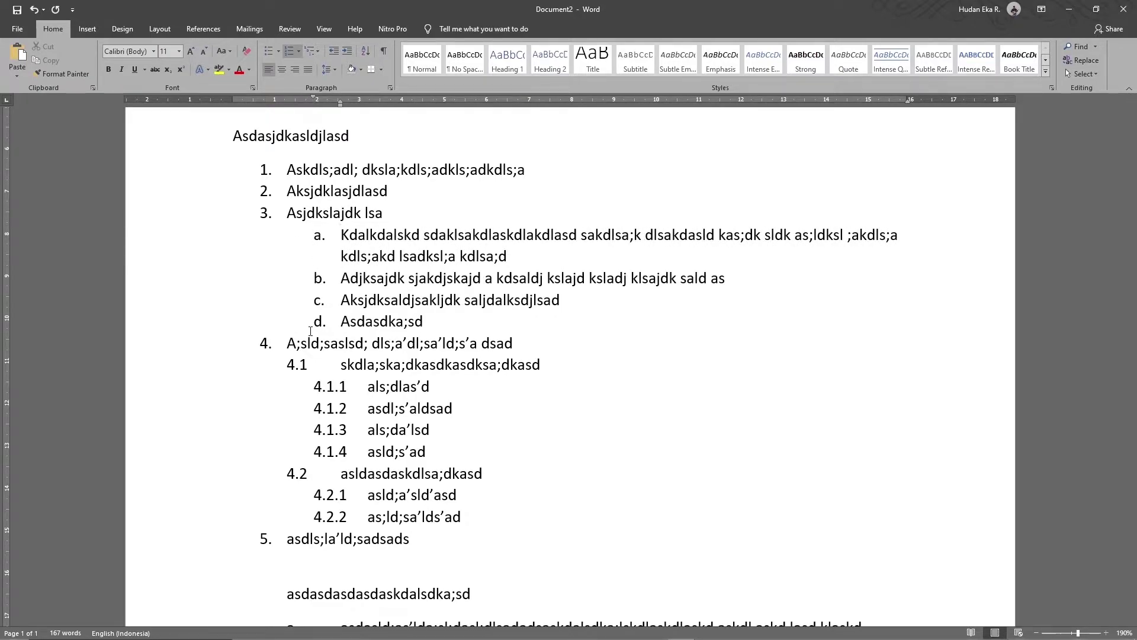
key(ctrl+z)
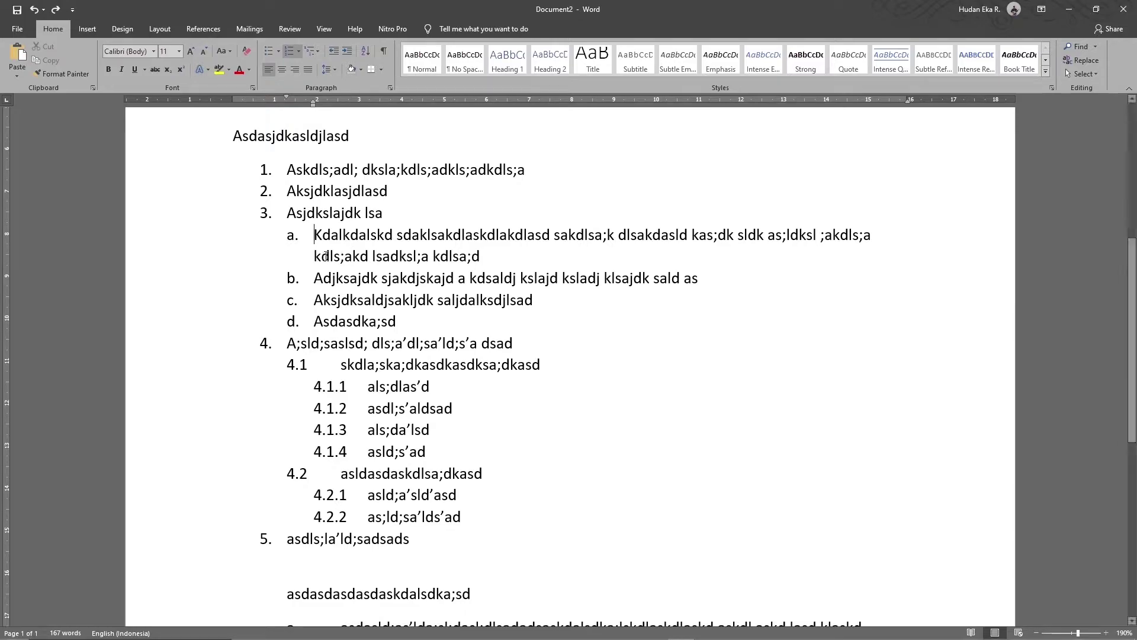
scroll(326, 256, up, 2)
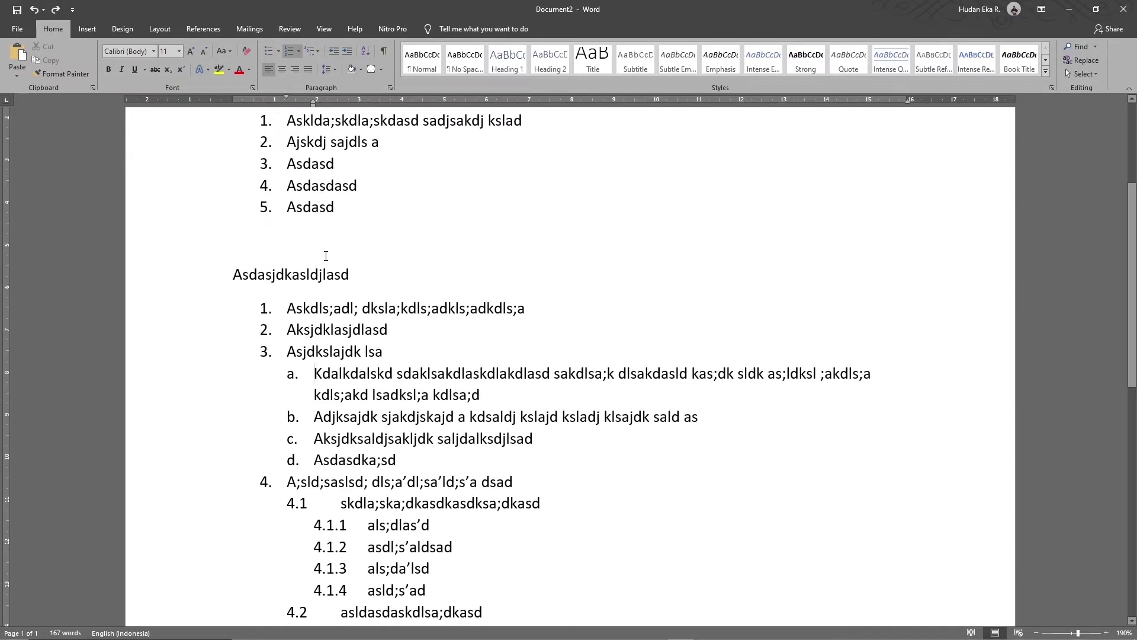
key(ctrl+y)
key(ctrl+y)
key(ctrl+y)
key(ctrl+y)
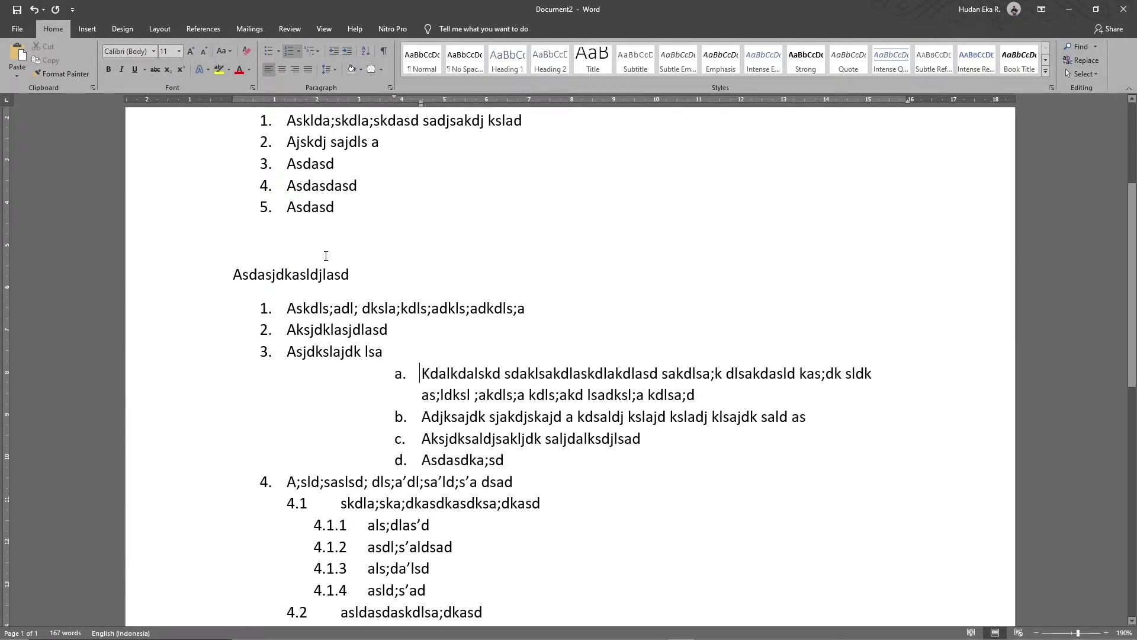
key(ctrl+z)
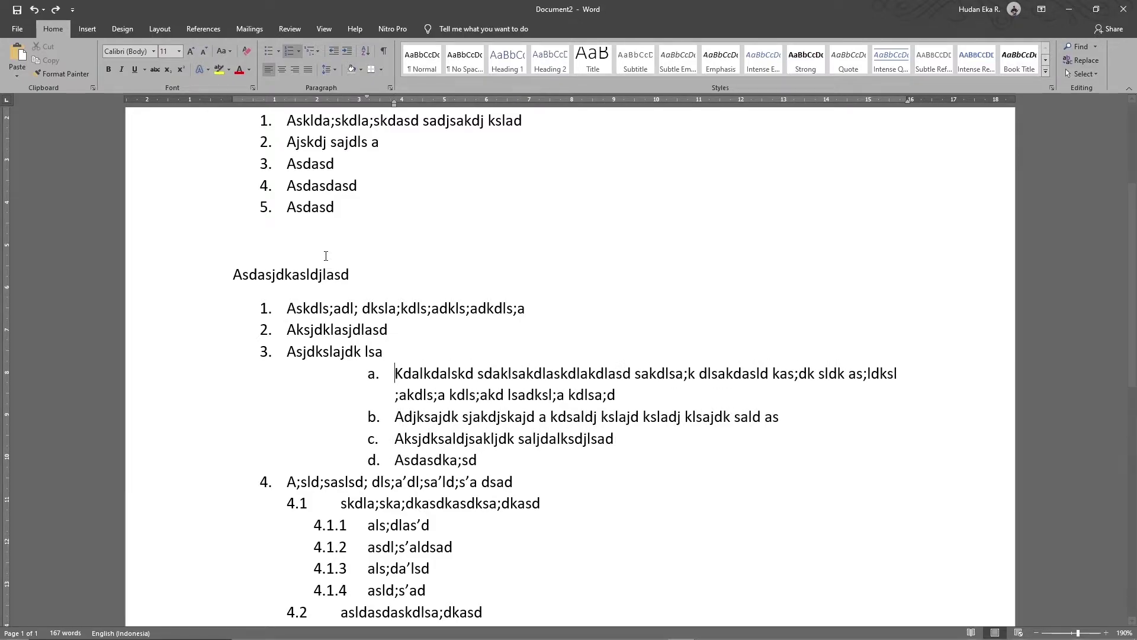
key(ctrl+z)
key(ctrl+z)
key(ctrl+z)
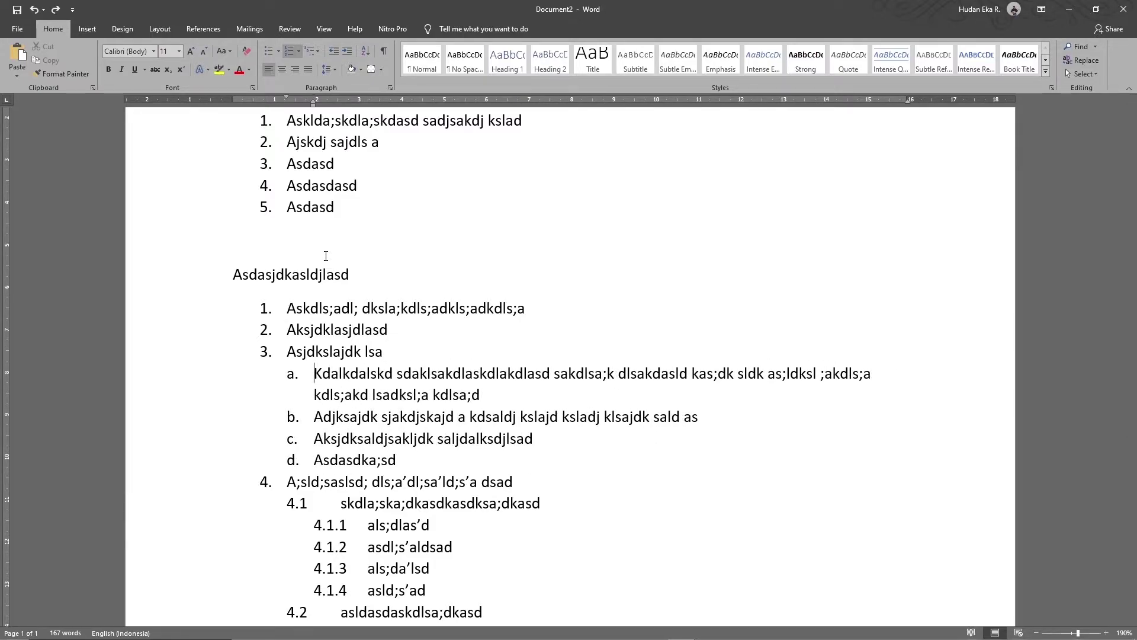
key(ctrl+m)
key(ctrl+m)
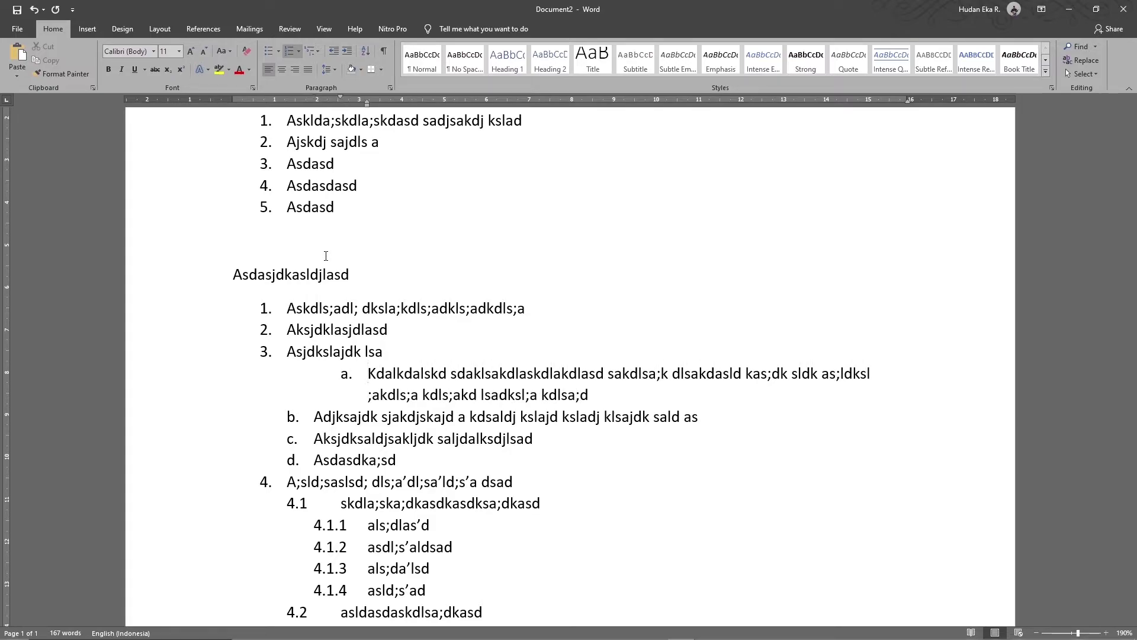
key(ctrl+m)
key(ctrl+m)
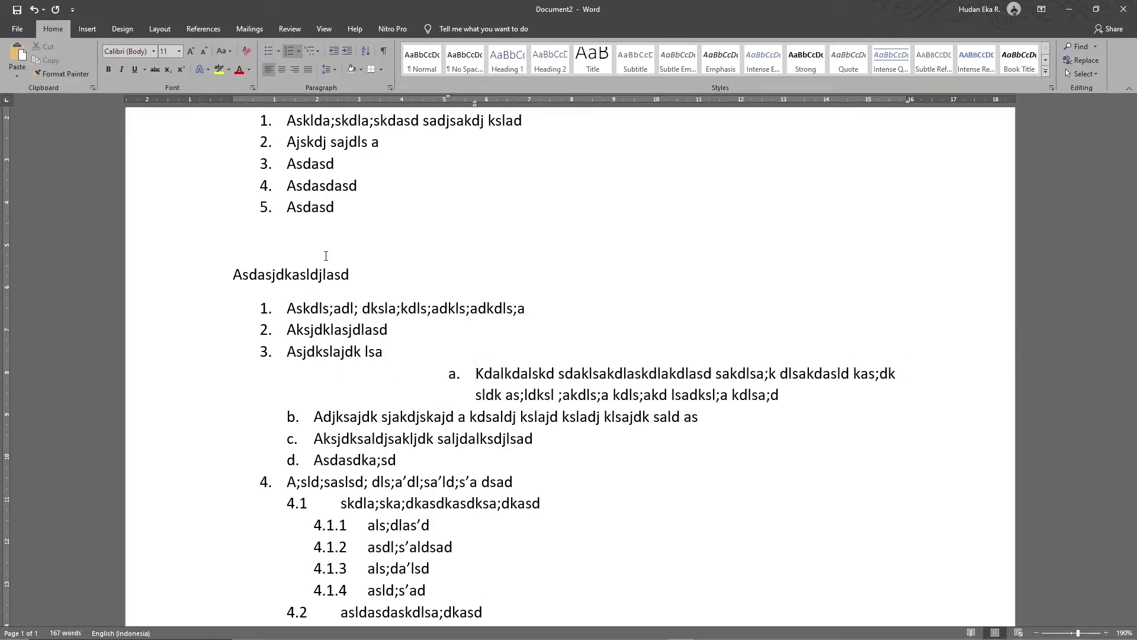
key(ctrl+m)
key(ctrl+shift+m)
key(ctrl+shift+m)
key(ctrl+shift+m)
key(ctrl+shift+m)
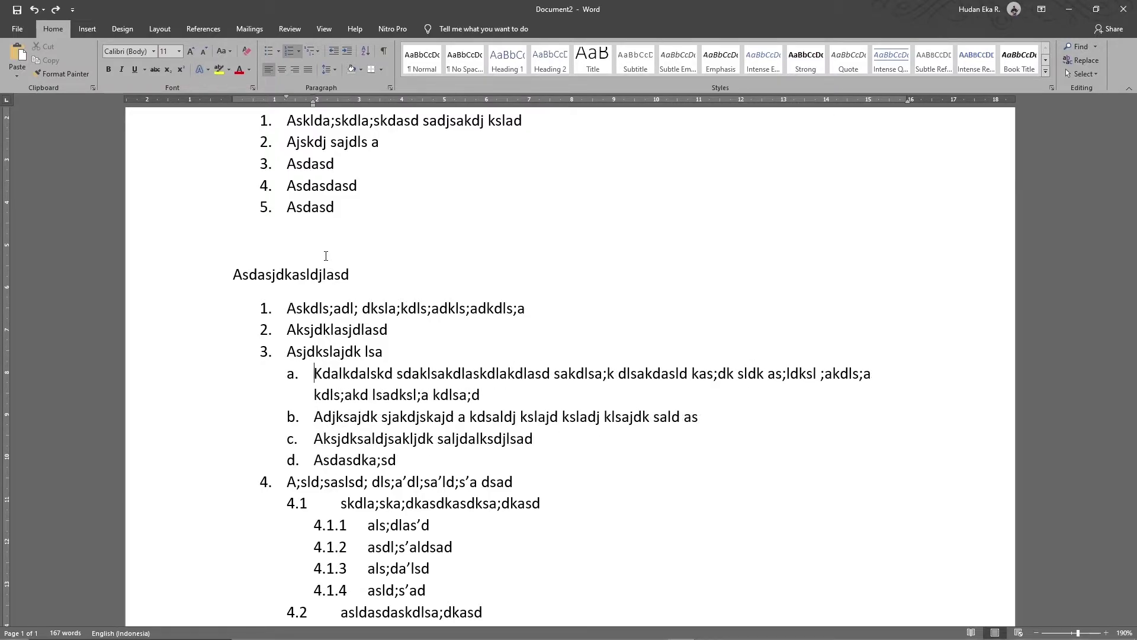
Indent the lower item a. paragraph exactly one step right with Ctrl+M.
scroll(355, 326, down, 2)
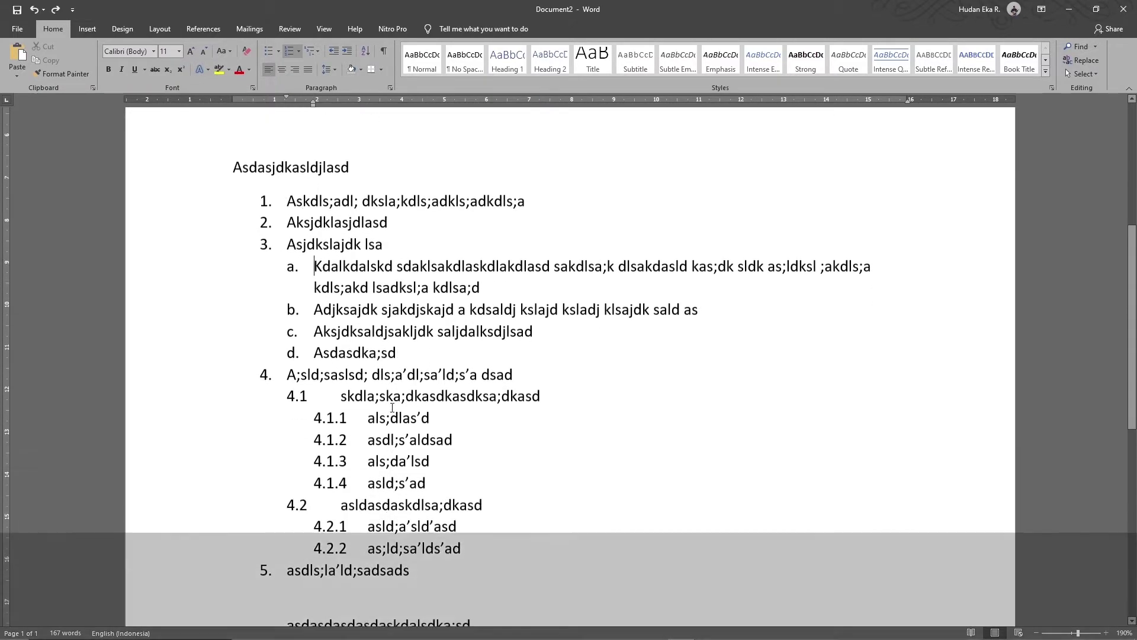
scroll(392, 408, down, 1)
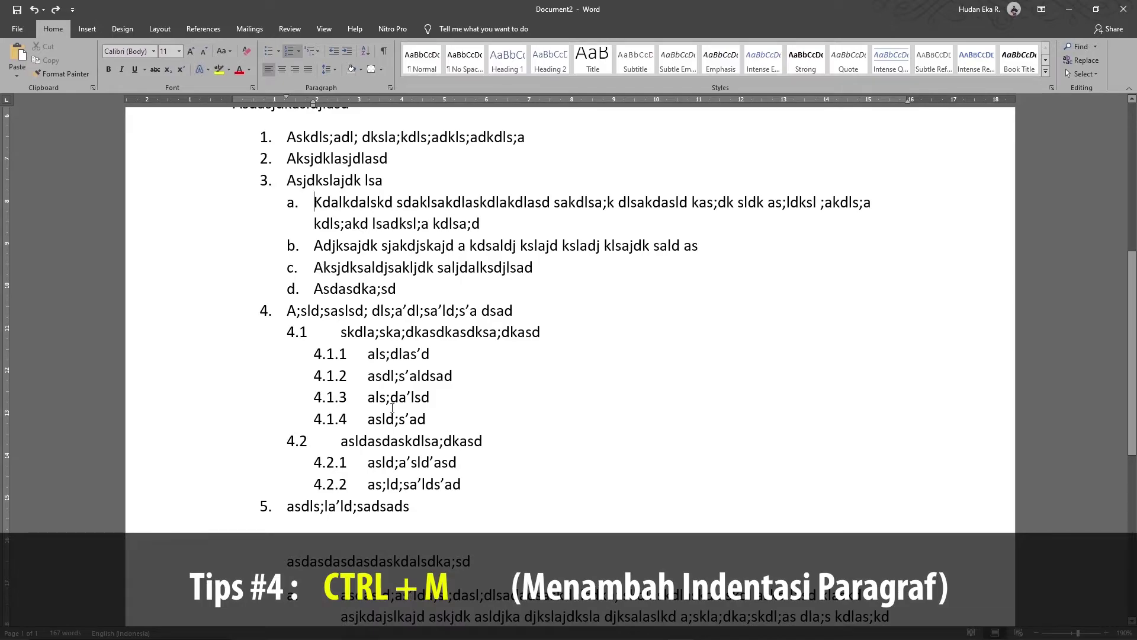
click(288, 310)
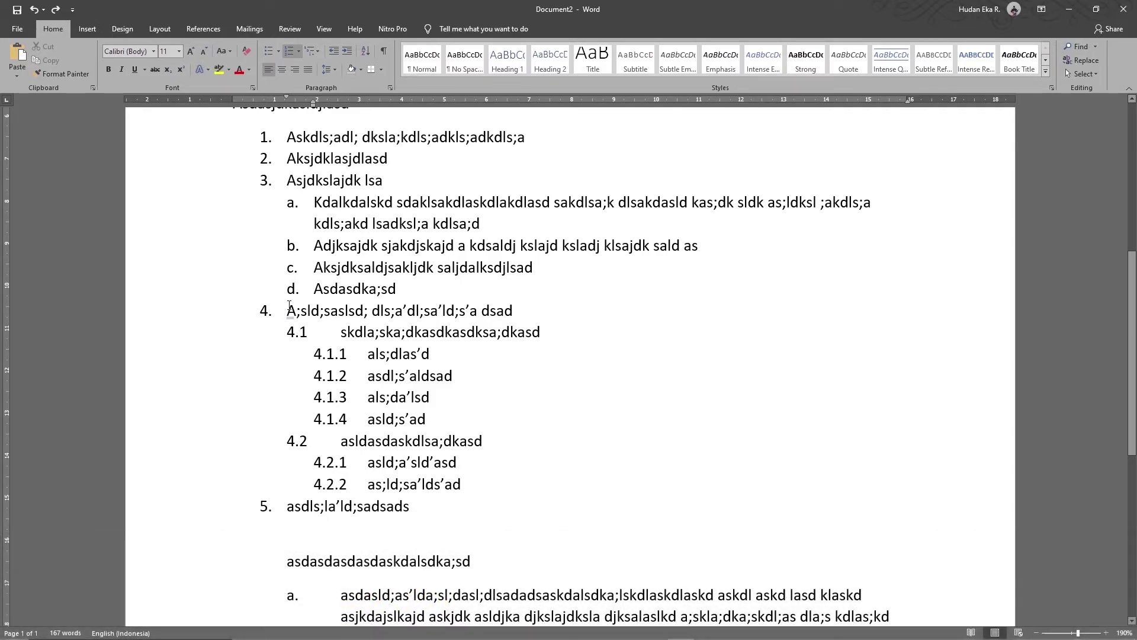
scroll(351, 541, down, 3)
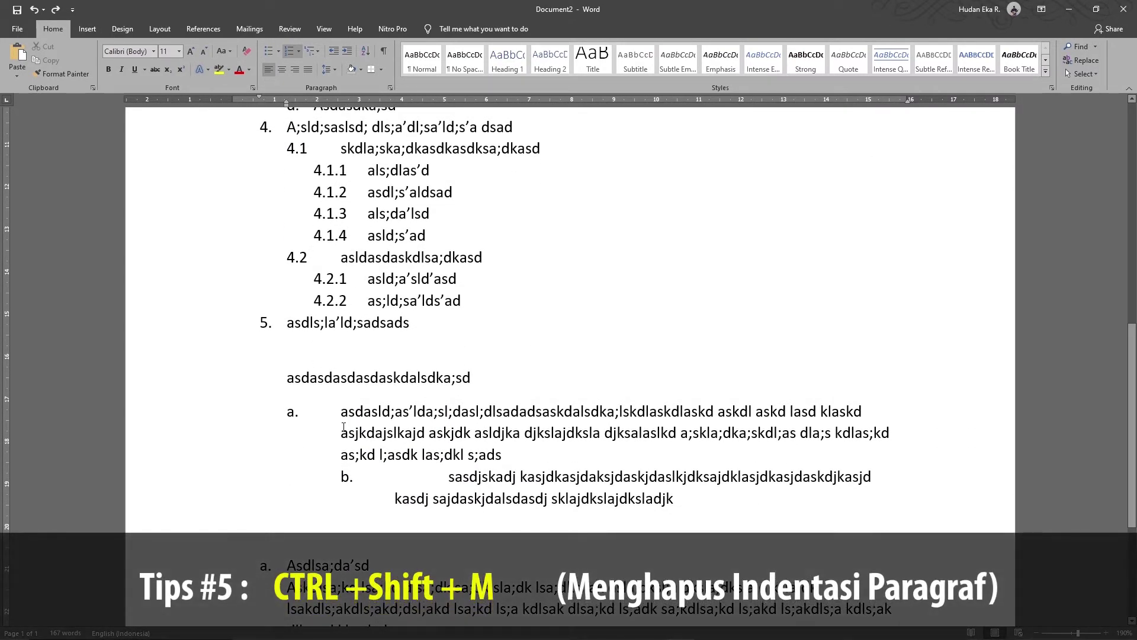
click(341, 433)
key(ctrl+m)
key(ctrl+m)
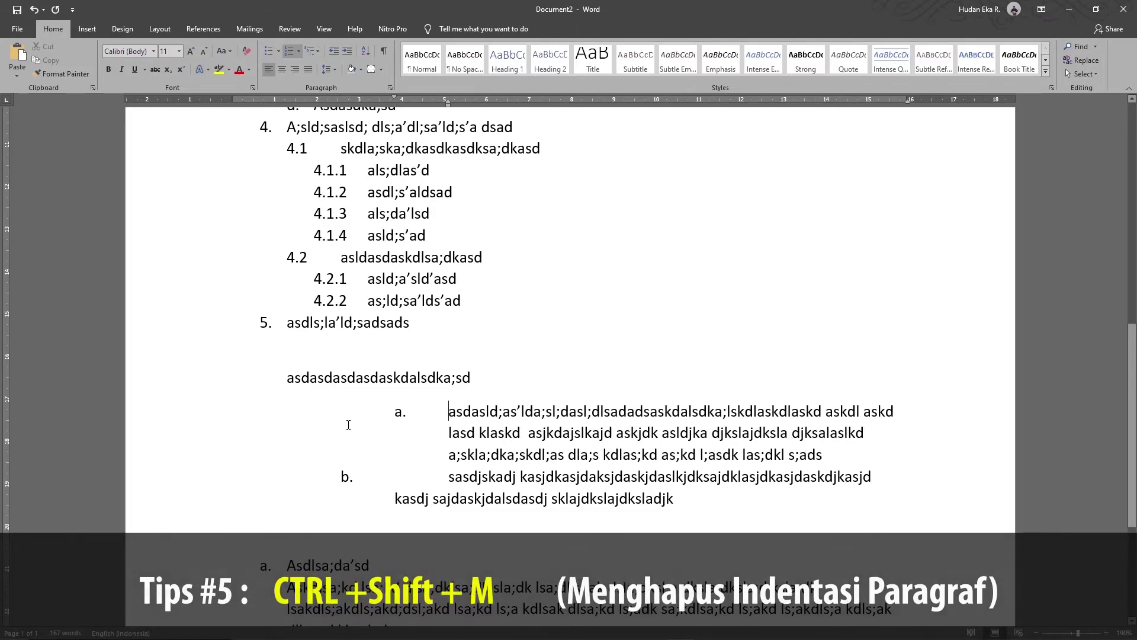
key(ctrl+shift+m)
key(ctrl+shift+m)
key(ctrl+shift+m)
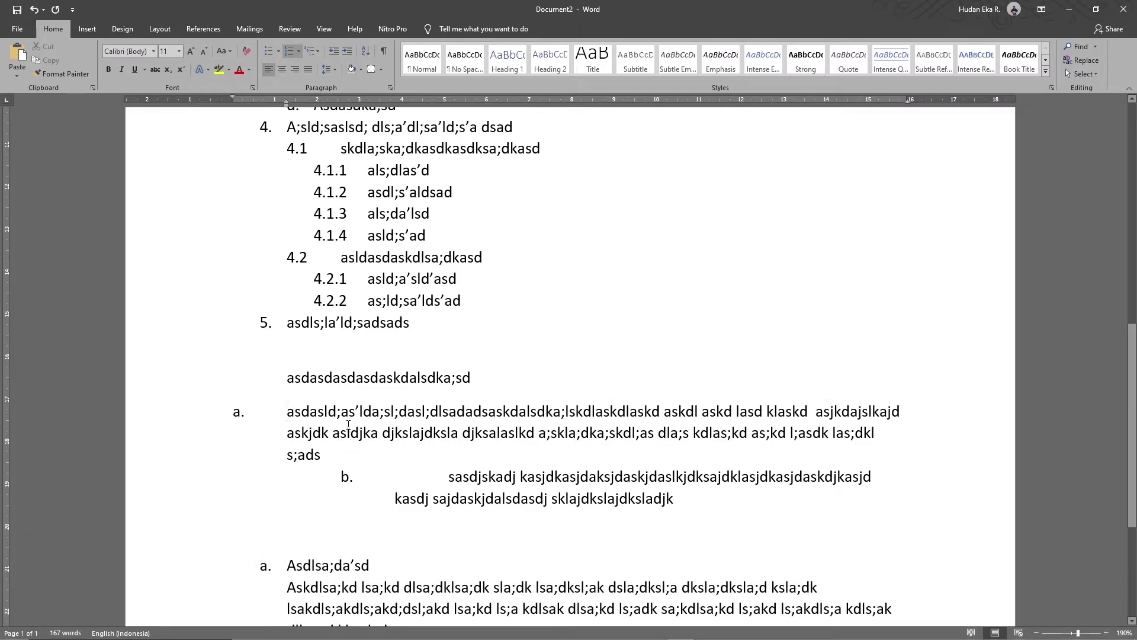
key(ctrl+m)
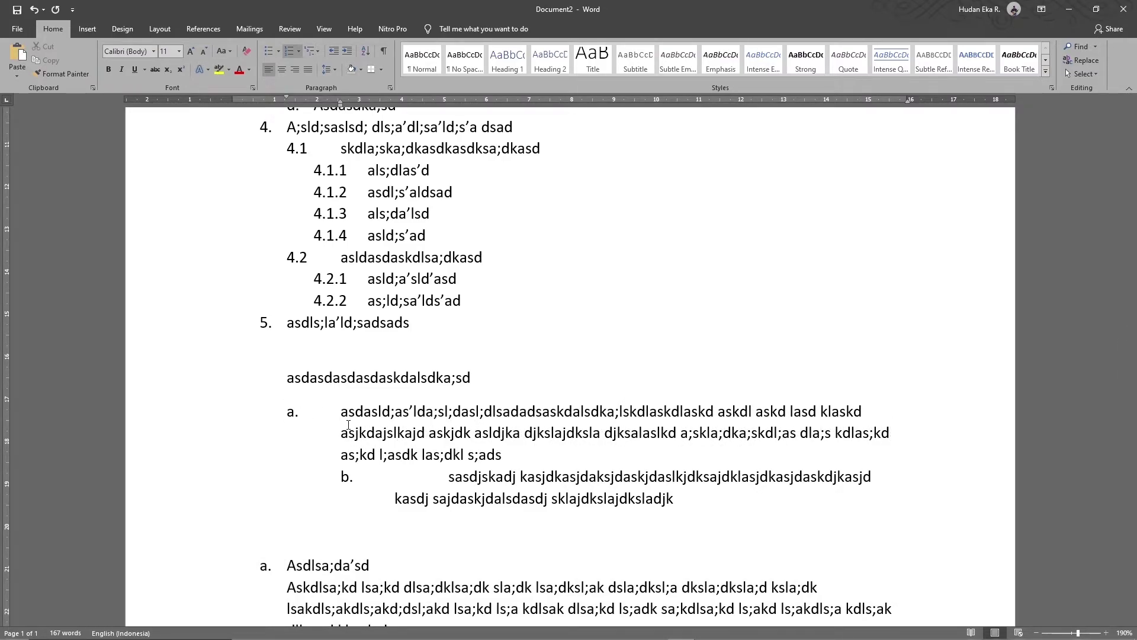
click(341, 425)
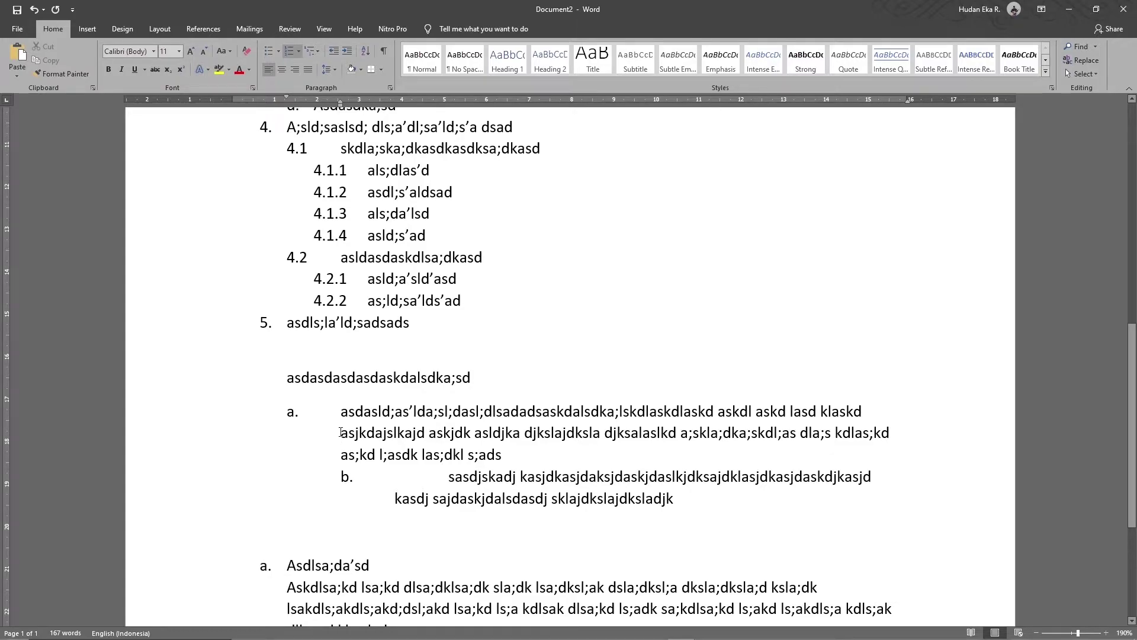
scroll(342, 433, down, 3)
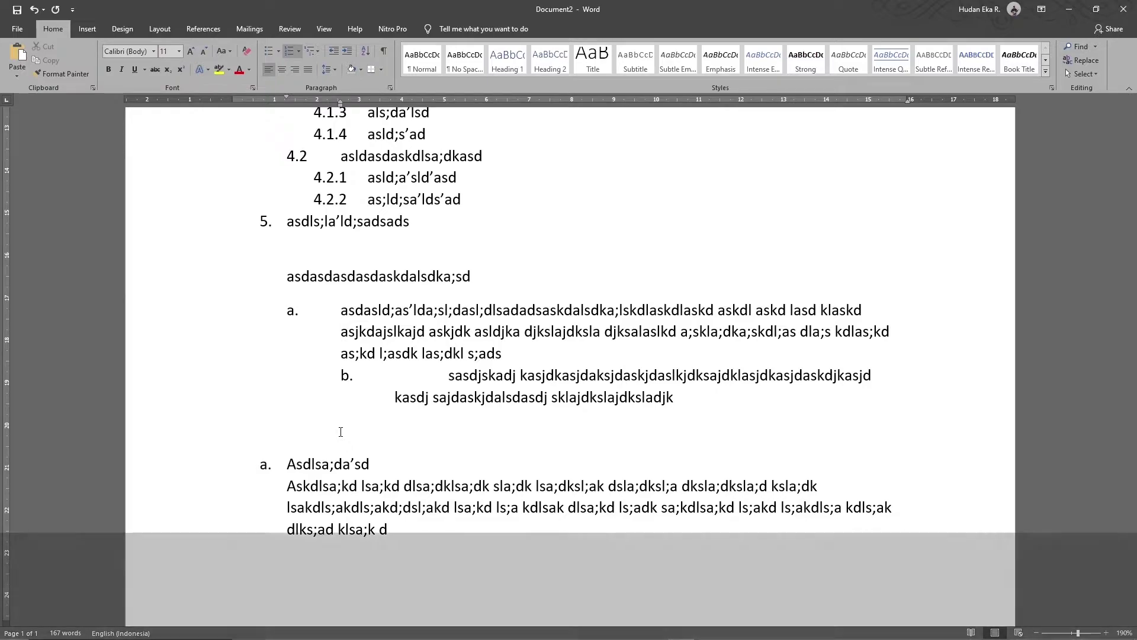
Settle the a. paragraph on a single hanging indent so wrapped lines align with its text.
key(ctrl+shift+t)
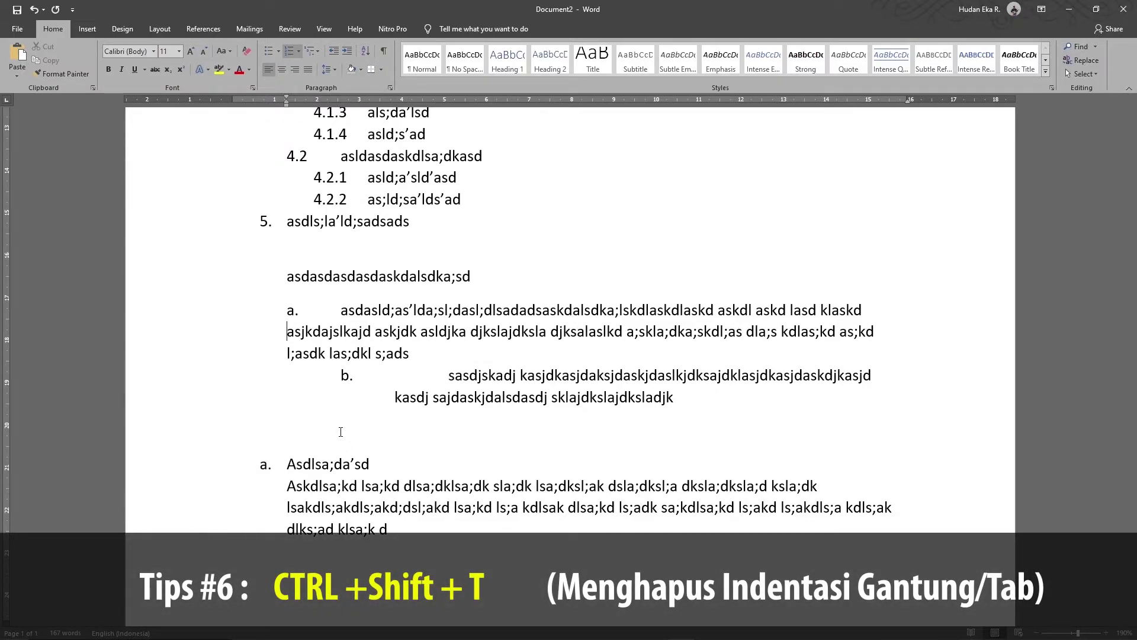
scroll(340, 432, up, 3)
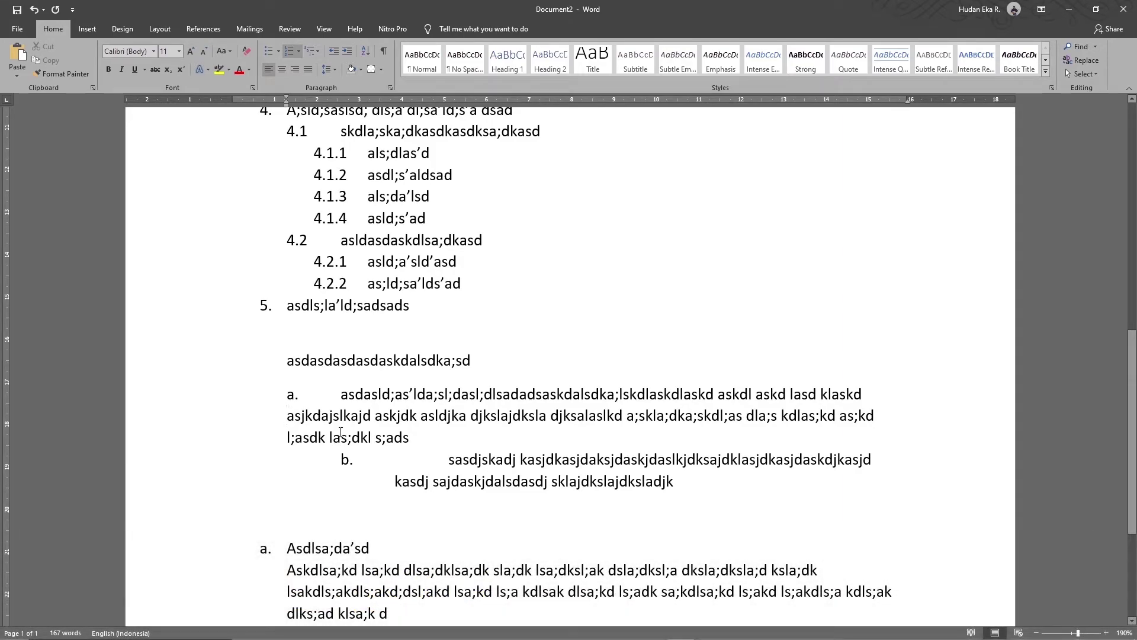
key(ctrl+t)
key(ctrl+t)
key(ctrl+t)
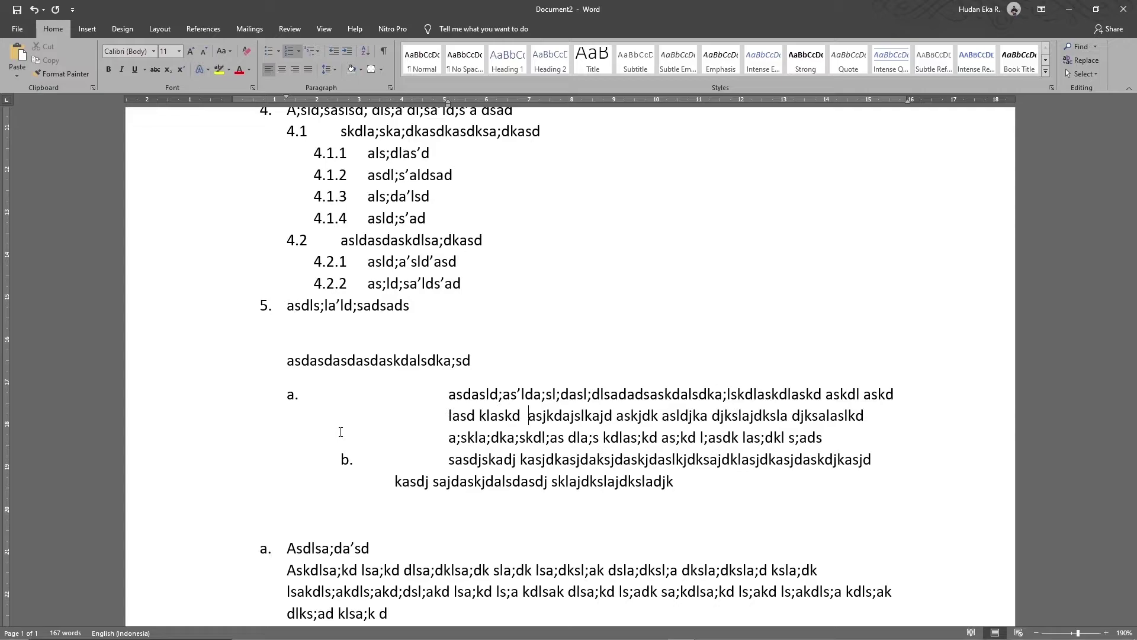
key(ctrl+shift+t)
key(ctrl+shift+t)
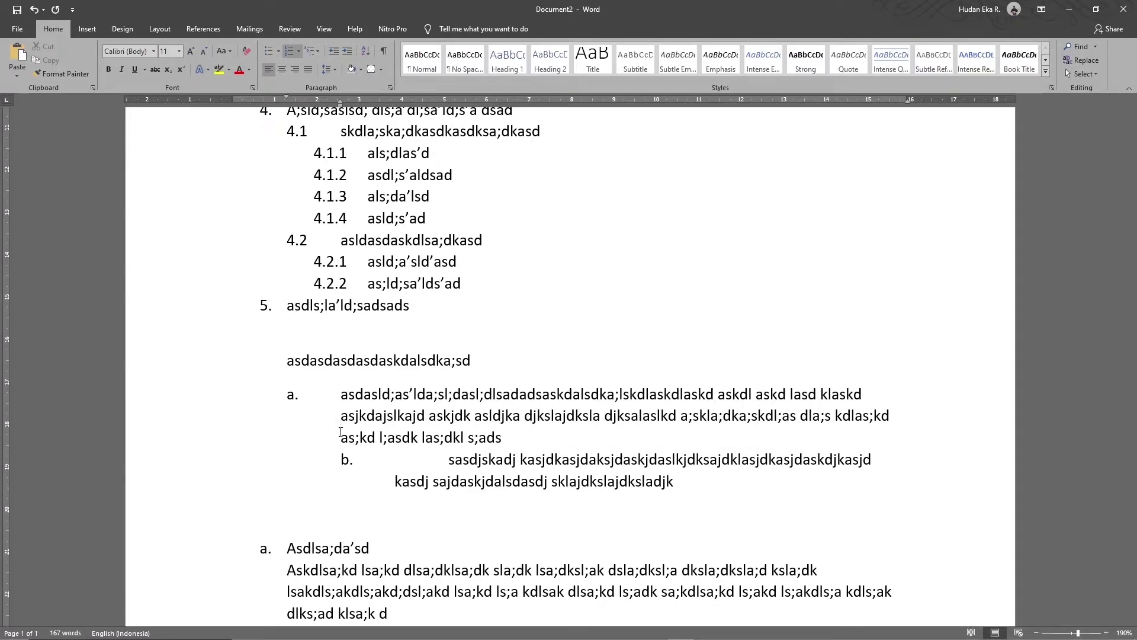
key(ctrl+m)
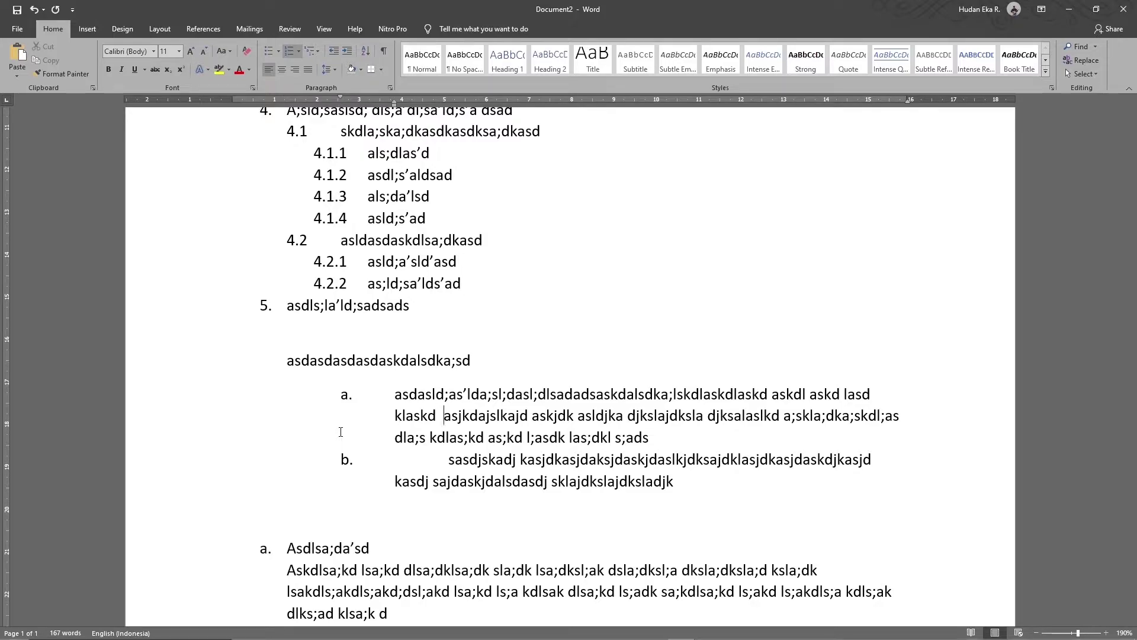
key(ctrl+shift+m)
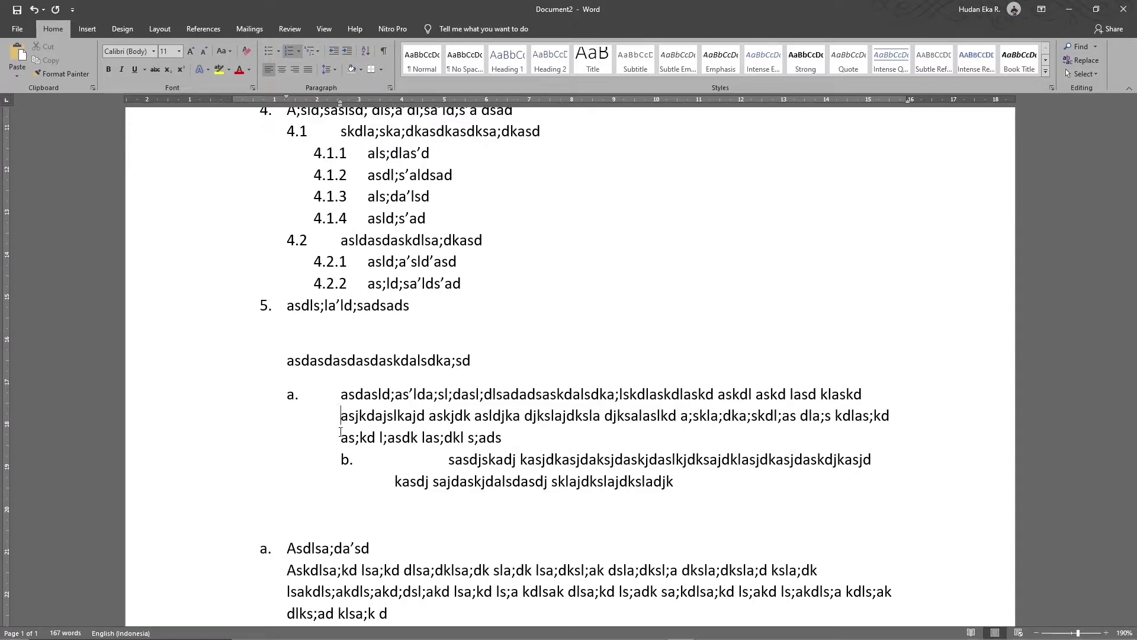
key(Tab)
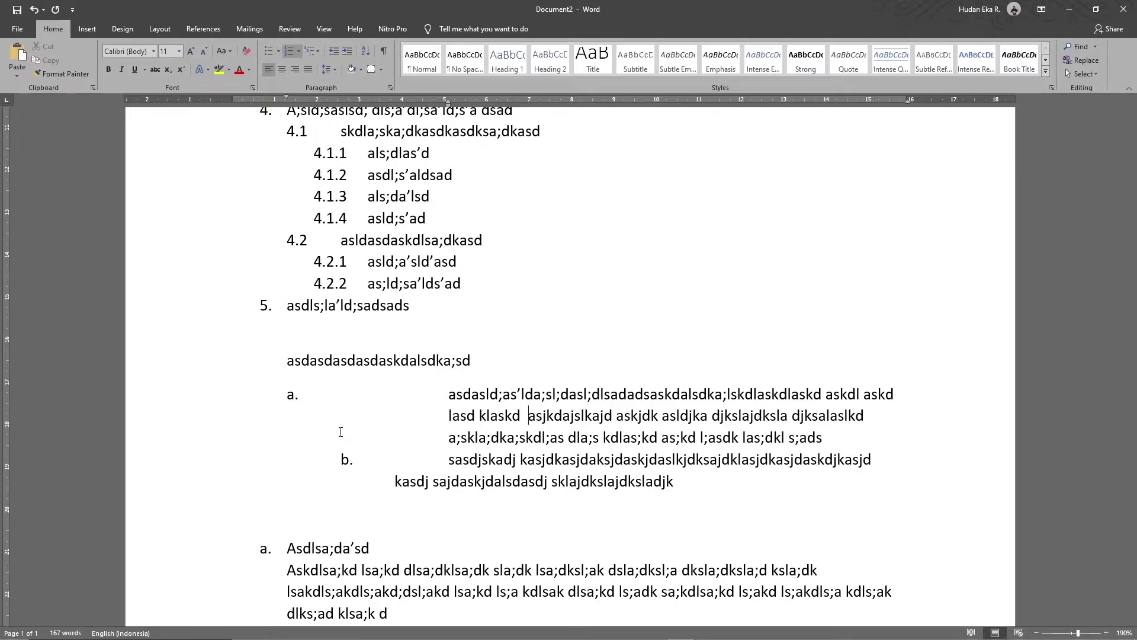
key(BackSpace)
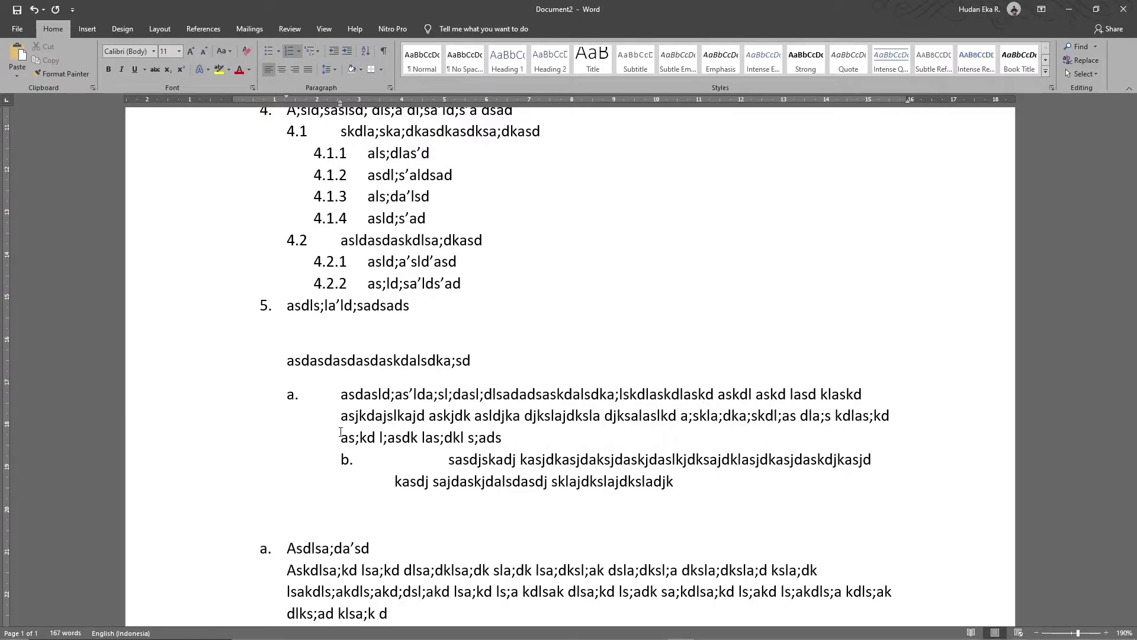
Drag the ruler's left indent marker right so 4.1 aligns with the 4.1.1–4.1.4 numbers.
scroll(341, 431, up, 1)
scroll(341, 432, up, 1)
scroll(341, 432, up, 1)
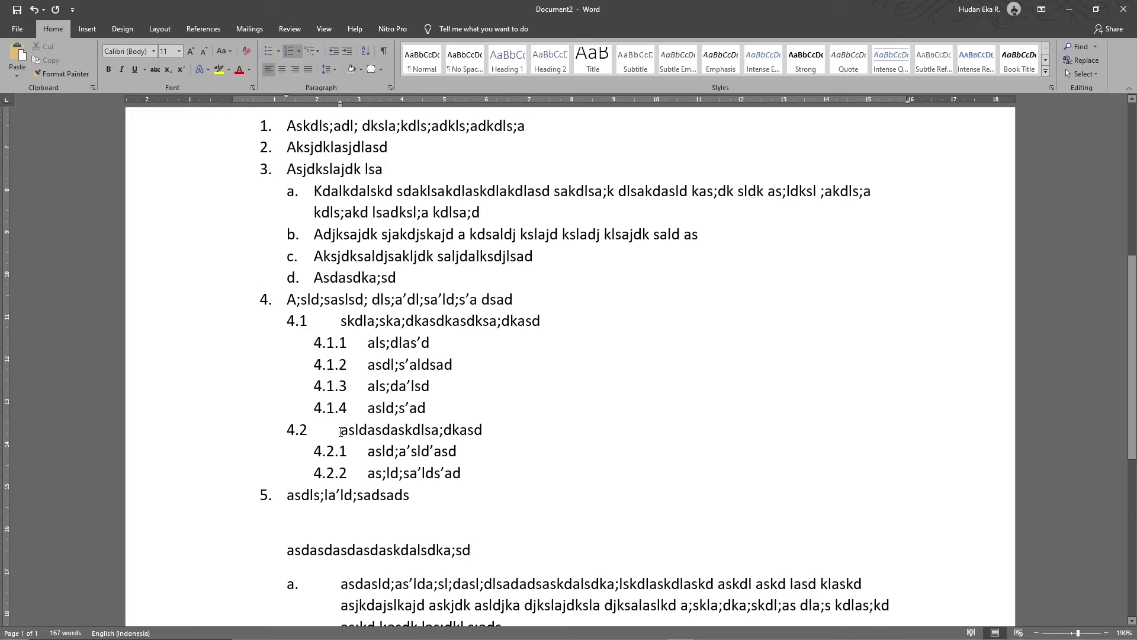
scroll(341, 432, up, 1)
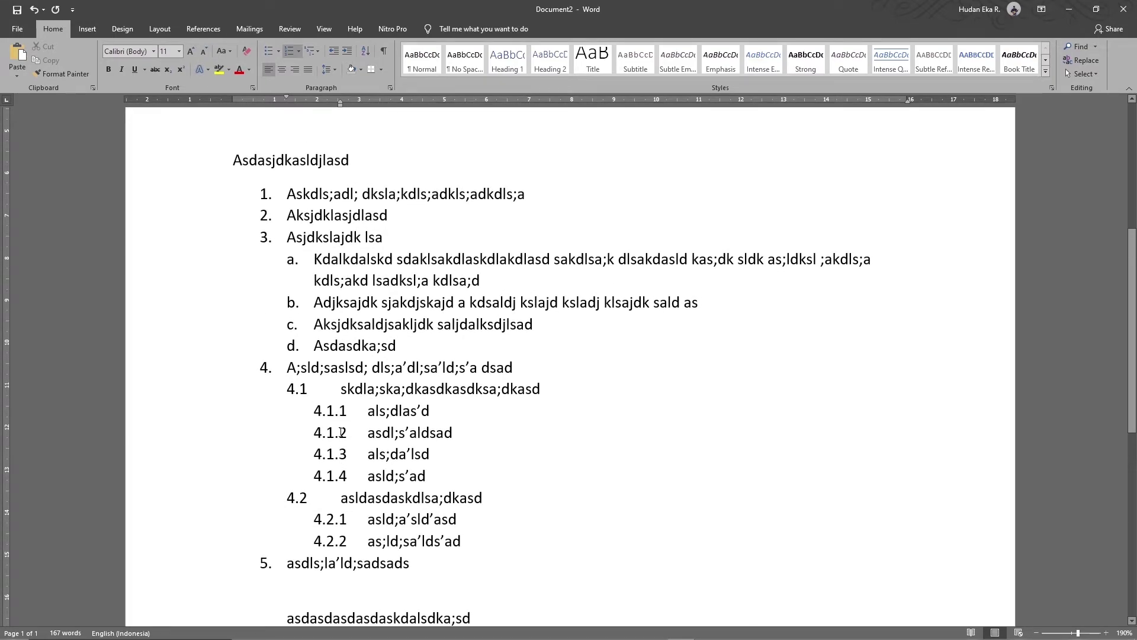
scroll(341, 432, down, 3)
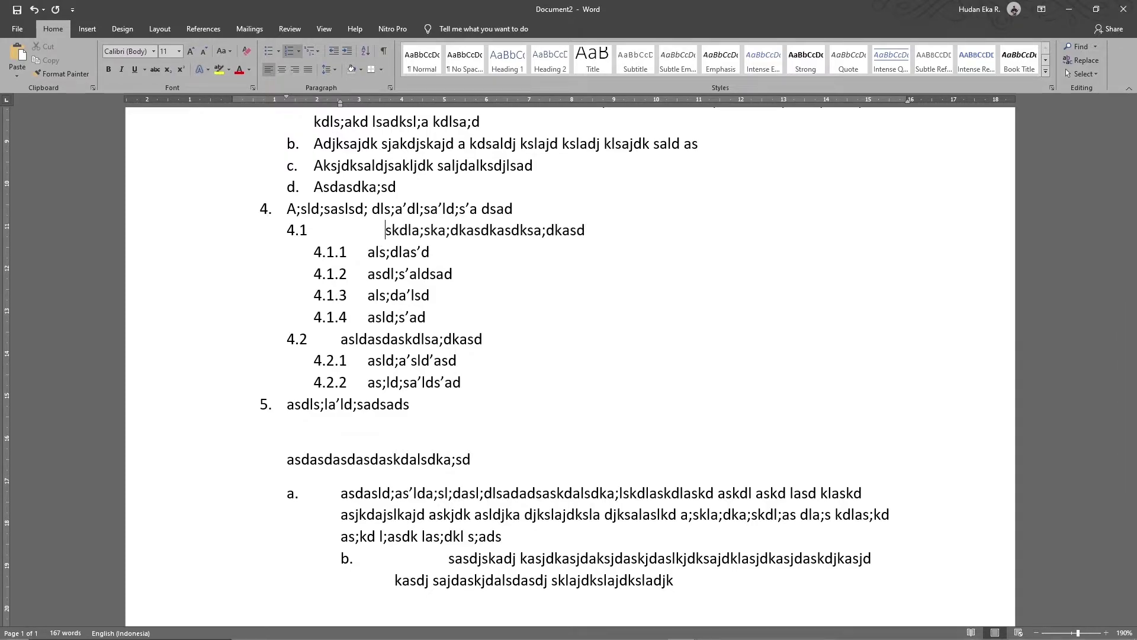
key(BackSpace)
key(BackSpace)
key(BackSpace)
key(BackSpace)
key(BackSpace)
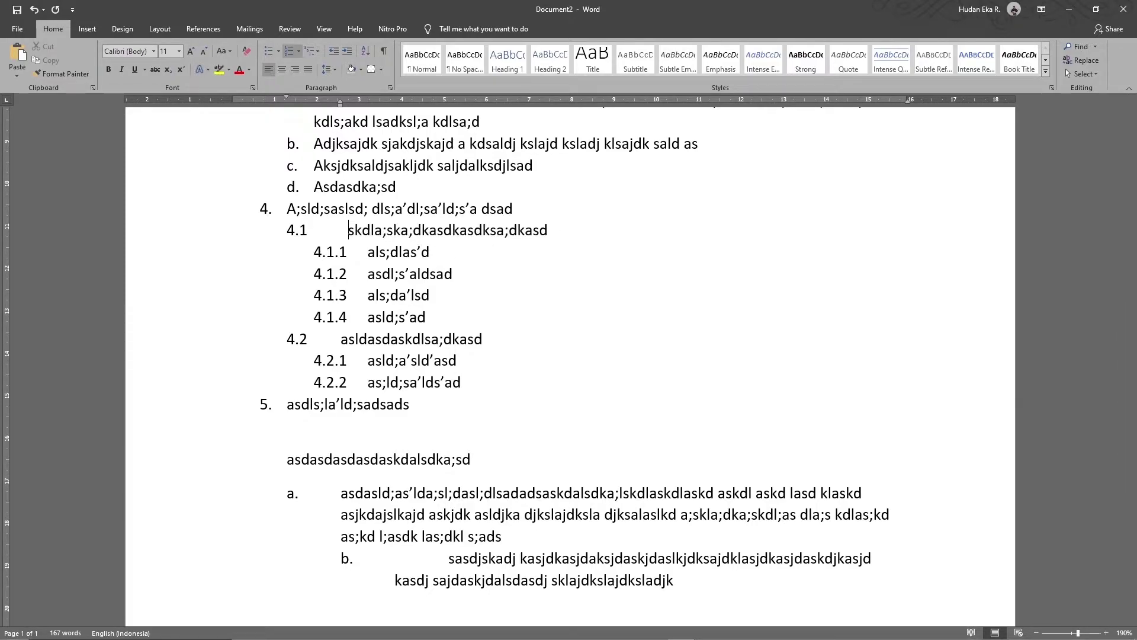
key(BackSpace)
key(BackSpace)
key(ctrl+z)
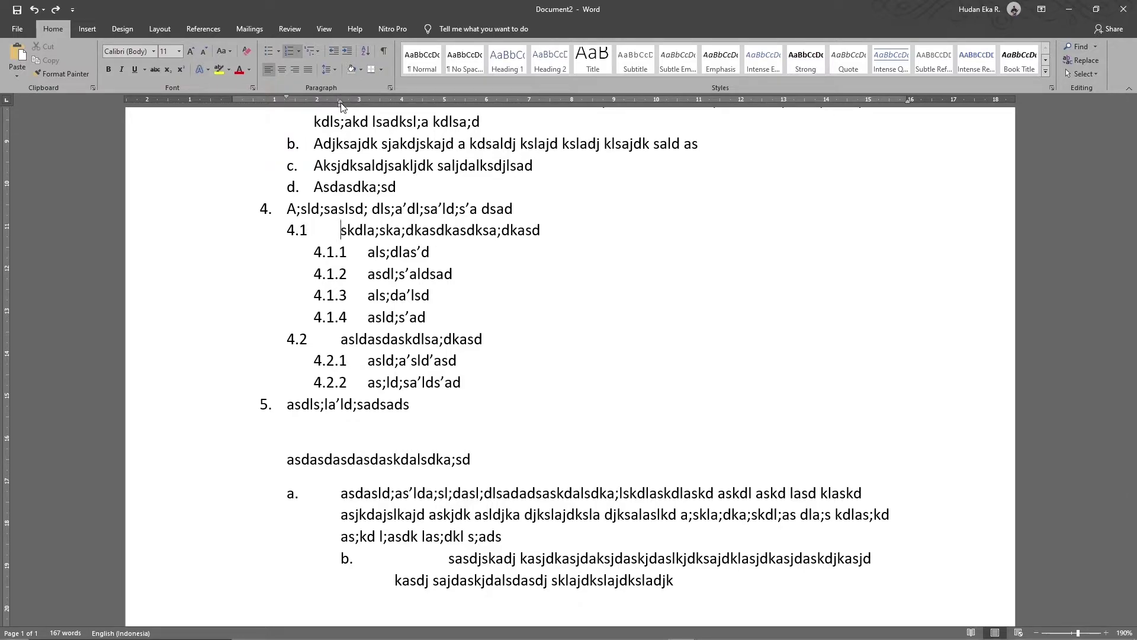
drag(341, 106, 371, 107)
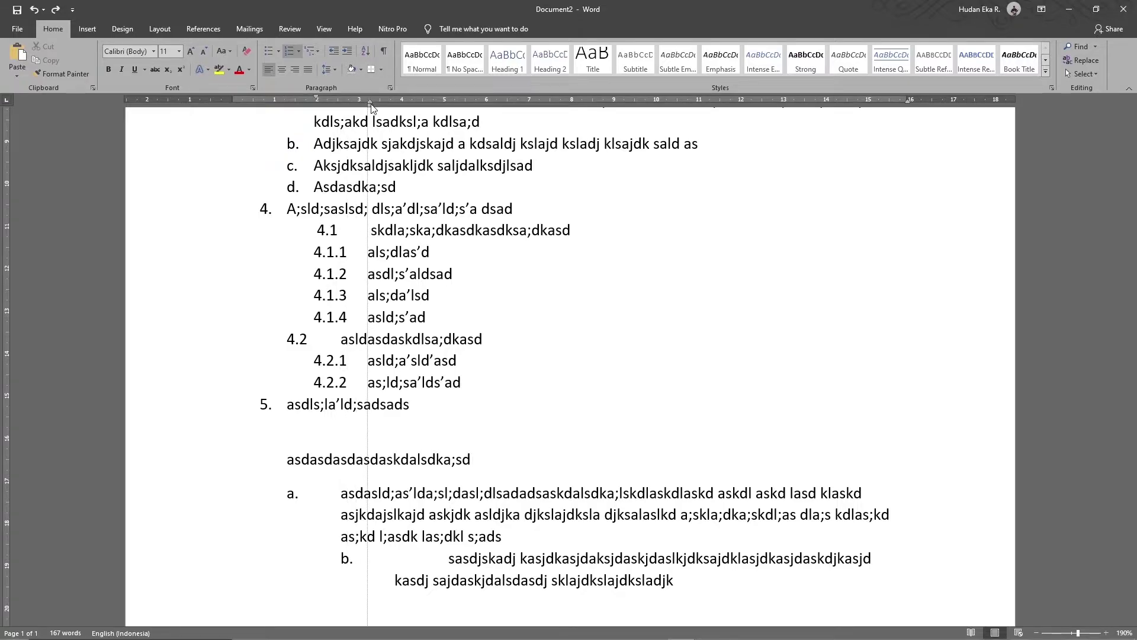
mouse_move(371, 106)
mouse_down()
mouse_move(385, 109)
mouse_move(370, 111)
mouse_up()
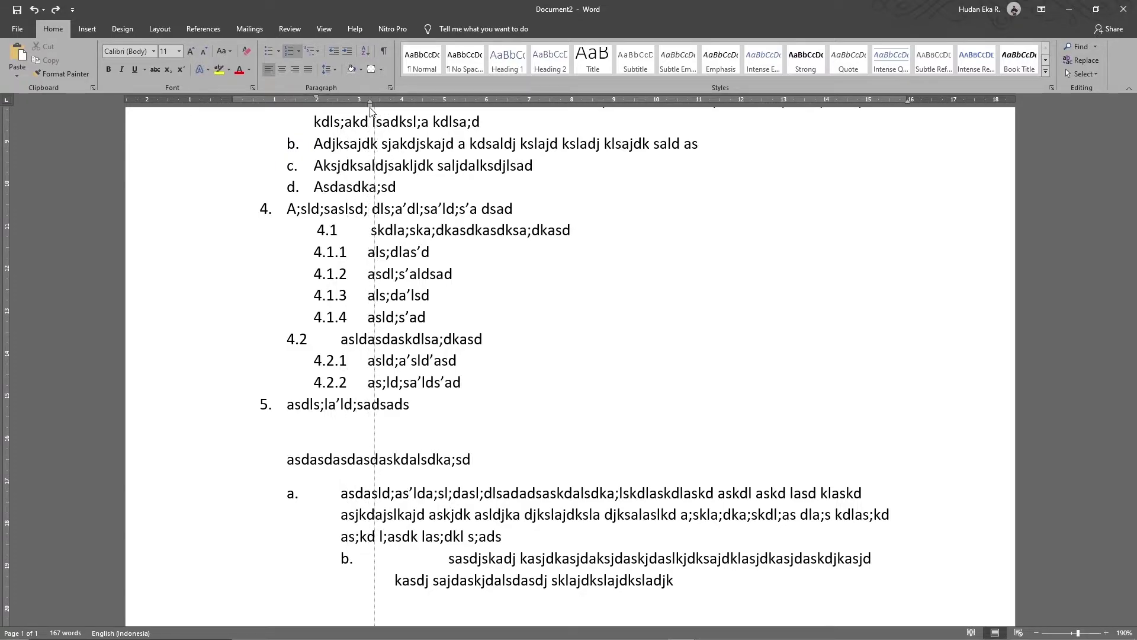
drag(370, 111, 370, 107)
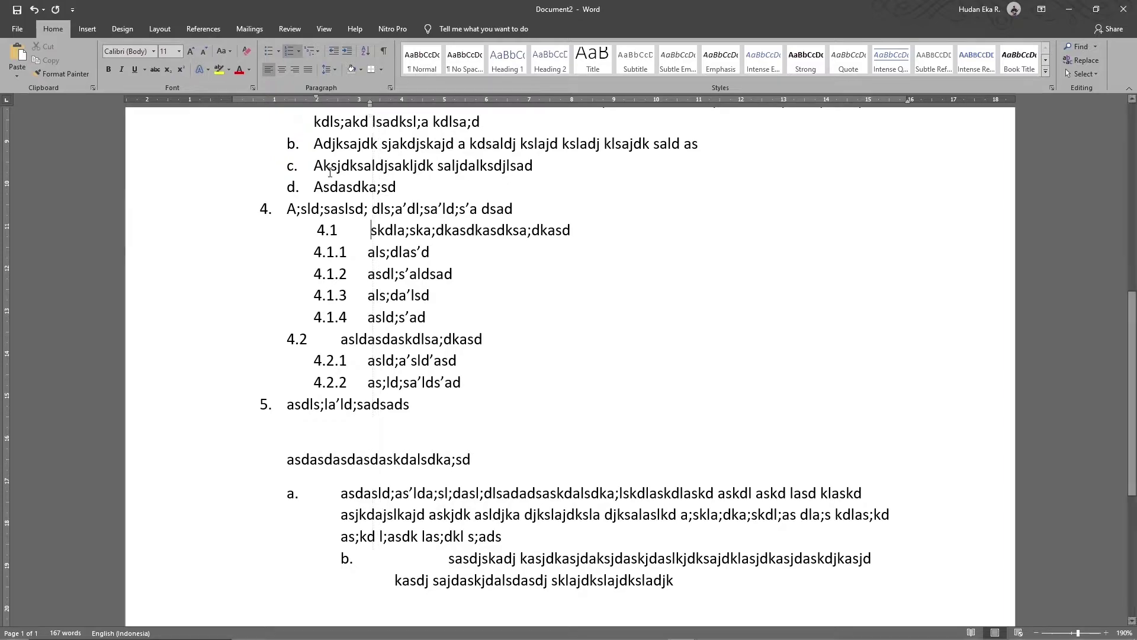
ctrl+scroll(314, 237, up, 5)
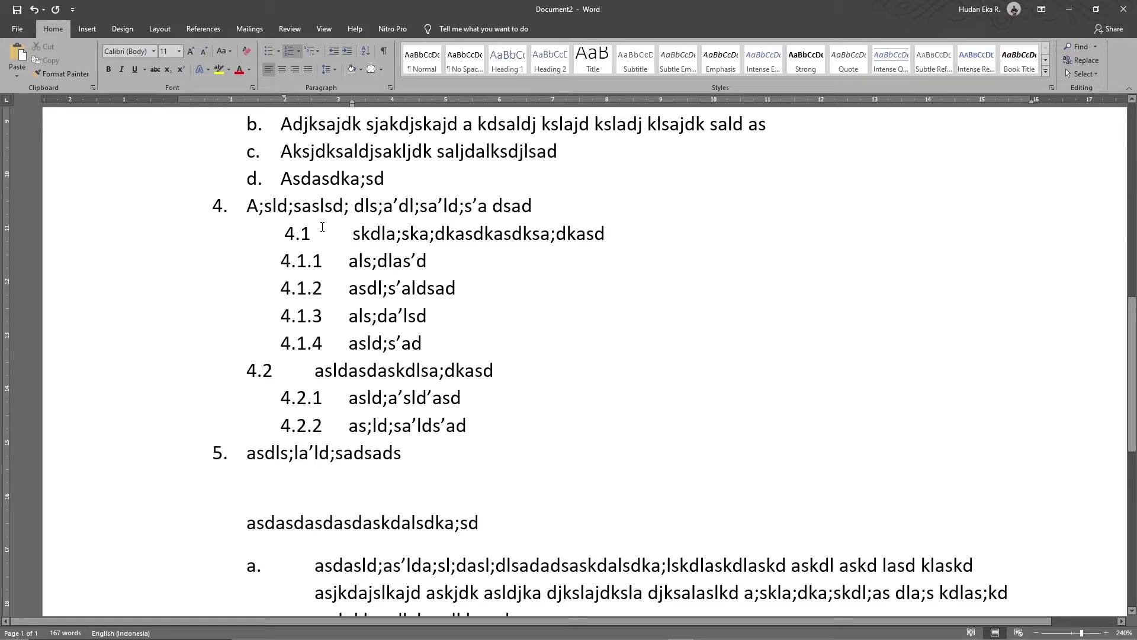
Return the 4.1 line to the 4.2 indent level with no hanging indent.
key(ctrl+z)
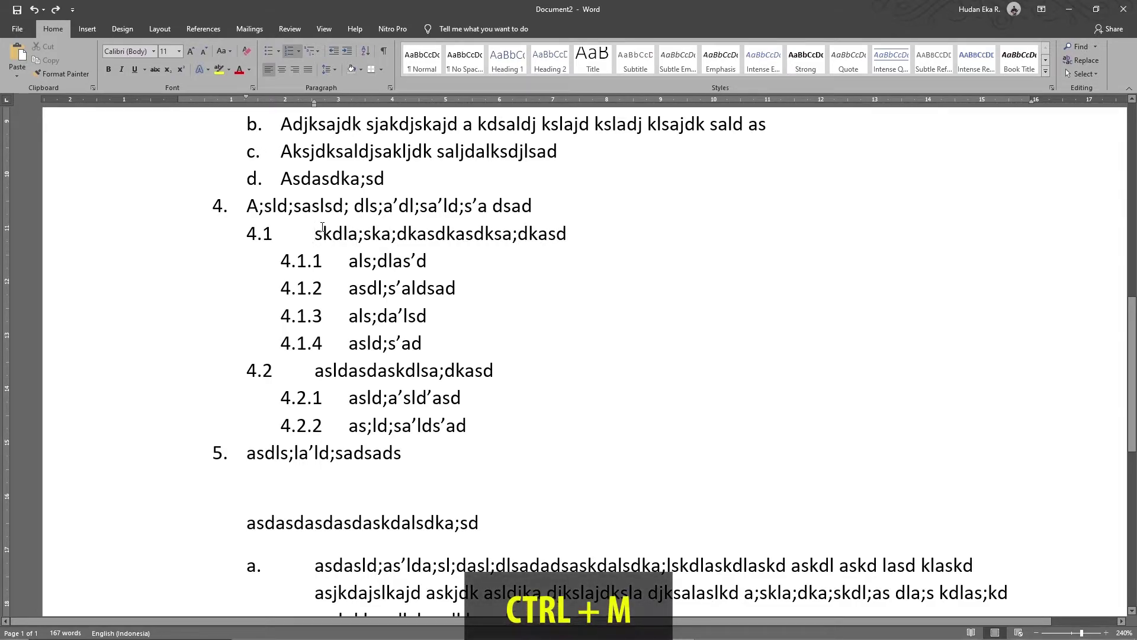
key(ctrl+m)
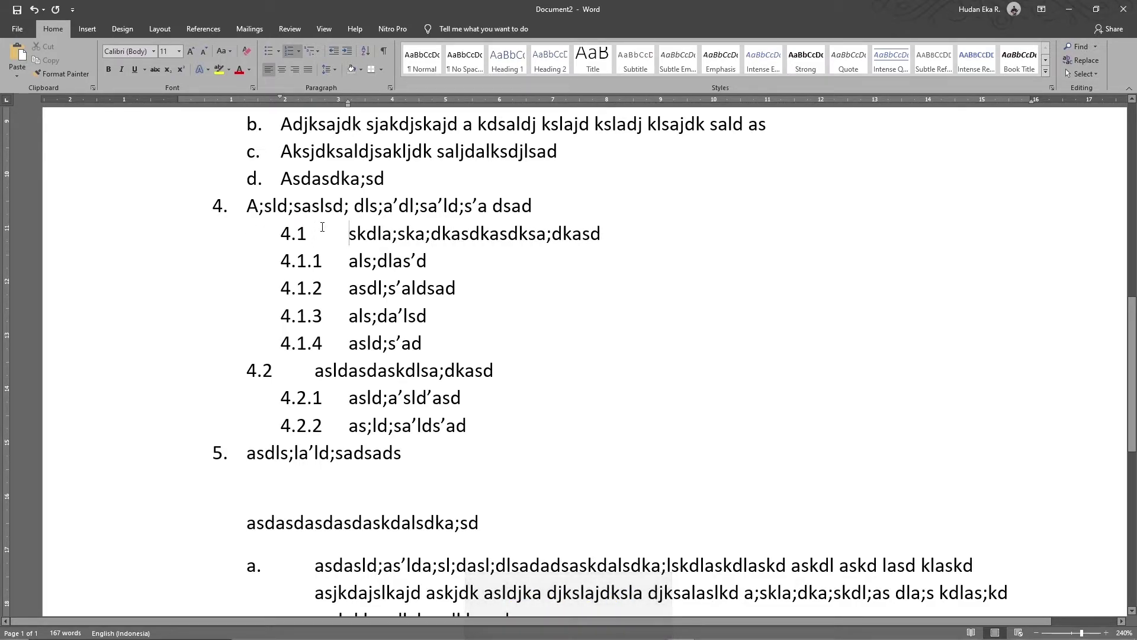
key(ctrl+shift+m)
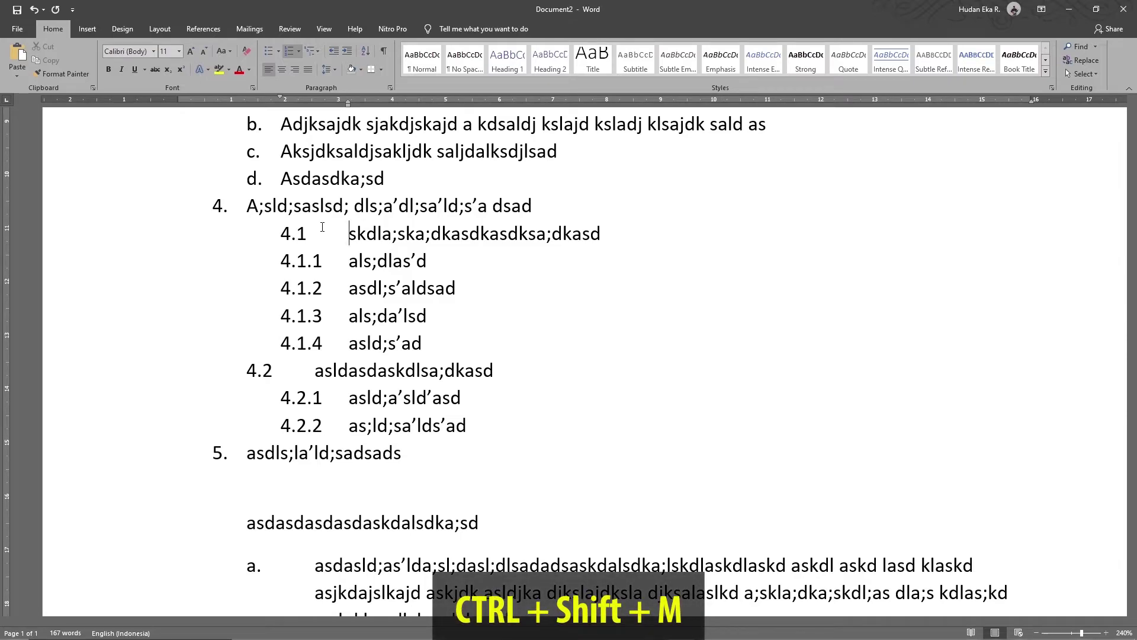
key(ctrl+shift+m)
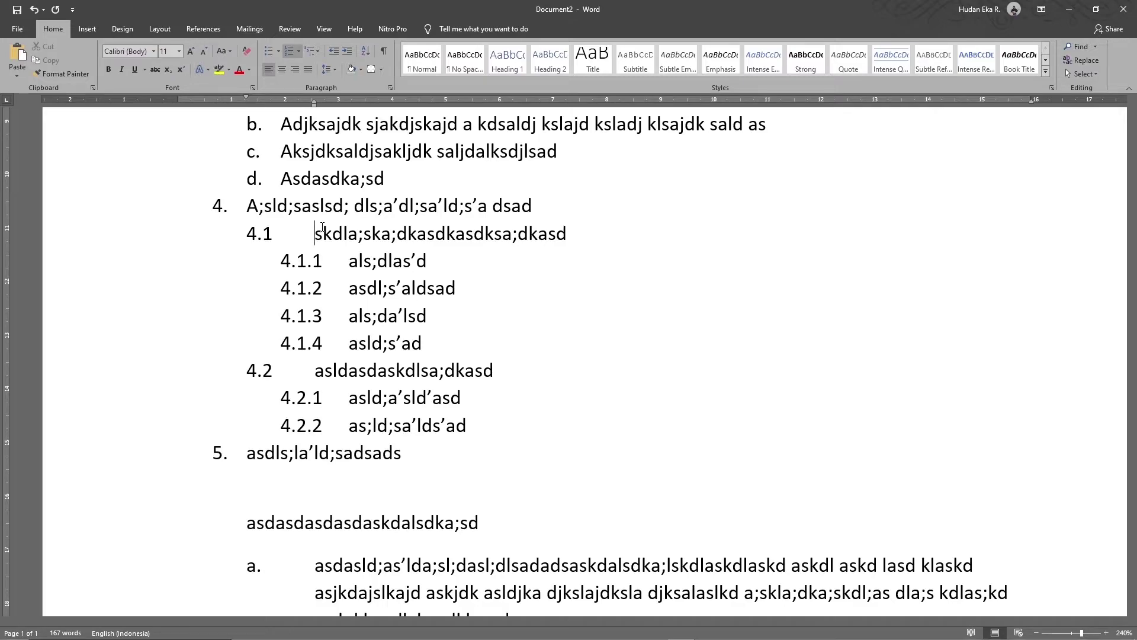
key(ctrl+t)
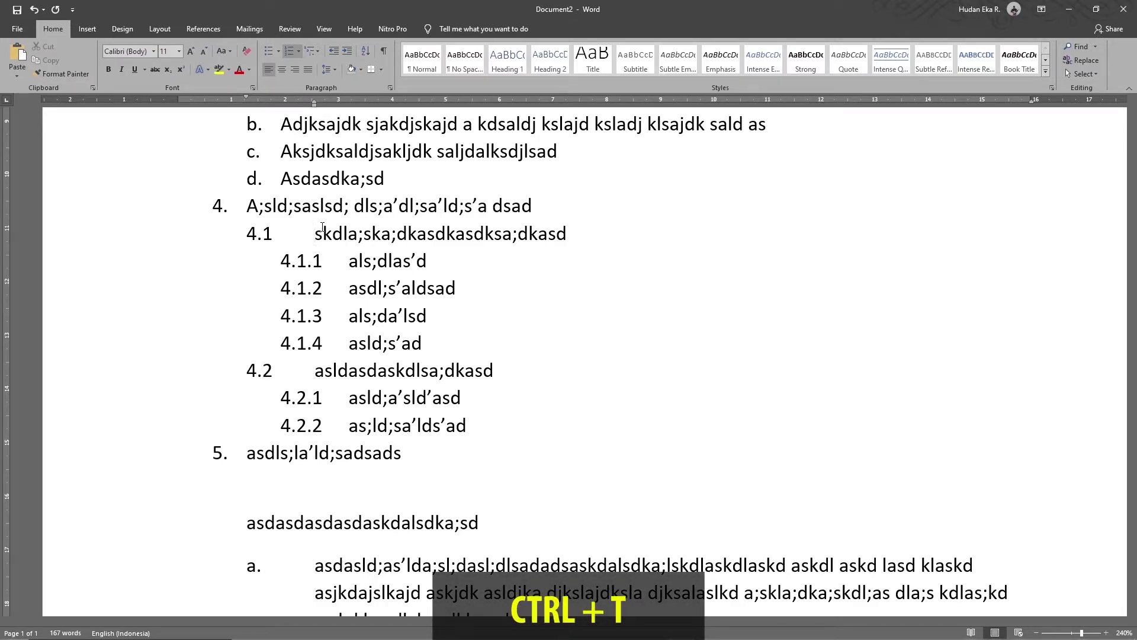
key(ctrl+shift+t)
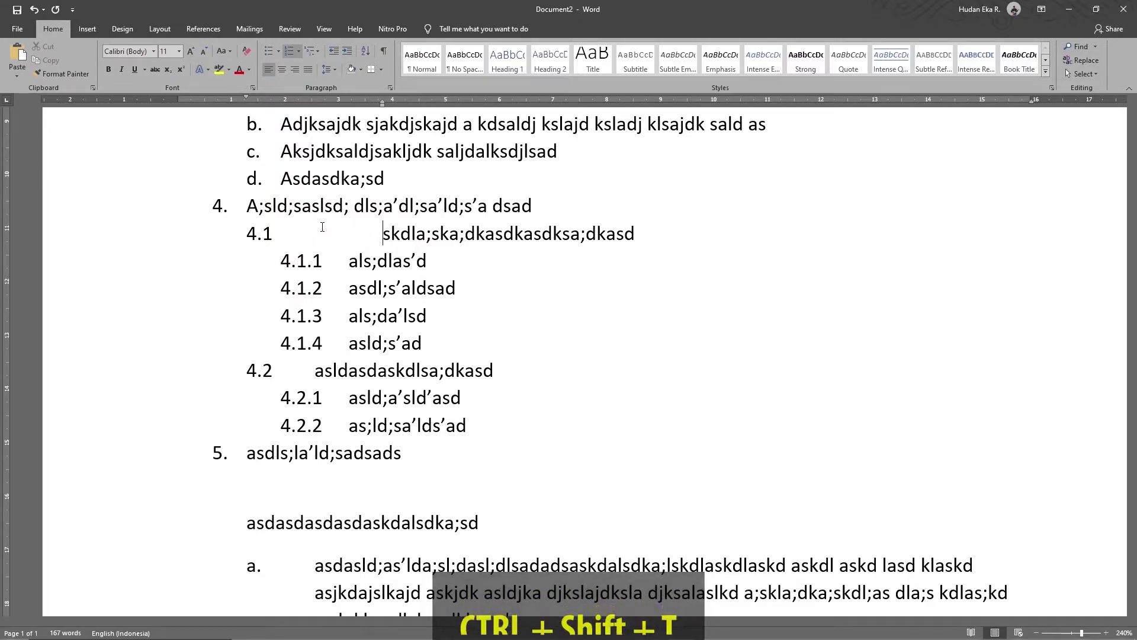
key(ctrl+t)
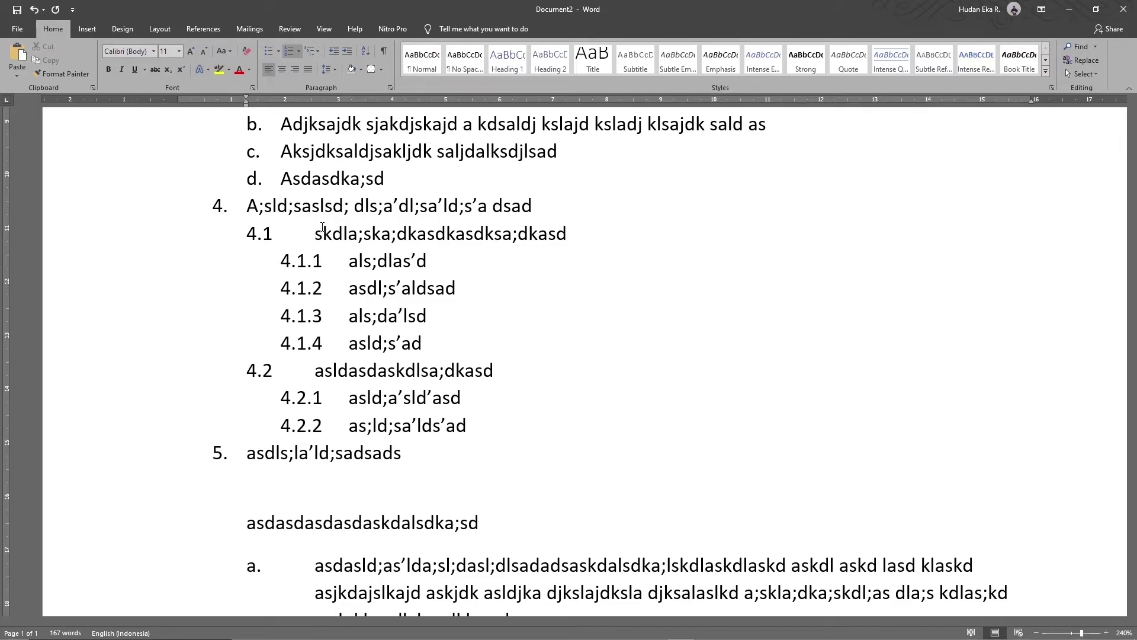
Insert a page break after the paragraph ending 'klsa;k d', giving an empty page 2.
scroll(323, 228, down, 1)
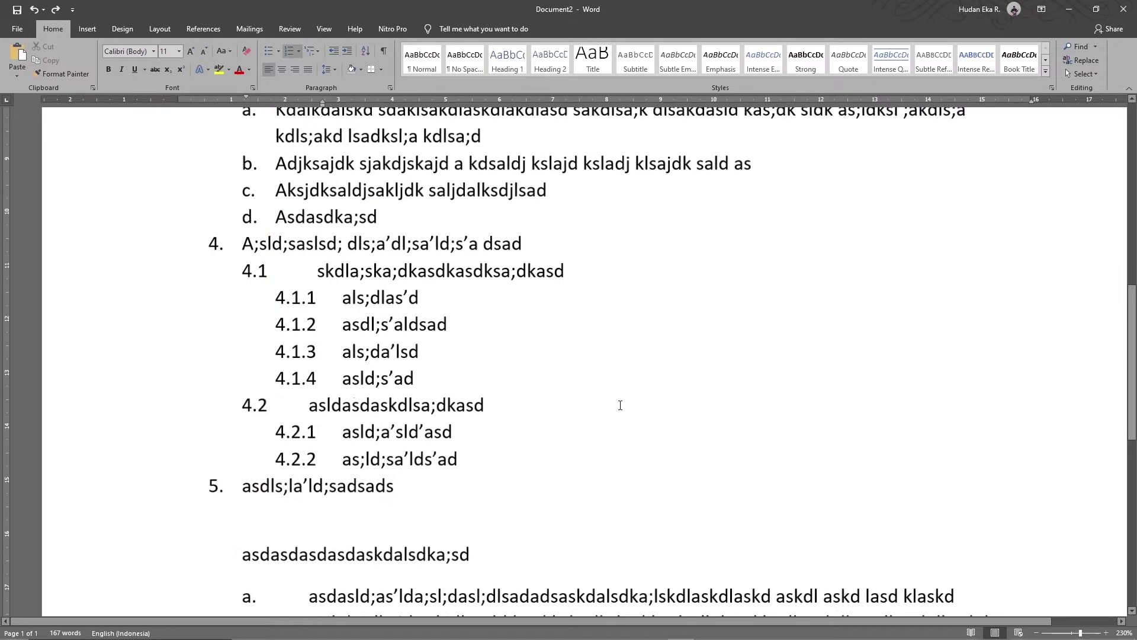
ctrl+scroll(617, 385, down, 5)
ctrl+scroll(616, 375, down, 4)
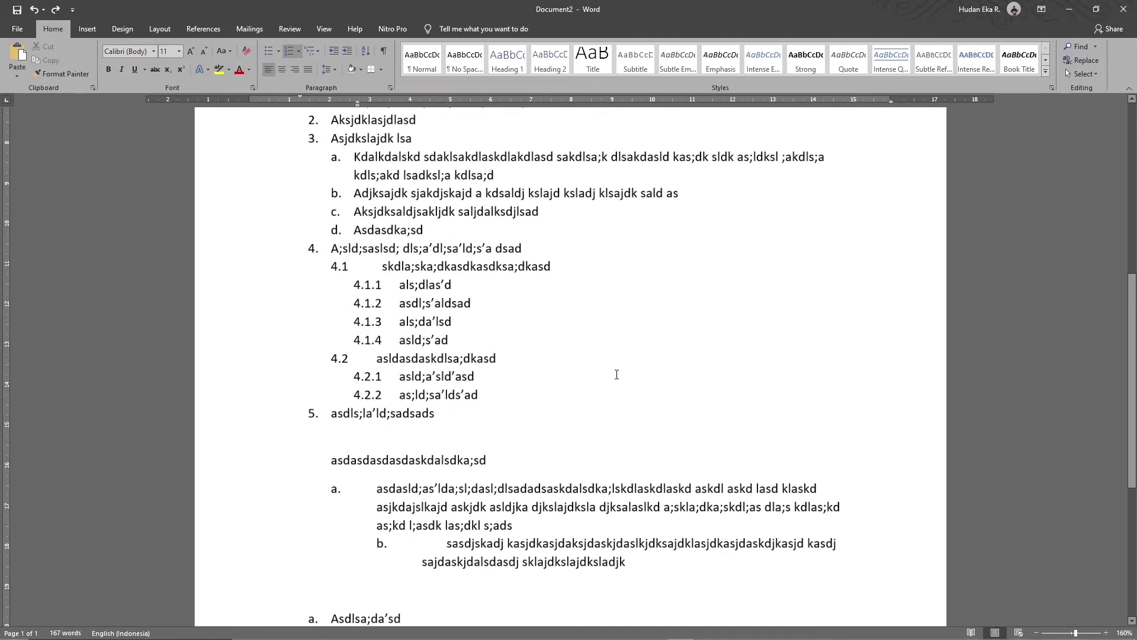
ctrl+scroll(617, 374, down, 1)
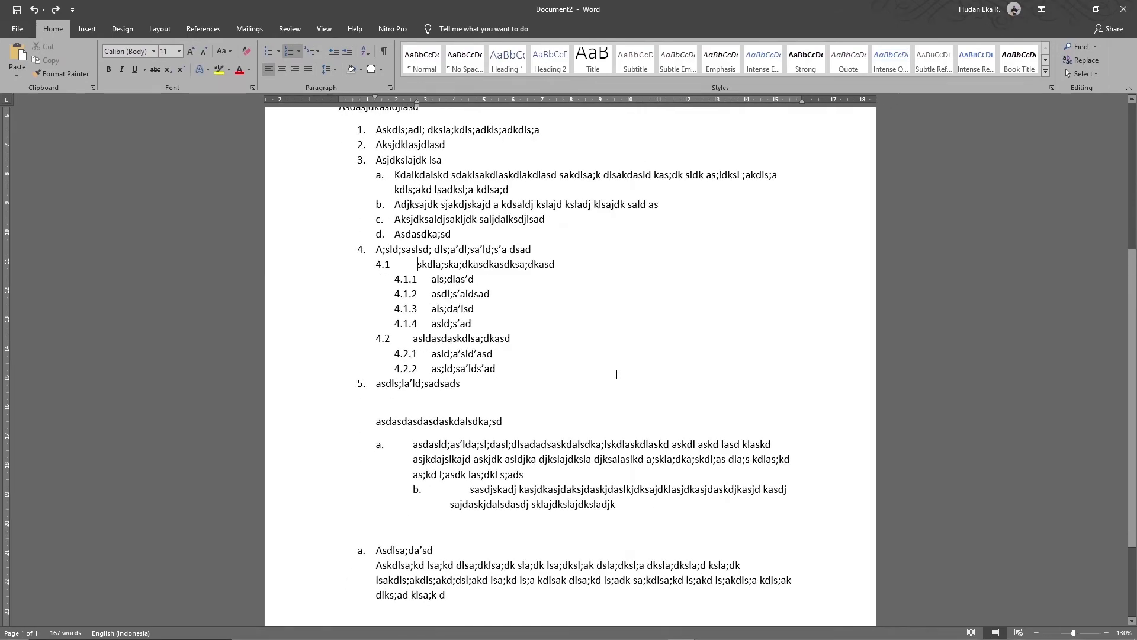
scroll(617, 375, up, 3)
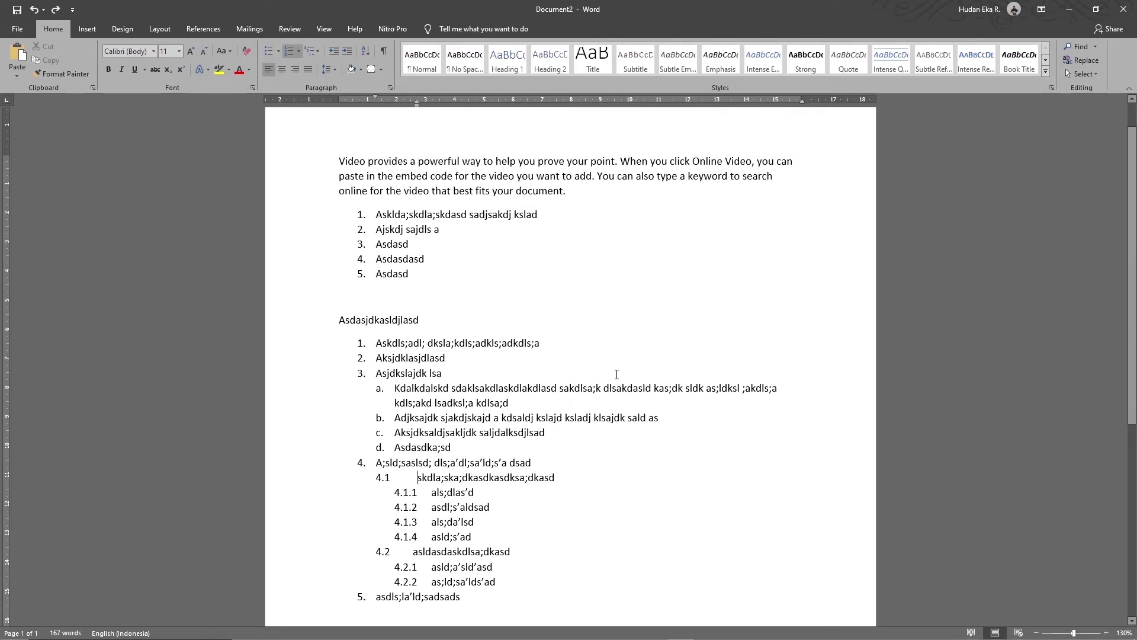
scroll(617, 374, down, 6)
scroll(592, 391, down, 3)
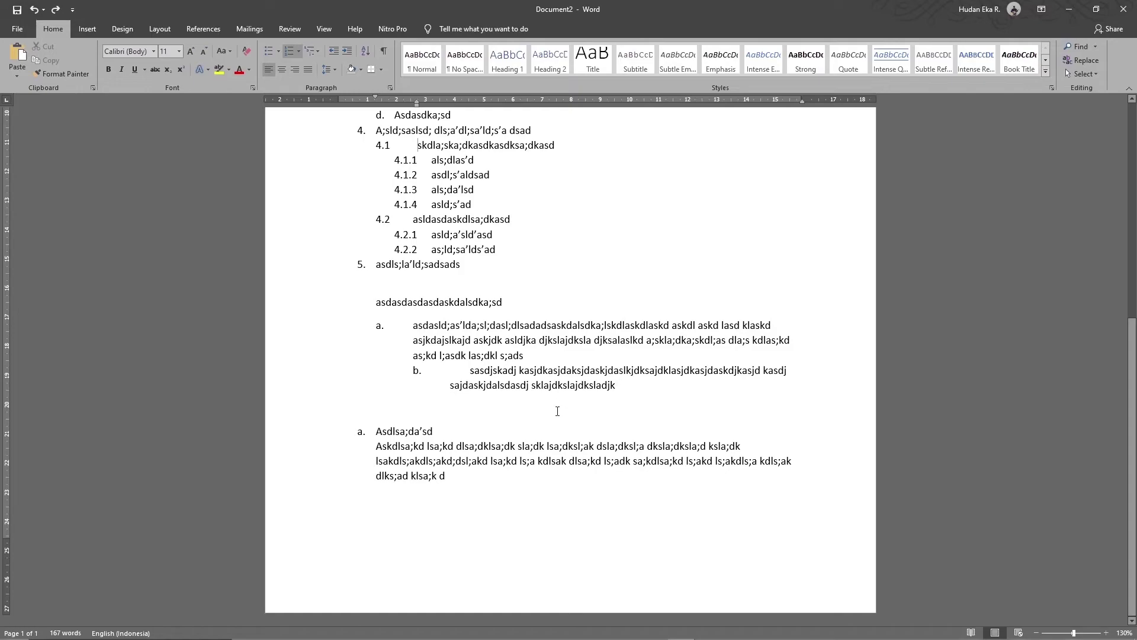
click(567, 471)
key(ctrl+Return)
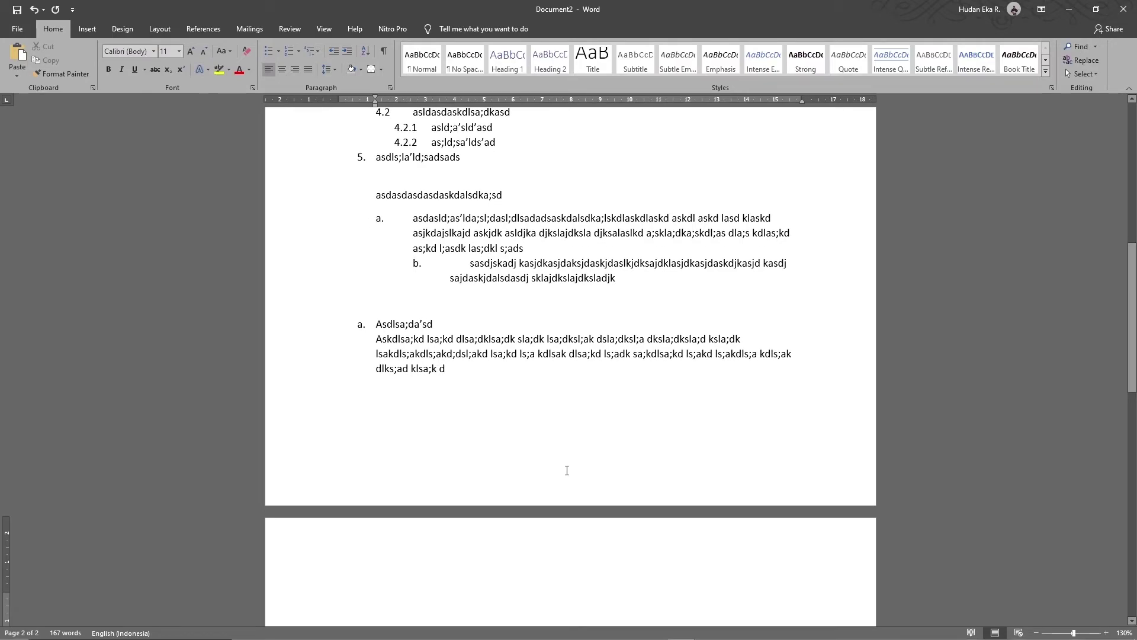
scroll(568, 473, down, 5)
scroll(567, 472, down, 7)
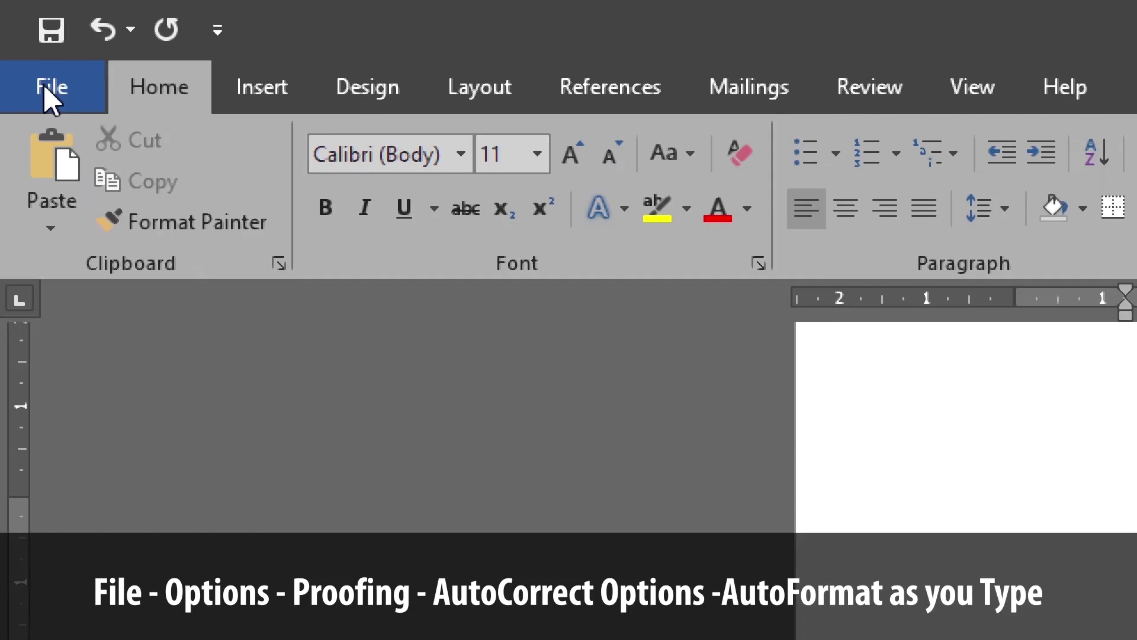
Uncheck Automatic numbered lists in Proofing's AutoCorrect Options and confirm both dialogs.
click(25, 44)
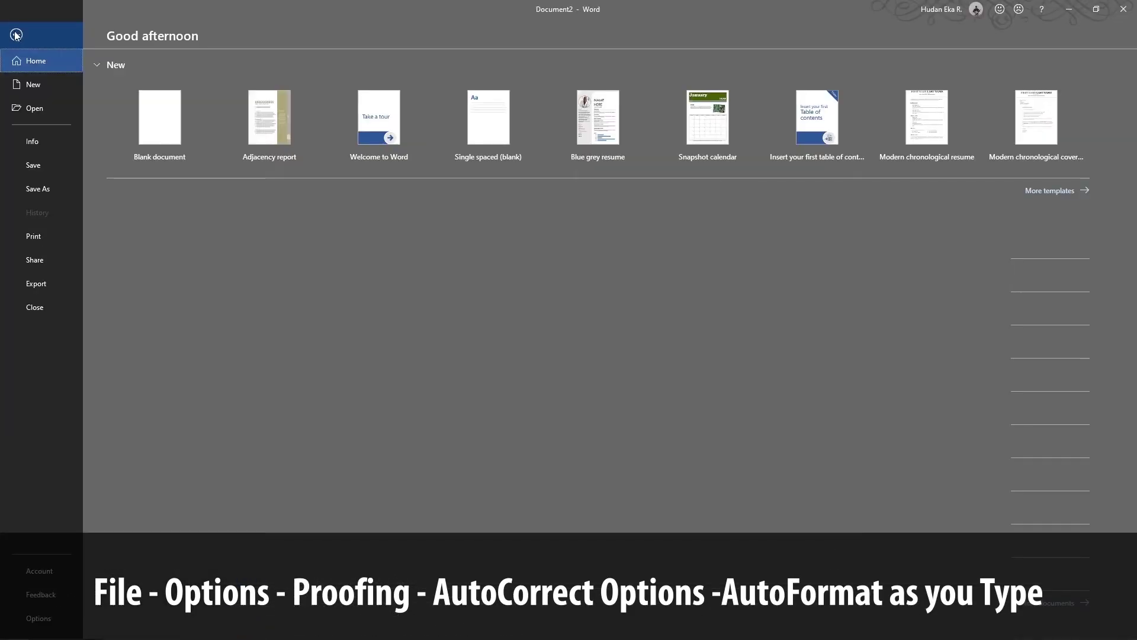
click(40, 626)
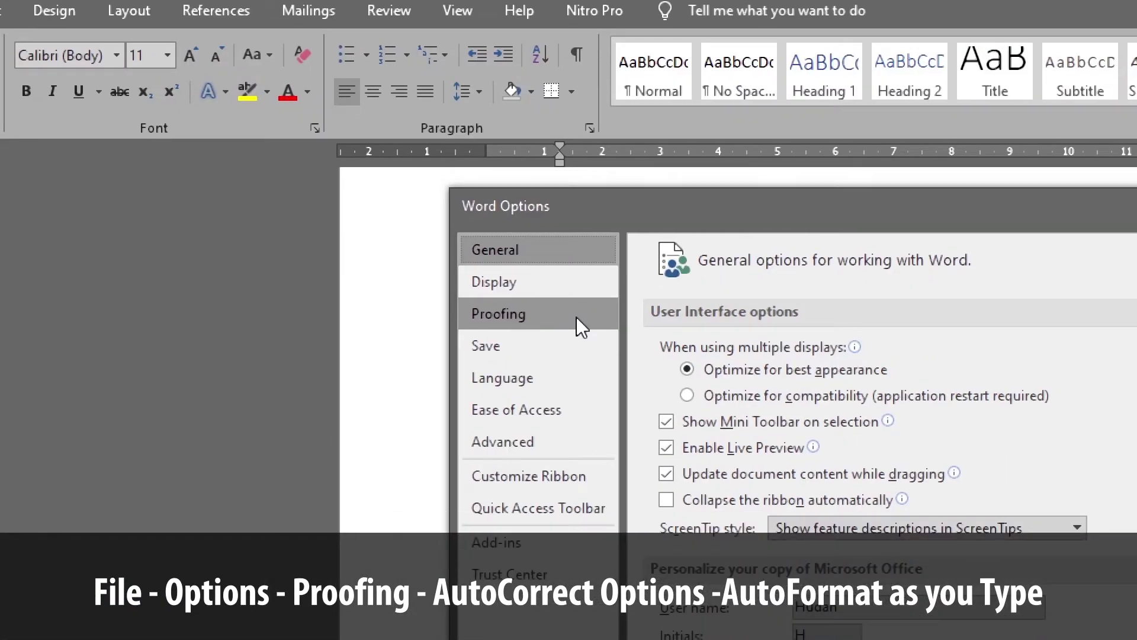
click(577, 317)
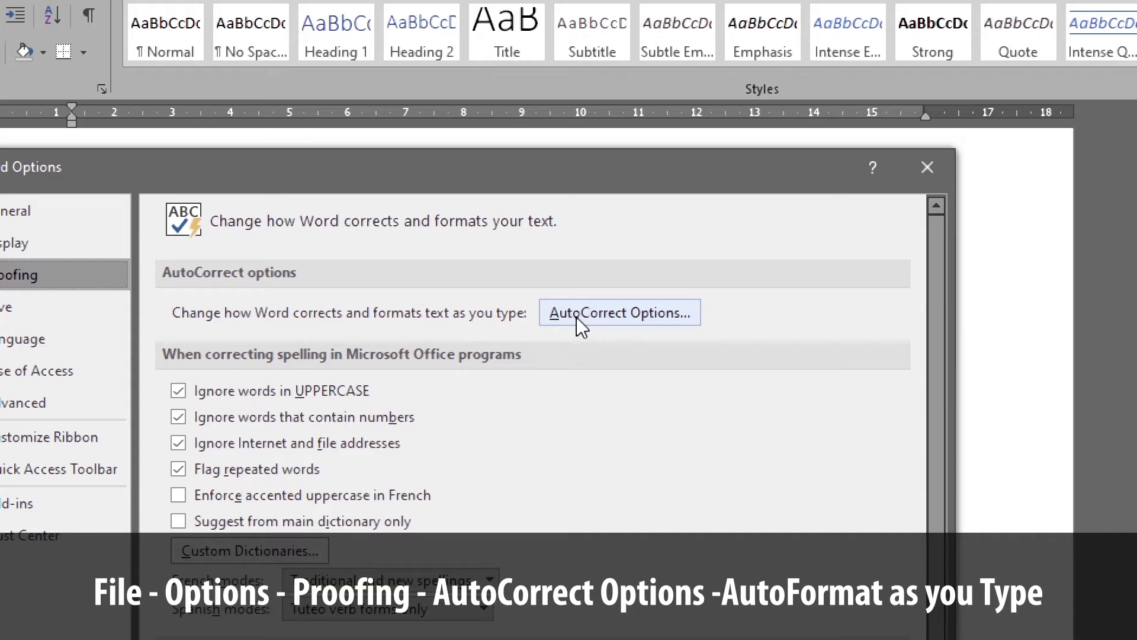
click(577, 318)
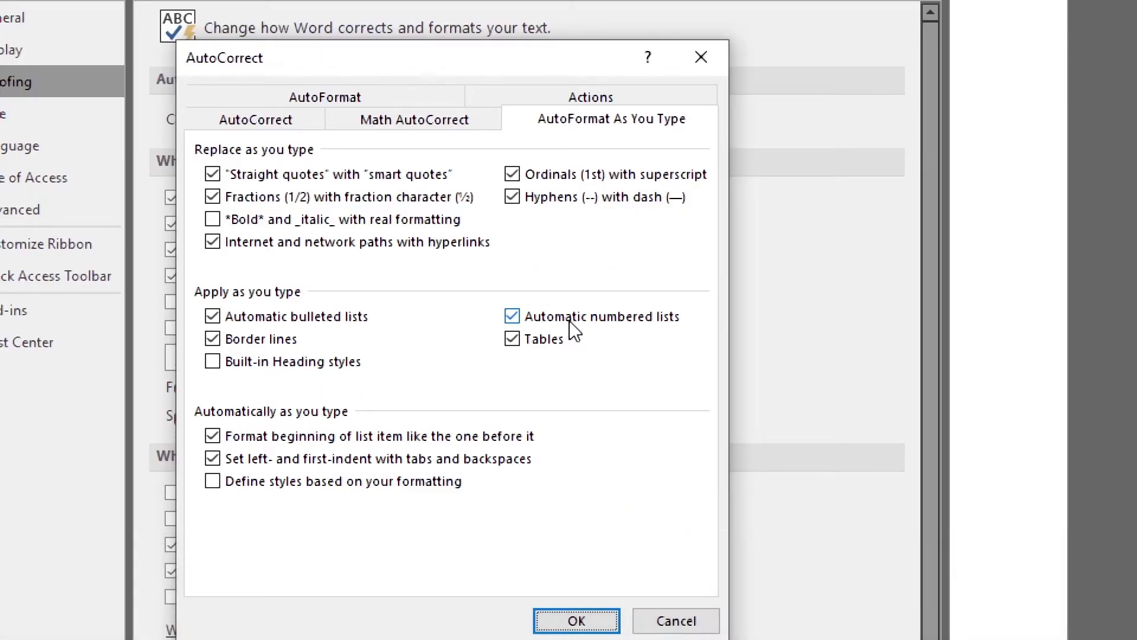
click(574, 320)
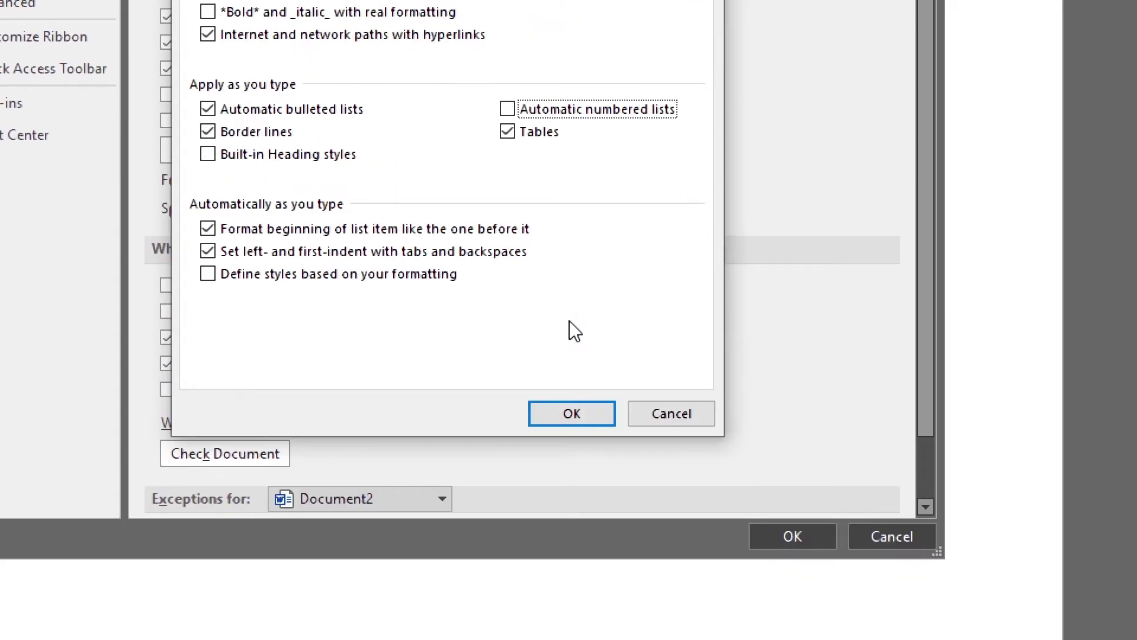
click(572, 413)
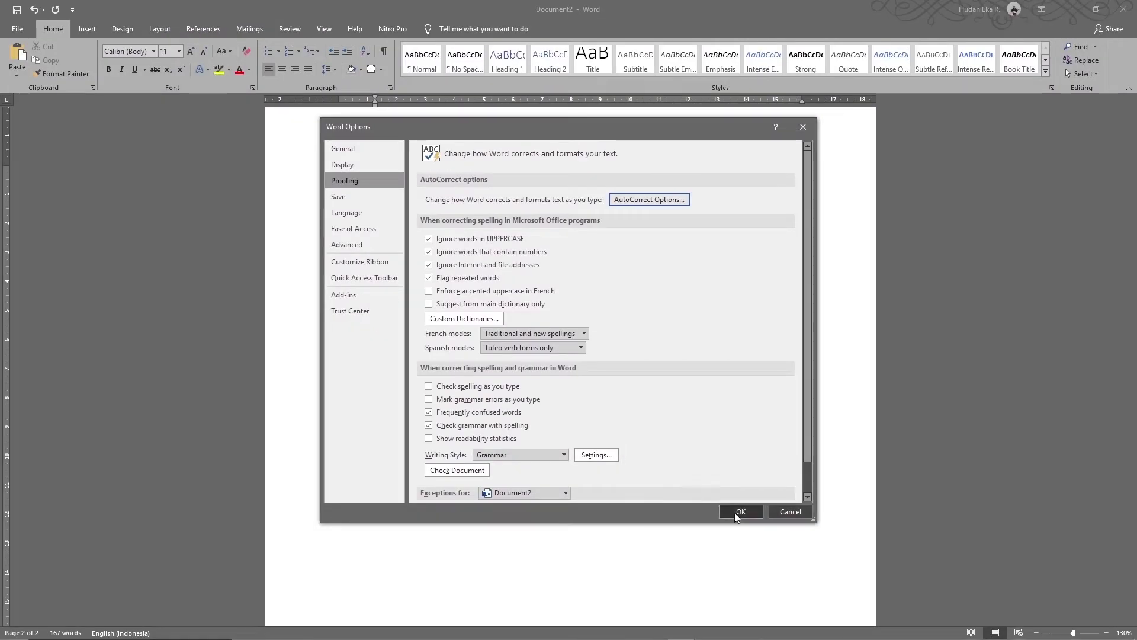
click(734, 513)
scroll(580, 276, up, 2)
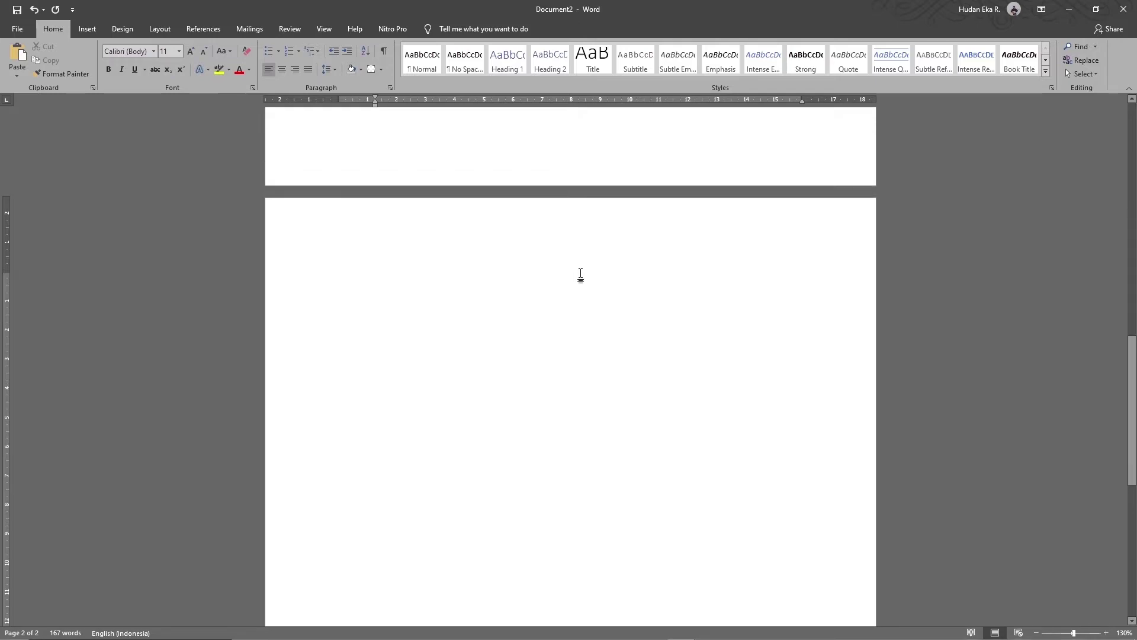
Type list item 1 on page 2 with a hanging indent aligning its wrapped line.
key(BackSpace)
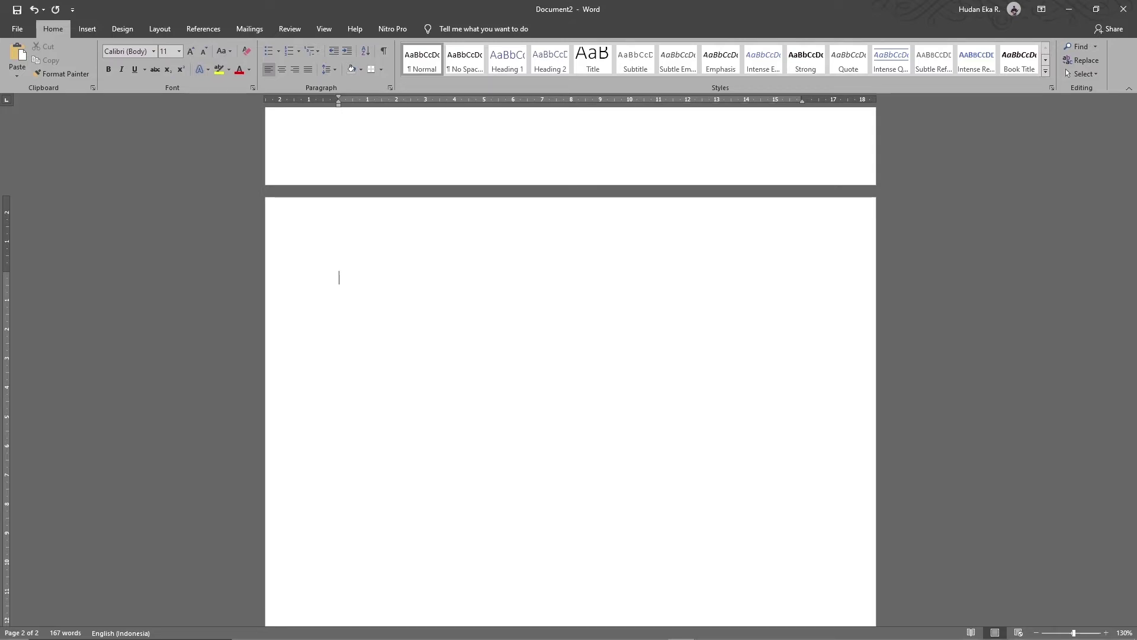
text(1.)
text(askdlas)
text(kdlsa;kdsalkd slkadlksa ldksa)
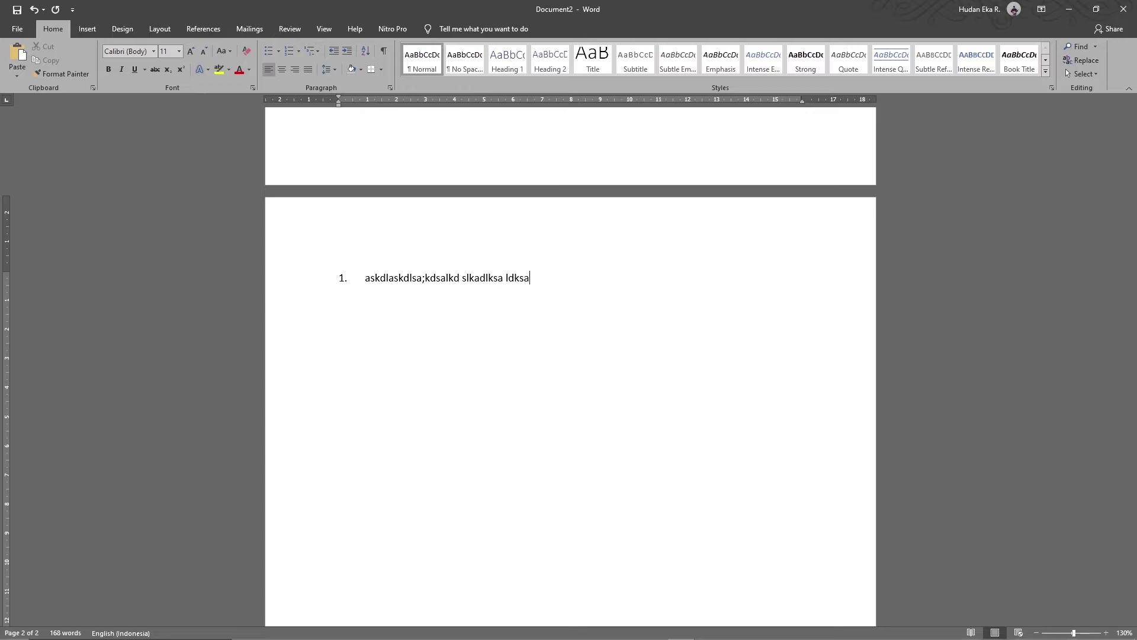
text(dklsa;dk sladk saldklsa;kdslakd)
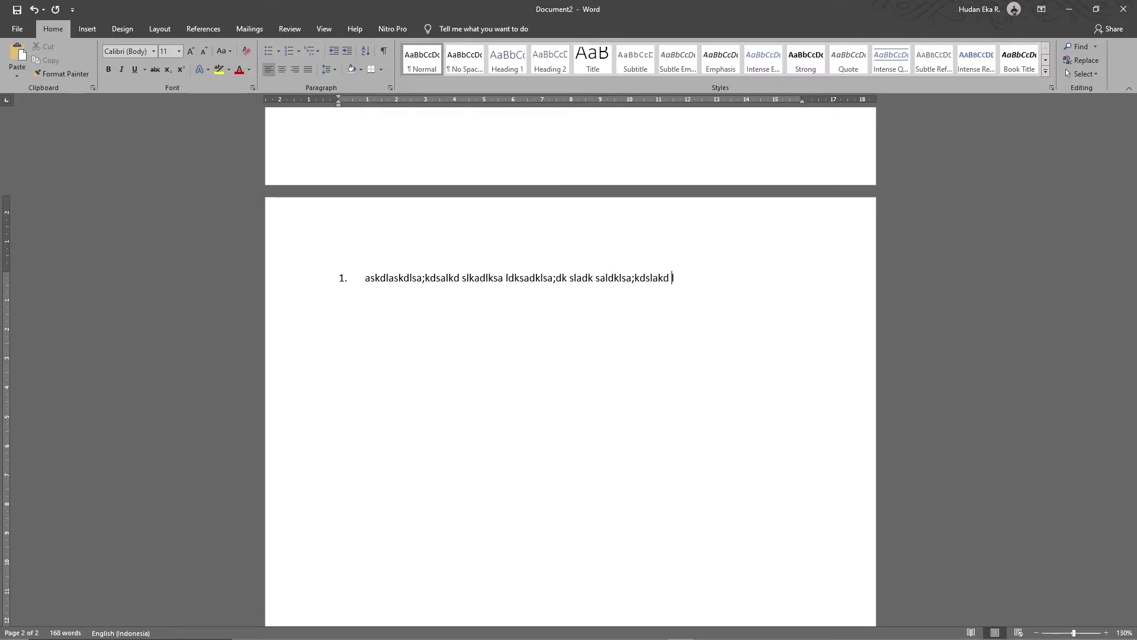
text( lsakdlsa ;kdlsakd dlsadkls;akd)
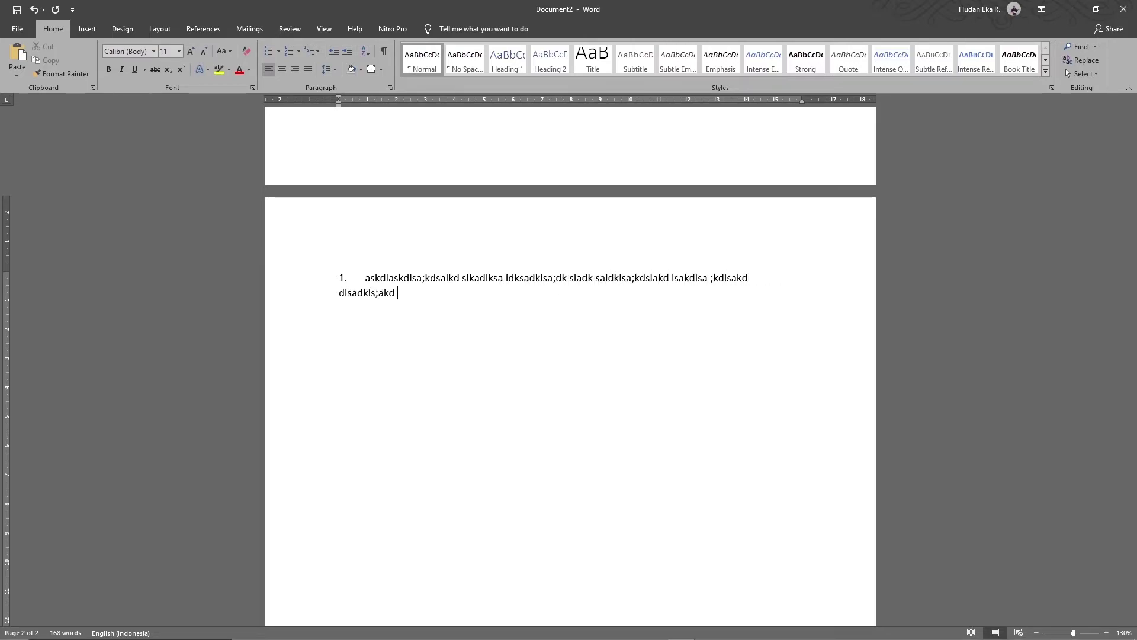
text( slakdls;a kdsla;k dlsa;d)
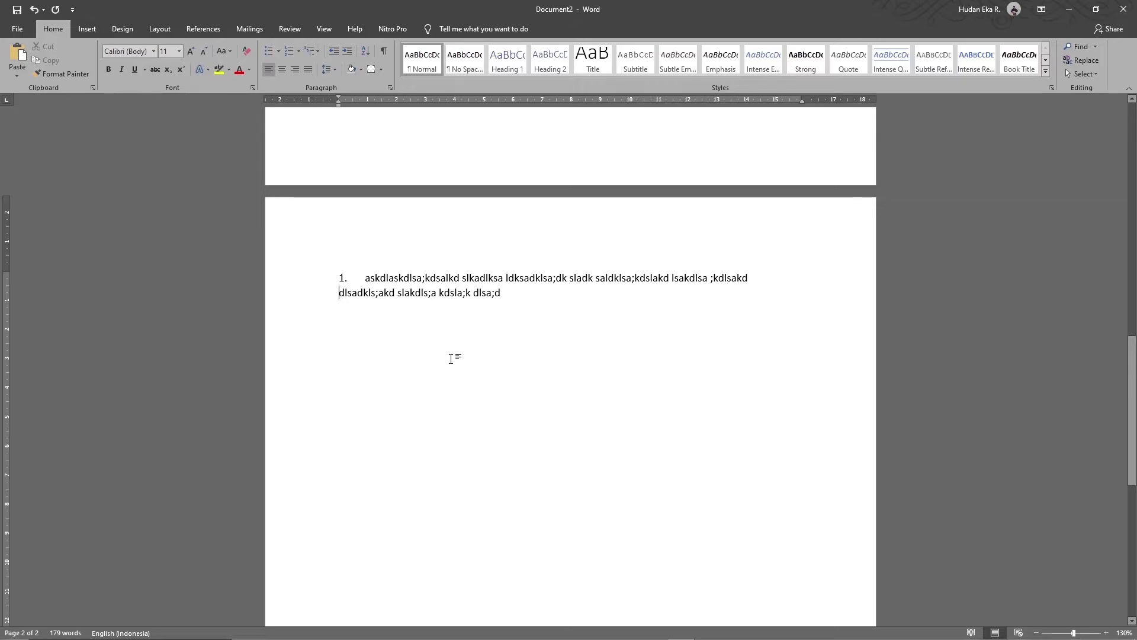
key(ctrl+t)
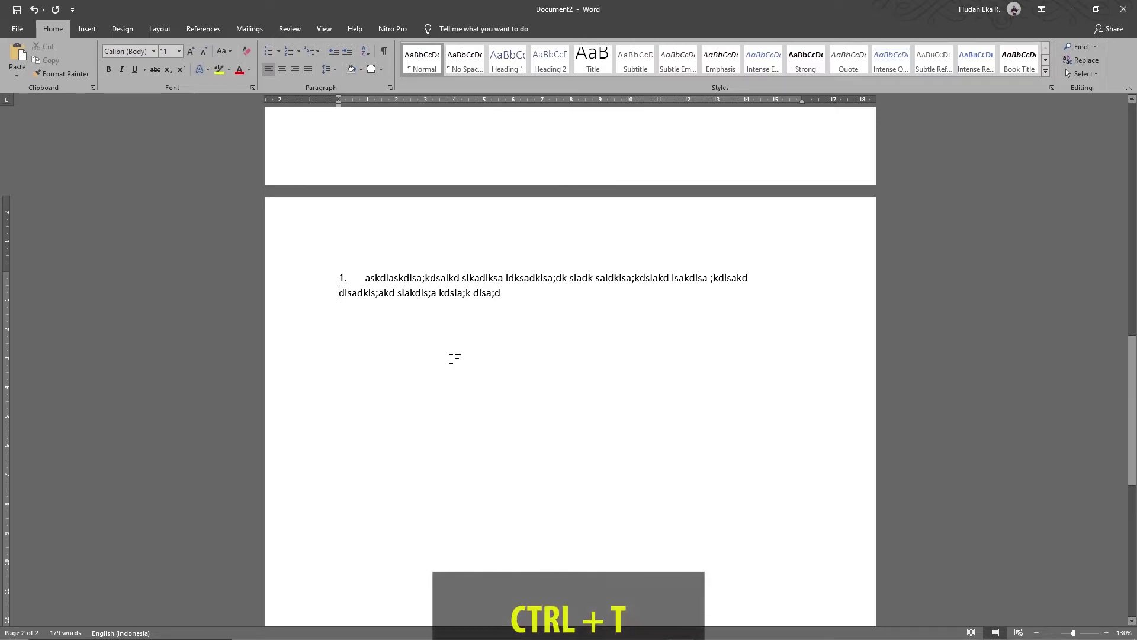
key(ctrl+t)
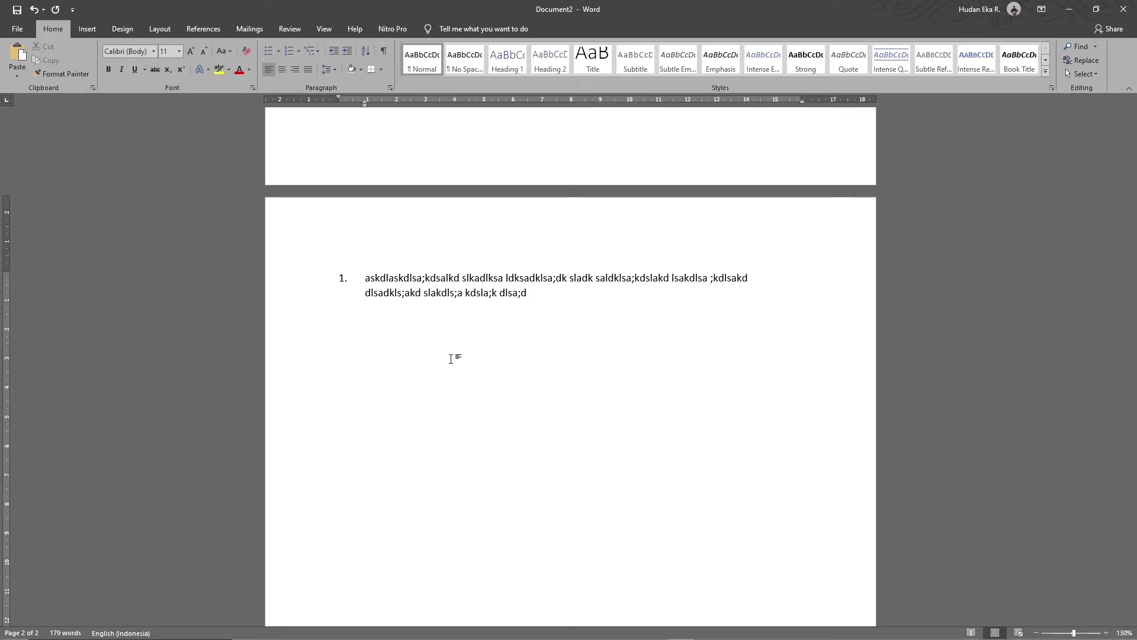
Add list item 2, then a line starting 'a.alskdlas;kdlaskdlsa;dksal;dklsa;d'.
key(Return)
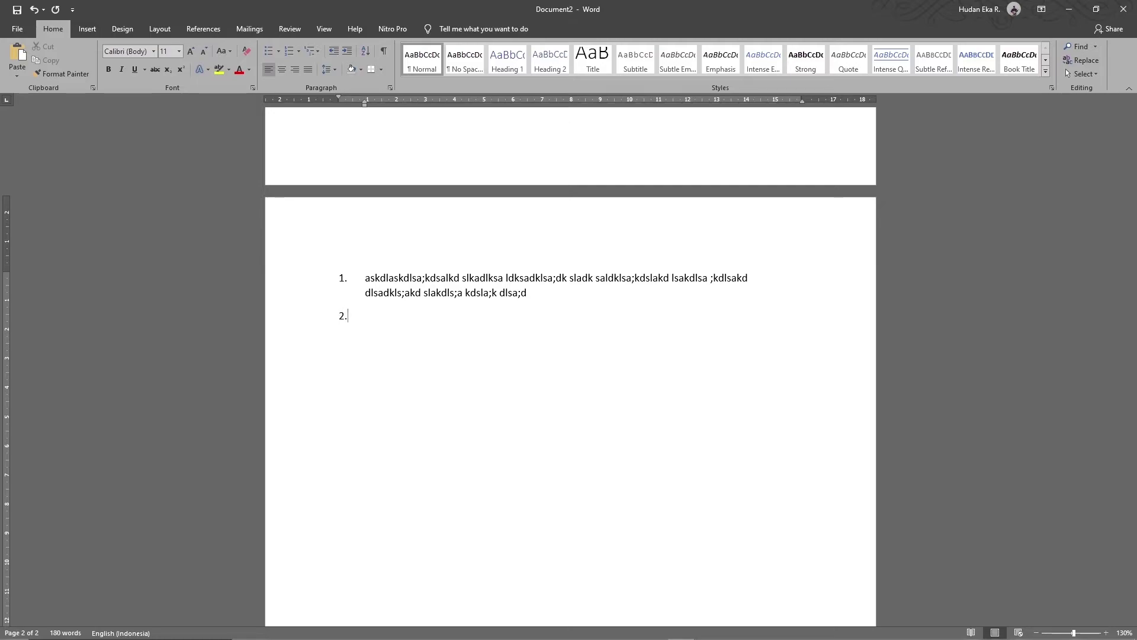
text(asklkdlas)
text(kdasldksal kdlsakd laskd laskdsa dls)
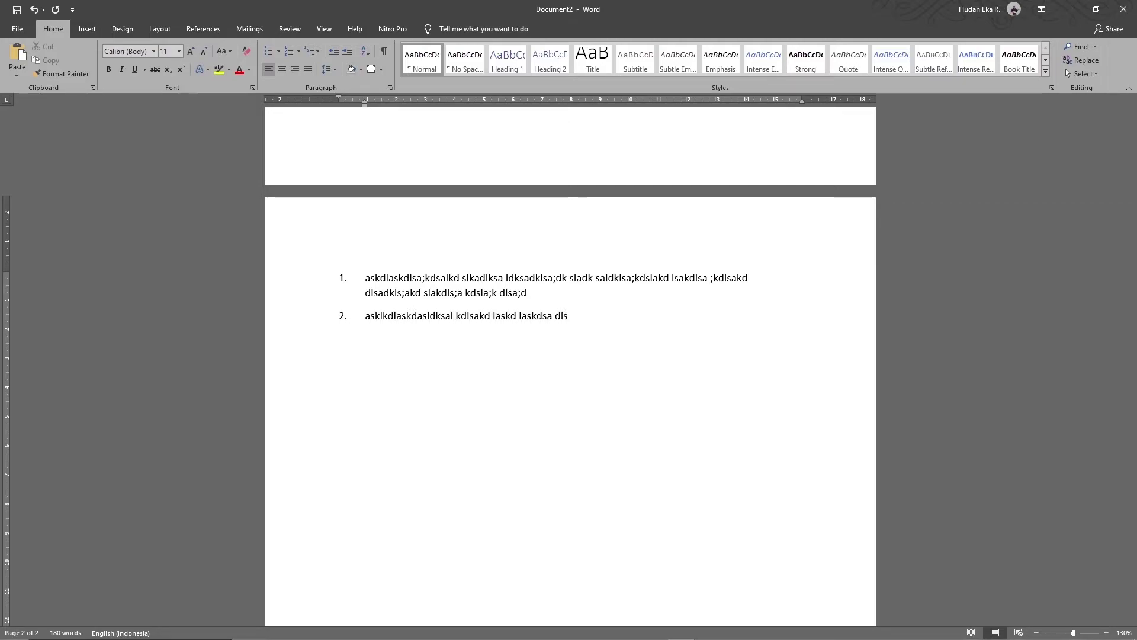
text(akdas;d skdas ndsakdnksandasnl)
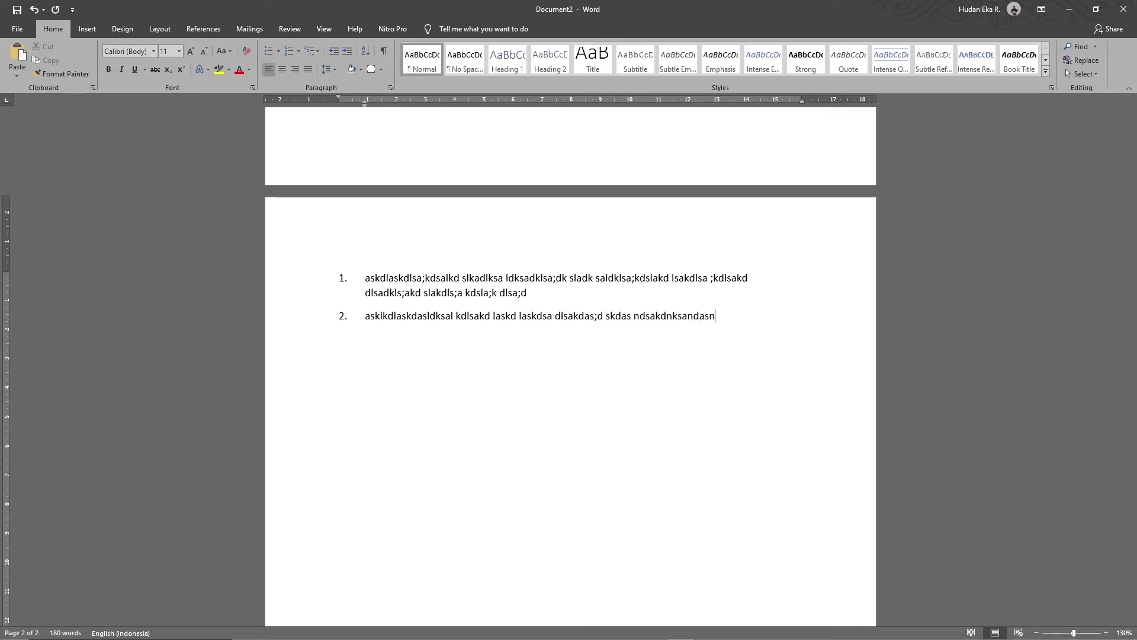
text(dnsal dndk sandklsa d)
text( dskand klsa)
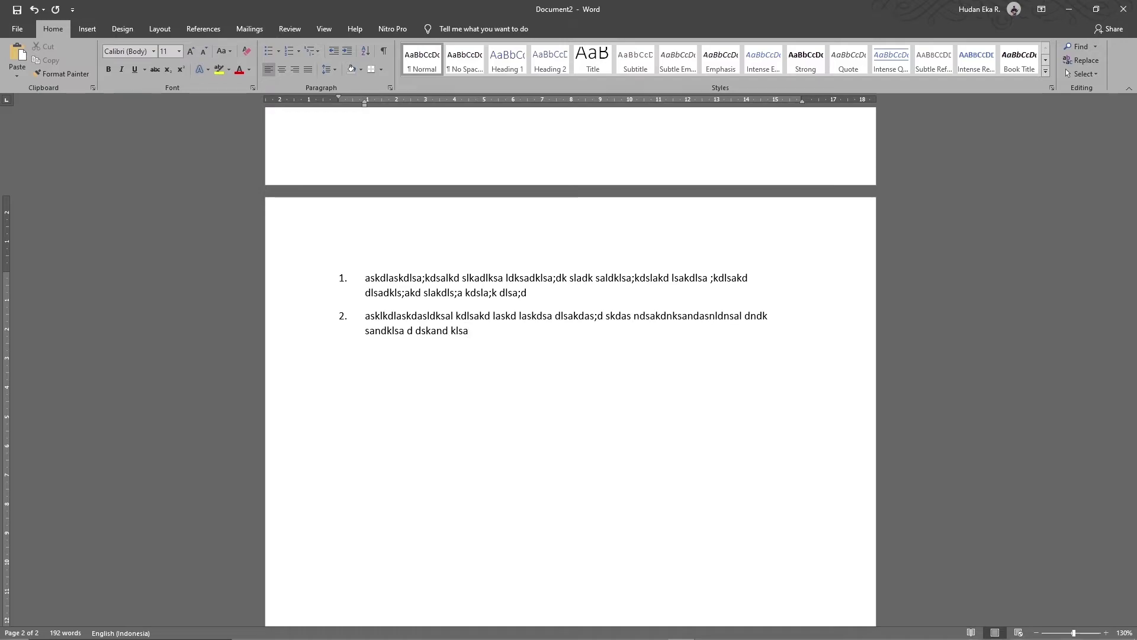
key(Return)
key(Return)
text(a.)
text(alskdlas;)
text(kdlaskdlsa;dksal;dklsa;d)
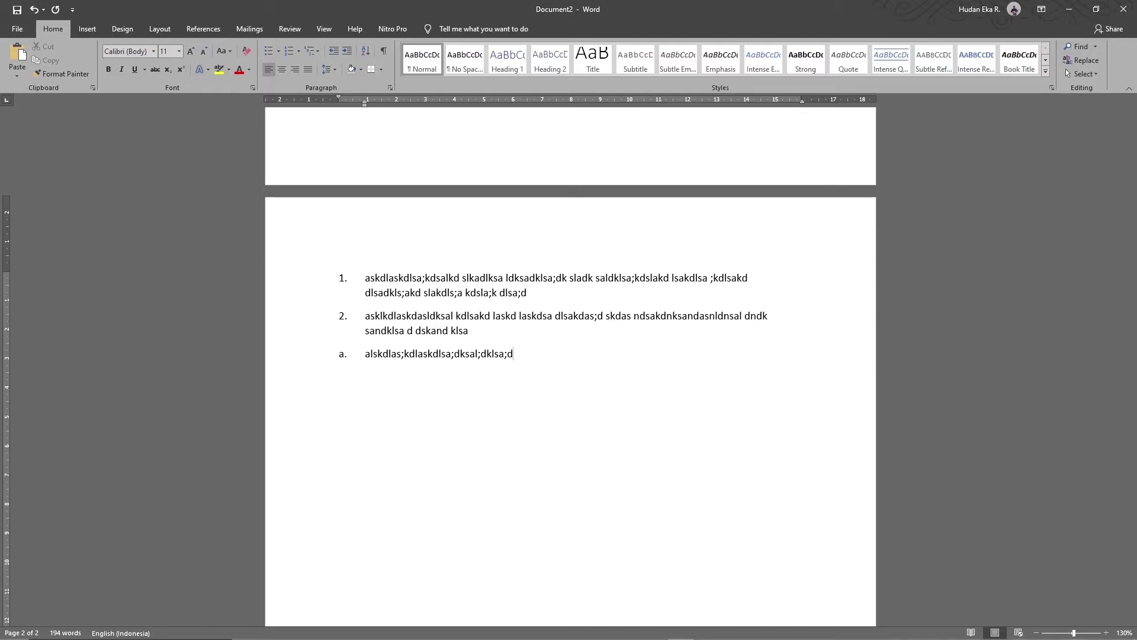
Indent lettered item a. under item 2 with Ctrl+M and type its sample text.
key(ctrl+m)
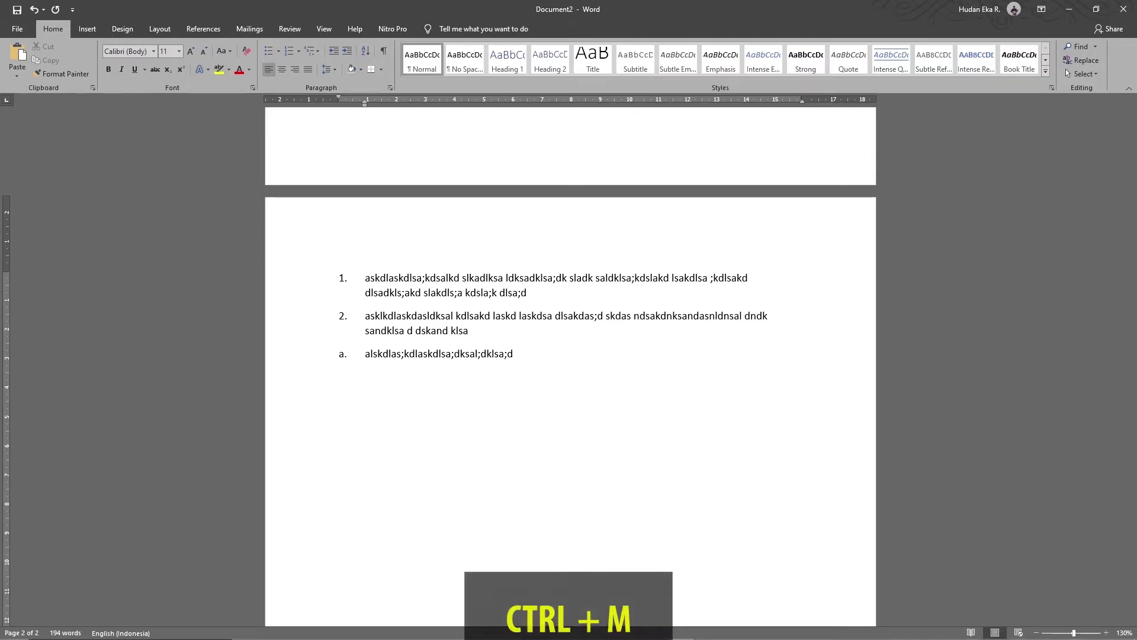
key(ctrl+m)
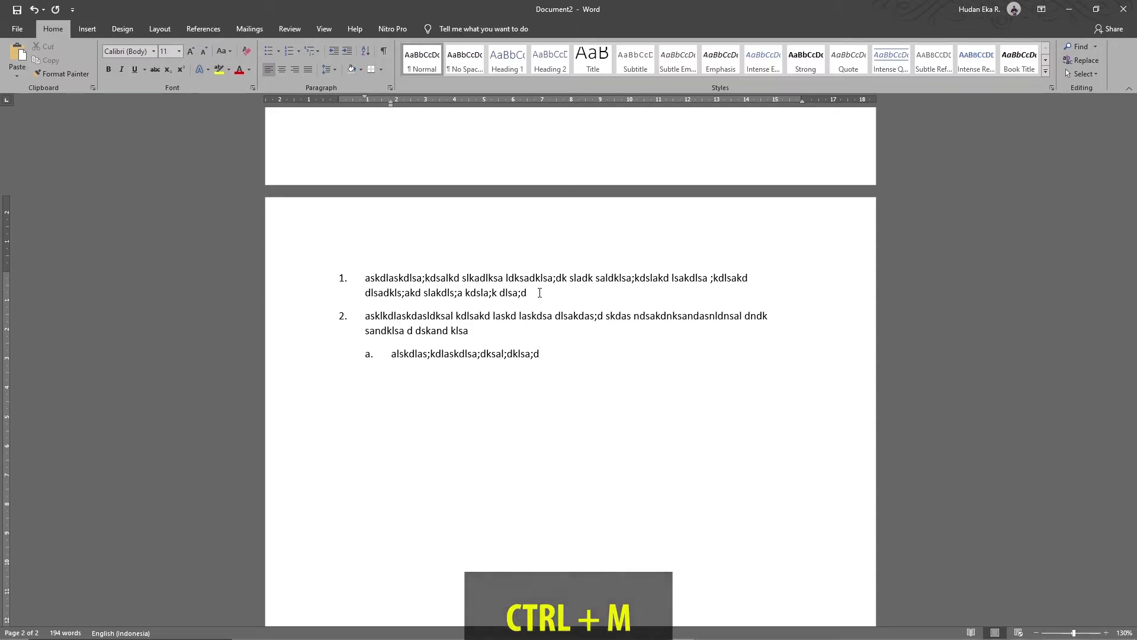
text(kdsladkls;akd)
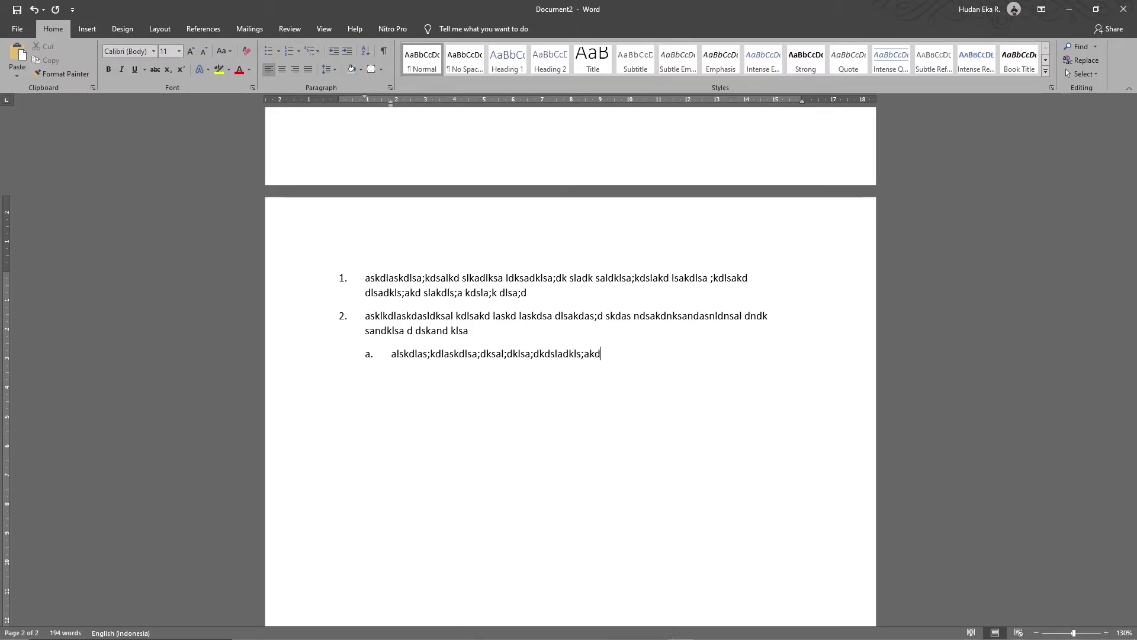
text(lsakdlaskdl ksaldksal;kdsal dska)
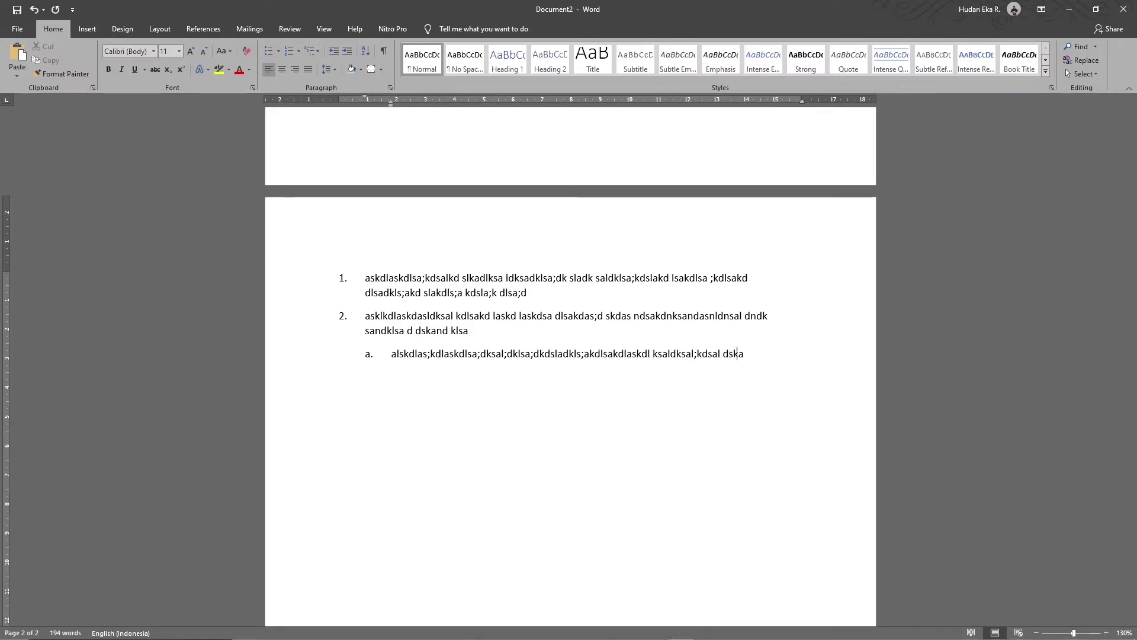
text(jdklasjdlas jdksladjksla dksal)
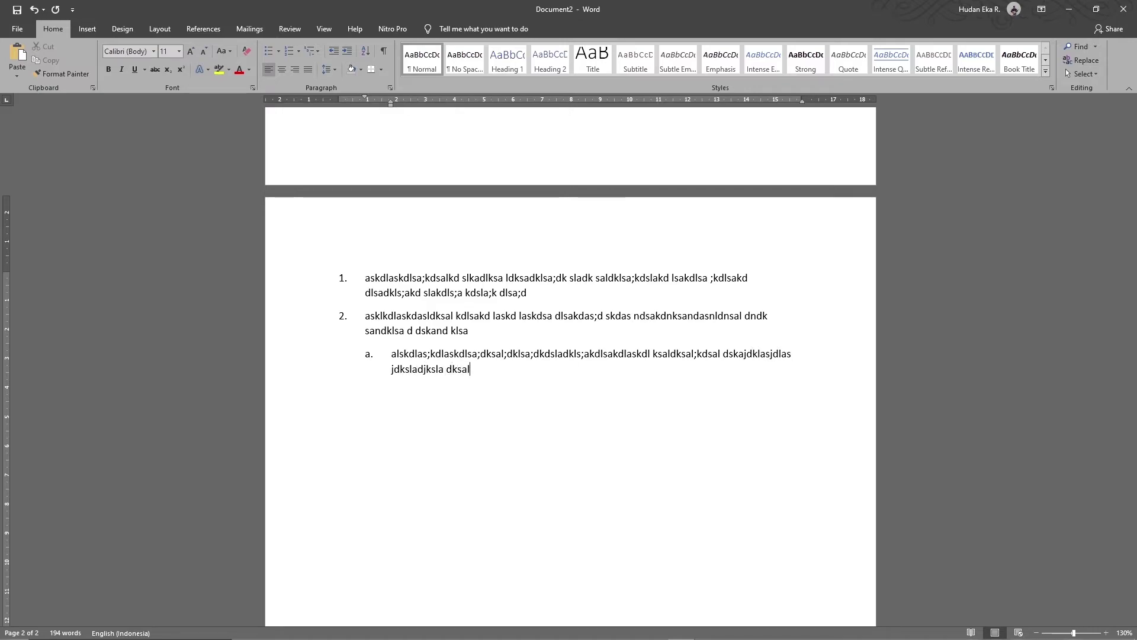
text(jd klsajdkslajd klsa)
Add sub-item b. with sample text, then begin top-level item 3.
key(ctrl+z)
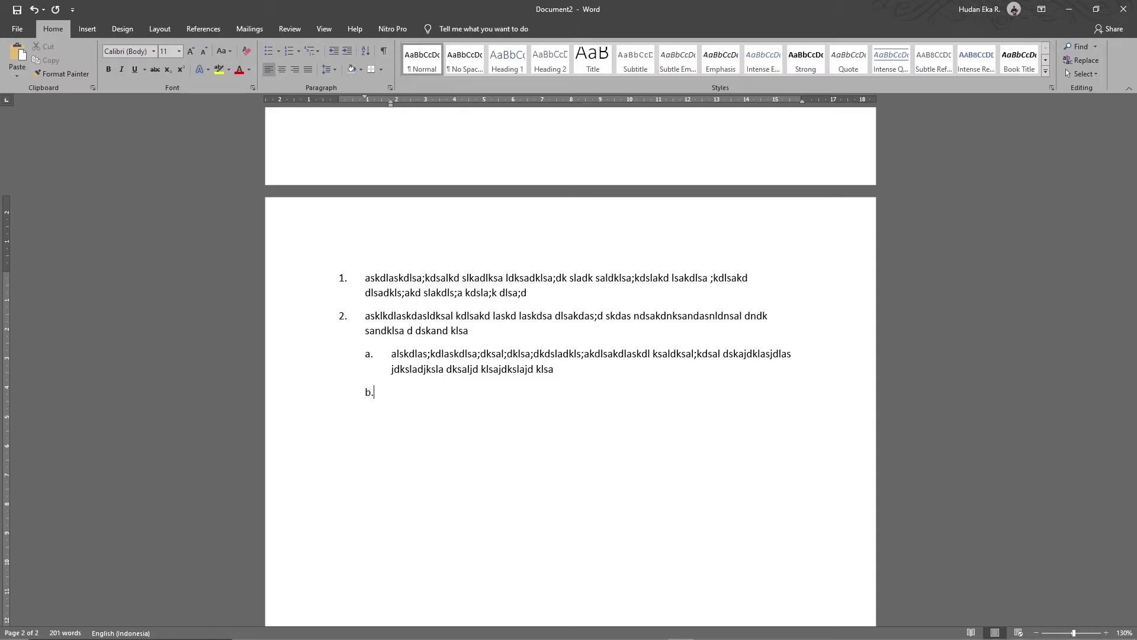
text(askjdksajdksajdskal)
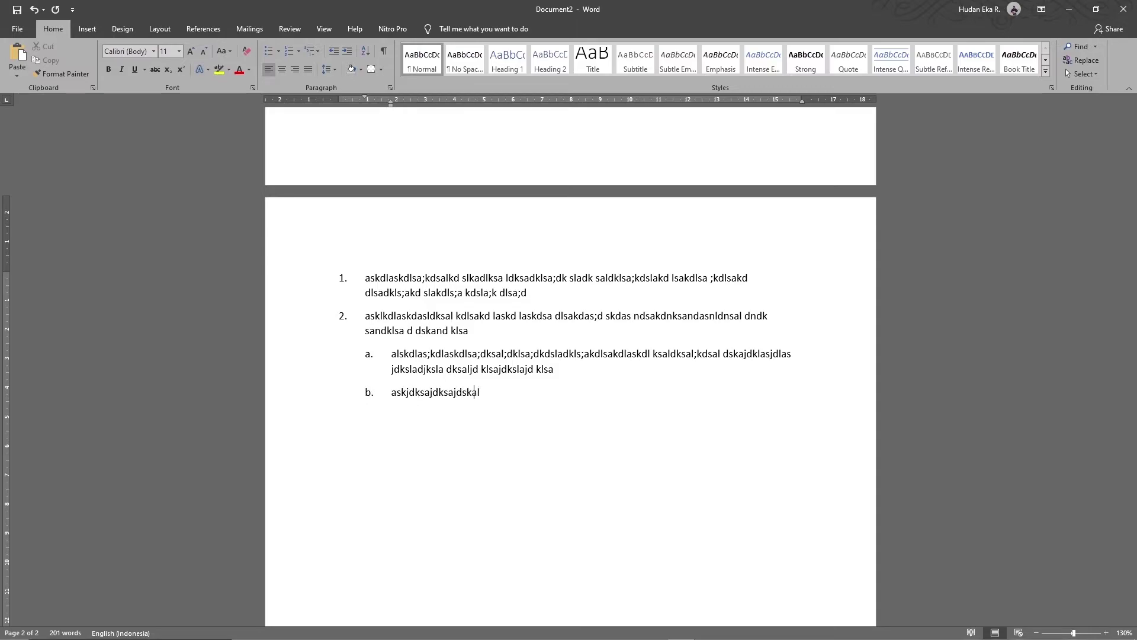
text(dskadasdasd)
key(Return)
key(Return)
text(3.)
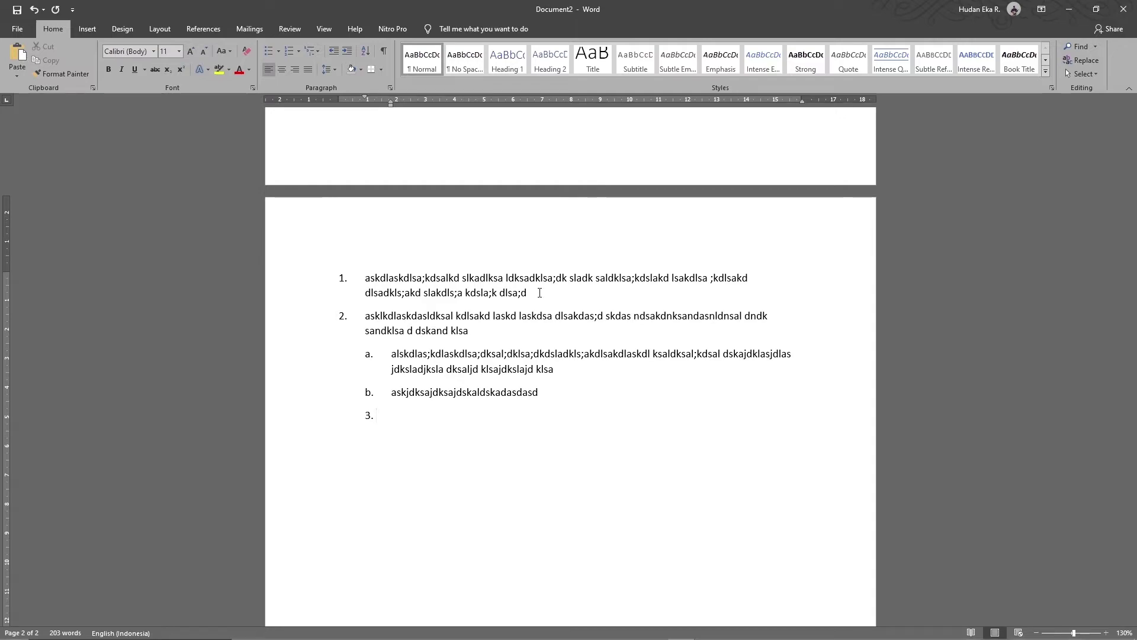
Outdent item 3 to the main level, fill its text, and add an indented 3.1 sub-item.
key(ctrl+shift+m)
key(ctrl+shift+m)
text(asdjsakldj)
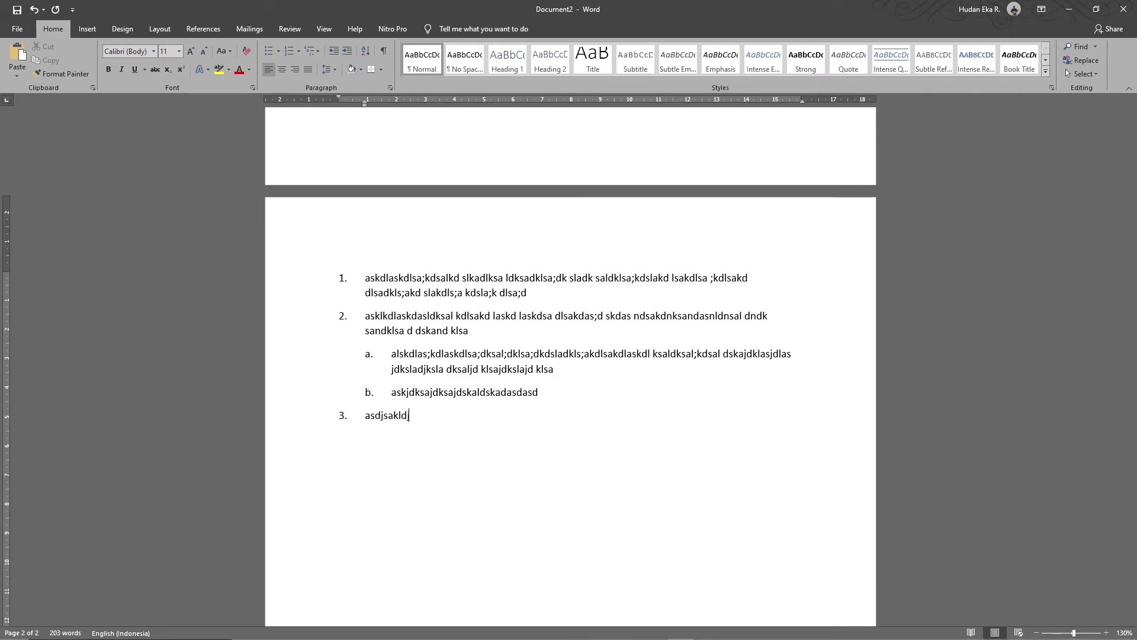
text(aslkdjkasdnskndksandsaldlasdsa)
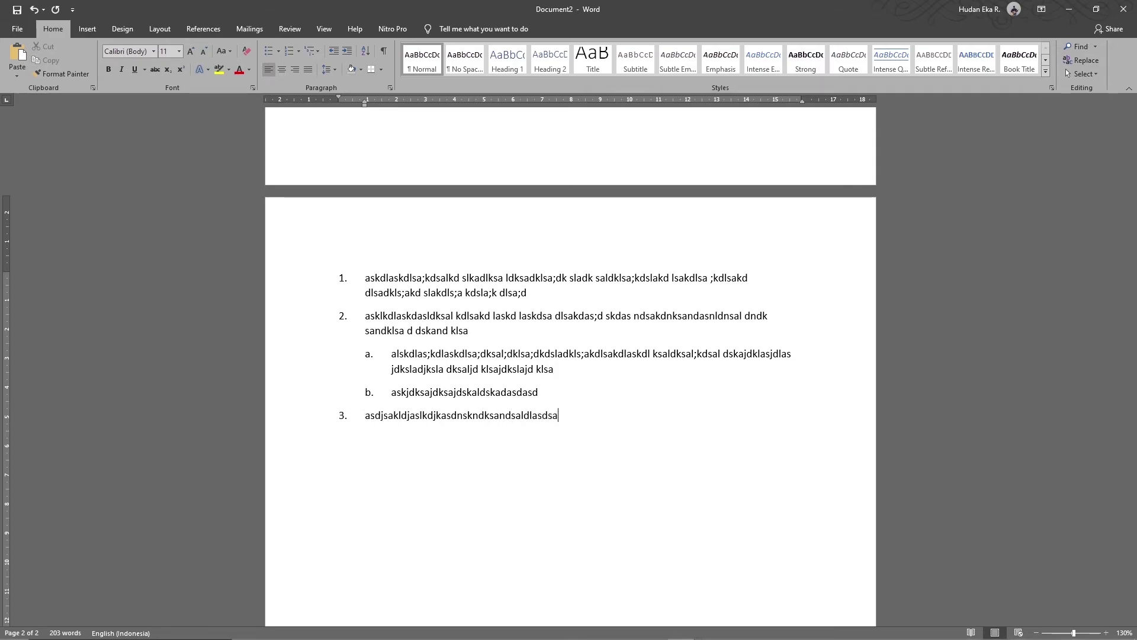
text(dnksladnsdad)
text(3.)
text(1)
key(Tab)
text(askdlaskdla)
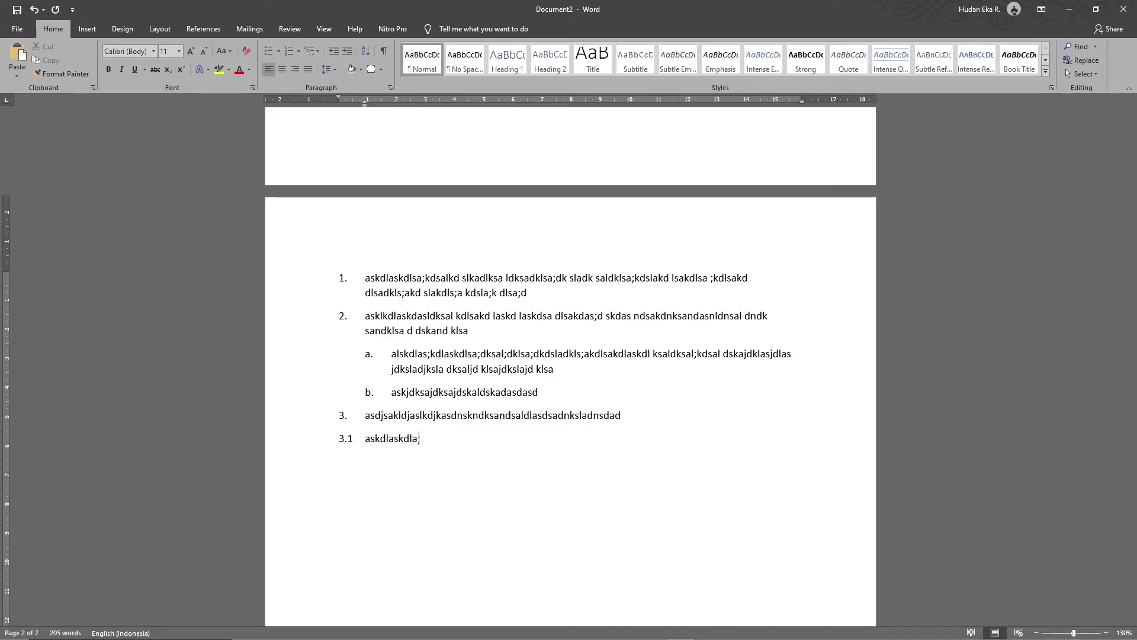
text(;kdlsad)
key(ctrl+m)
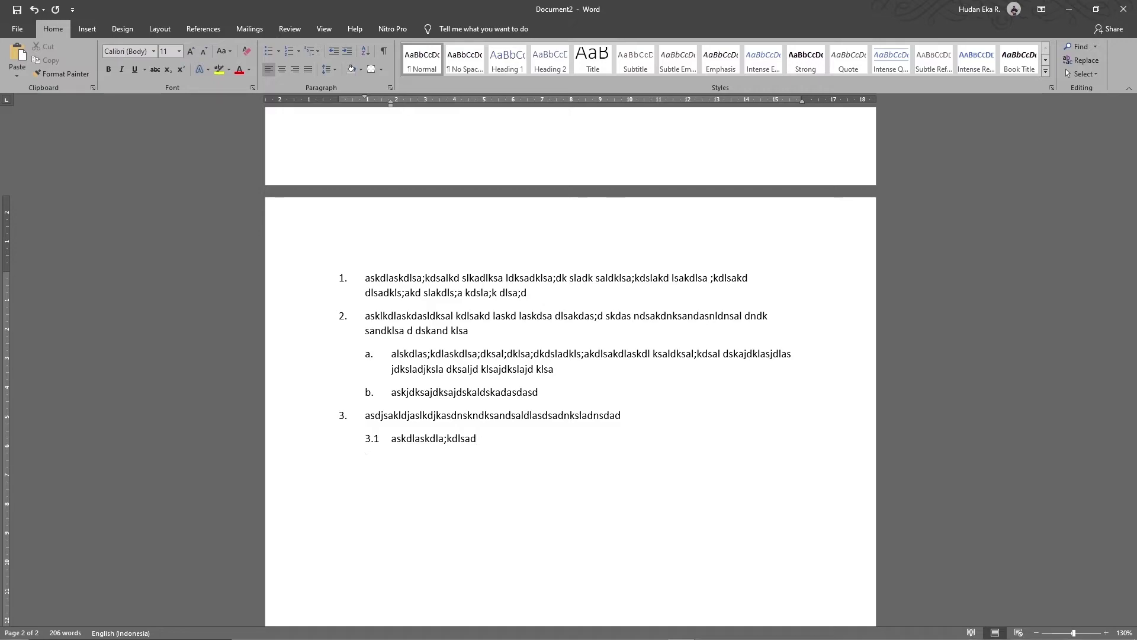
Type a continuation paragraph under 3.1 and begin an indented 'a.' line.
text(alskdlaskdlasdklaskdlsad)
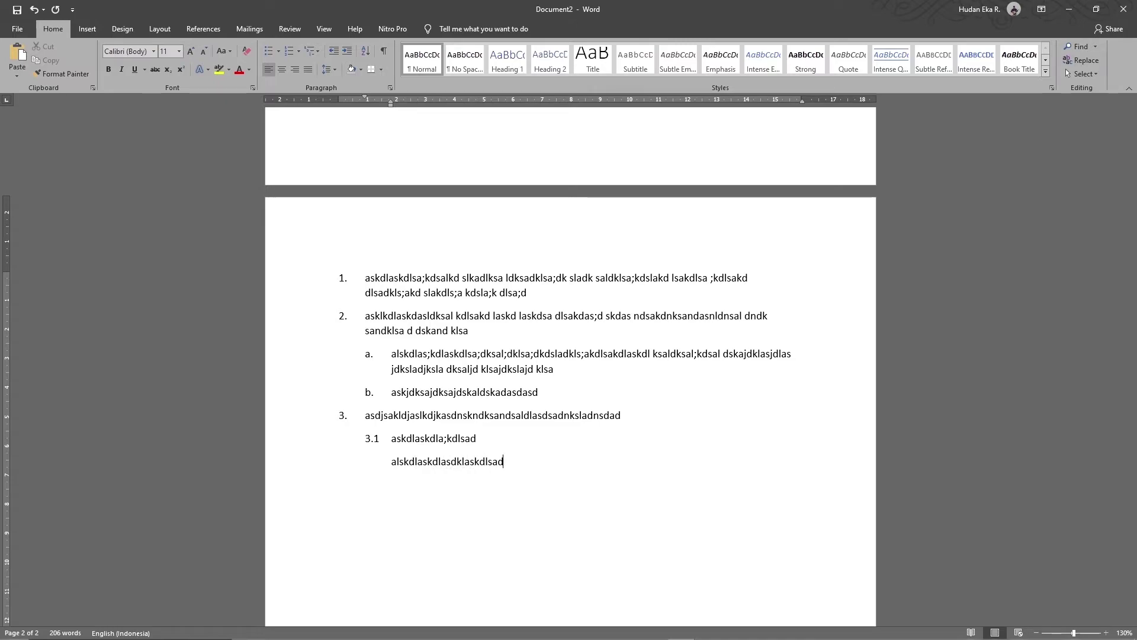
text(klaskdlsakdlaskdlaskldsadksaldk)
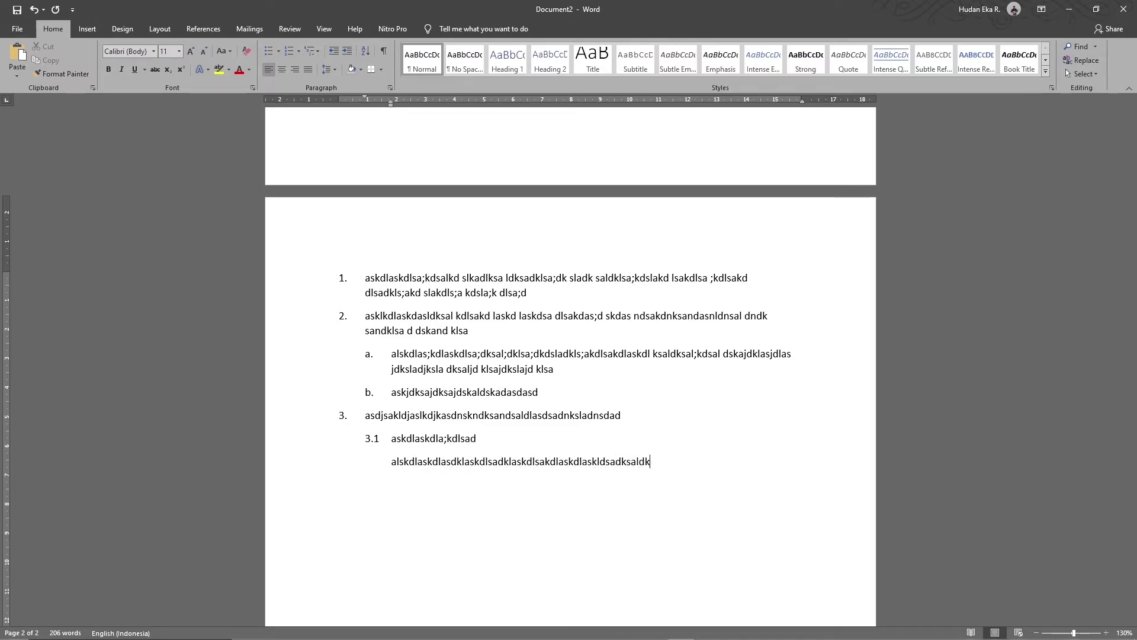
text(aslkl klskdas;kdas;dkls;akd ls;a)
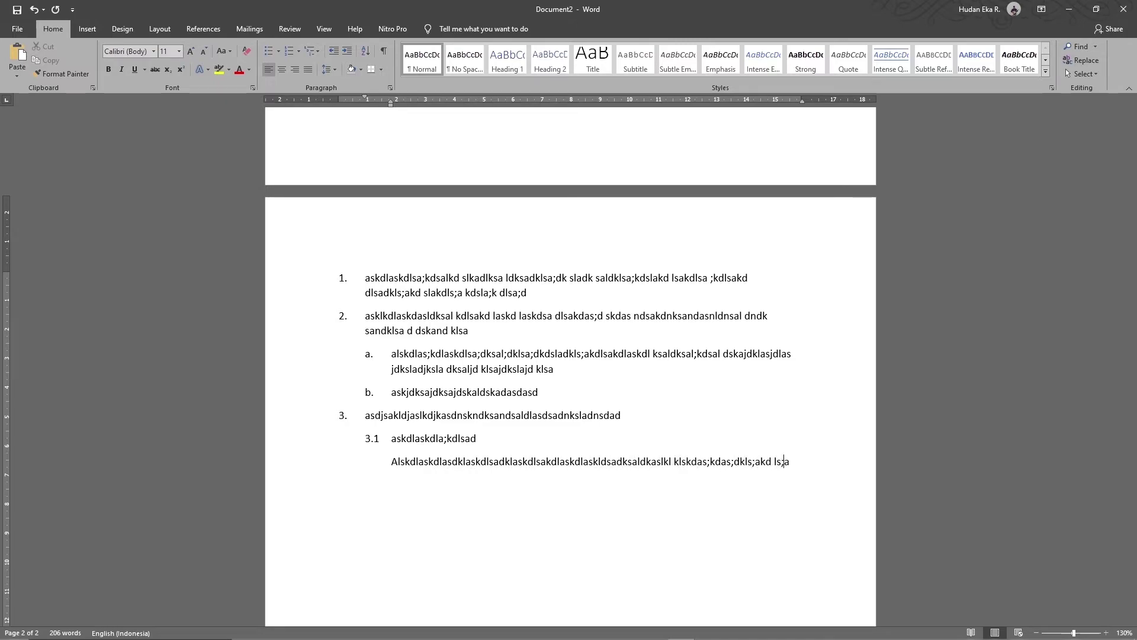
text(kdl s;adk ls;akd lsa;kd ls;akd)
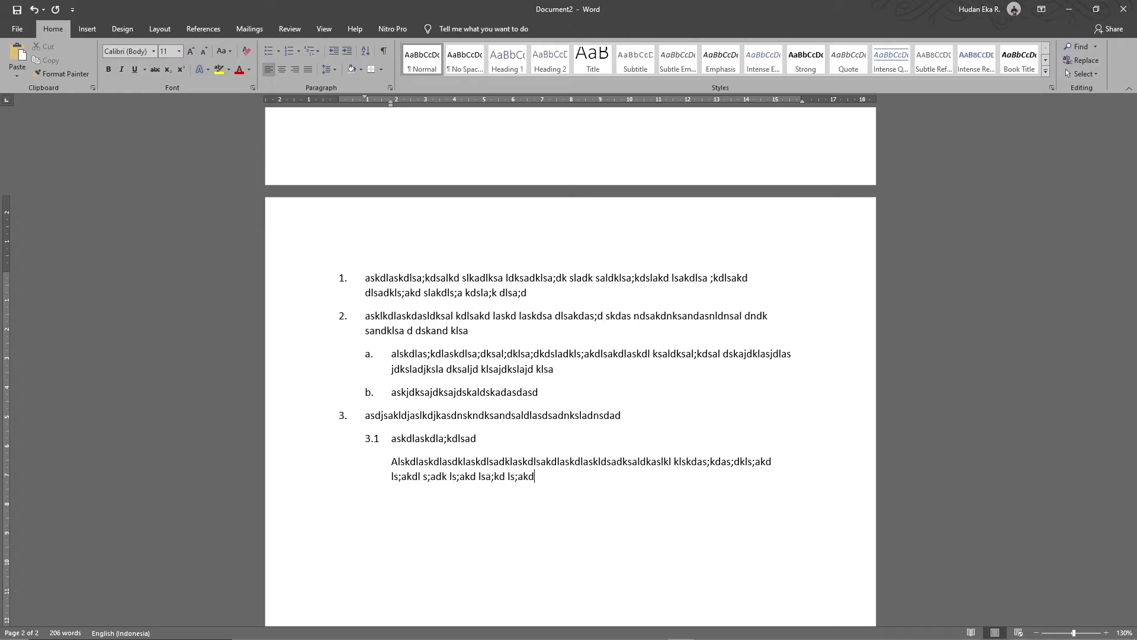
text( ls;adk lsa;dkl a;slkd ;as)
key(BackSpace)
text(a)
key(BackSpace)
key(Tab)
text(a.)
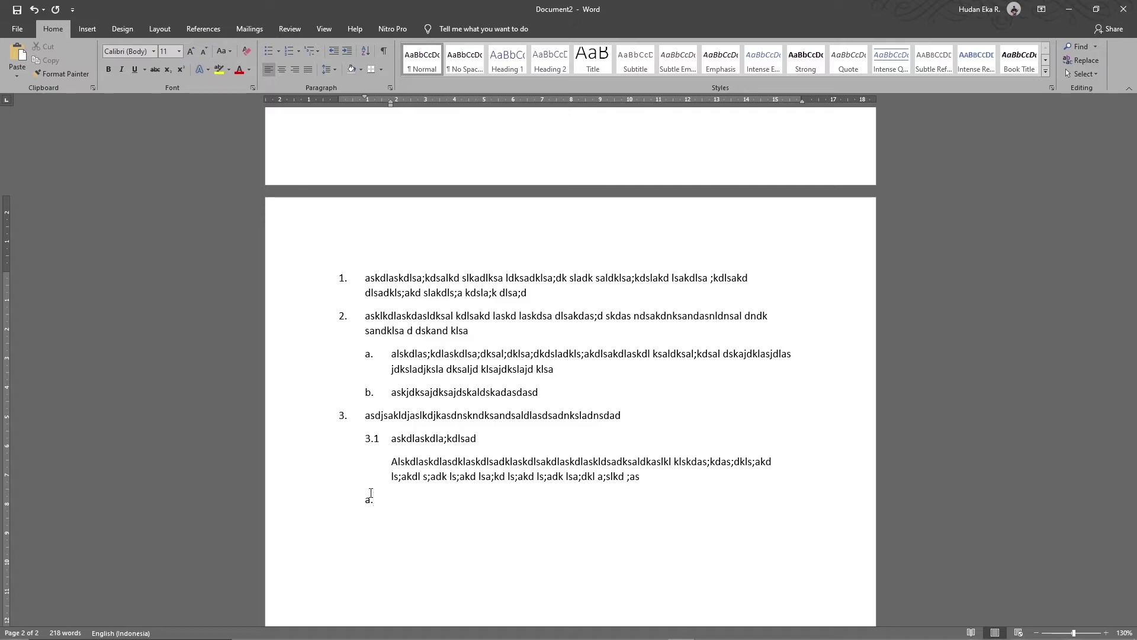
Indent the 'a.' line deeper under the 3.1 paragraph and type its sample text.
key(ctrl+m)
key(ctrl+m)
text(ld;as'ld;sa'dlasdasd asdk)
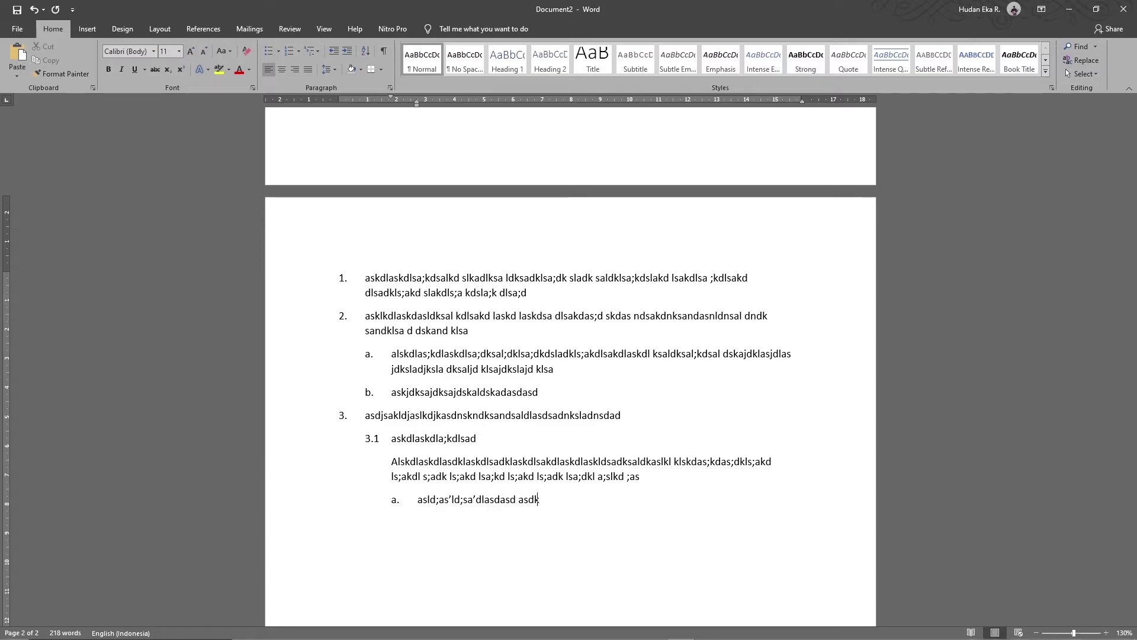
text(laskdasl;dsad shdjashdjkasdask)
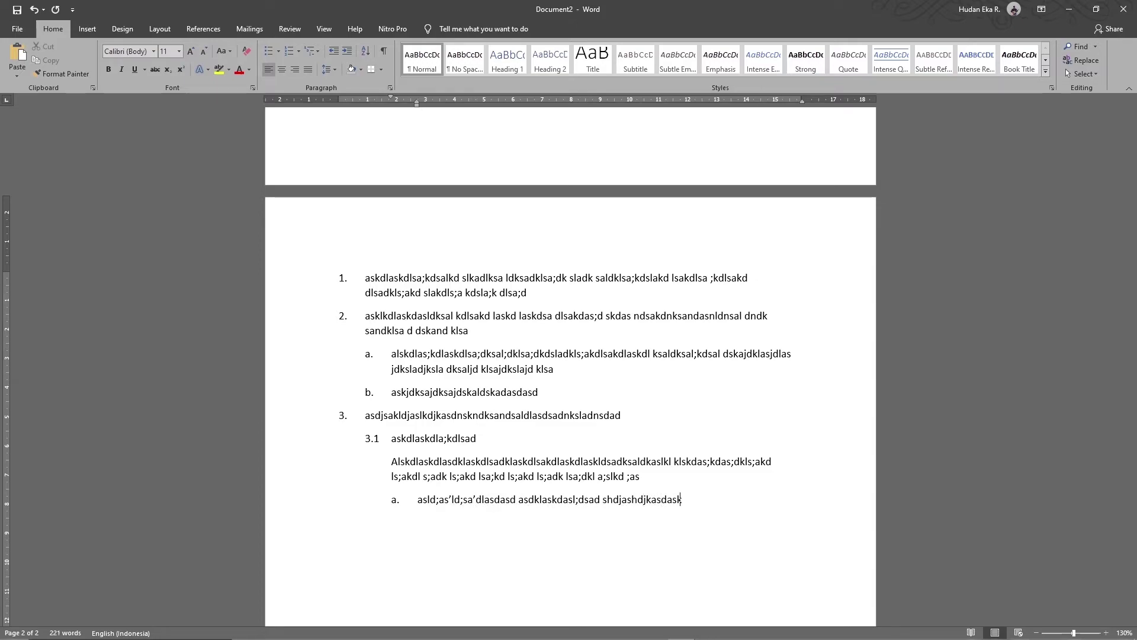
text(dhasjdhasj dhsjakdhsjakh dja)
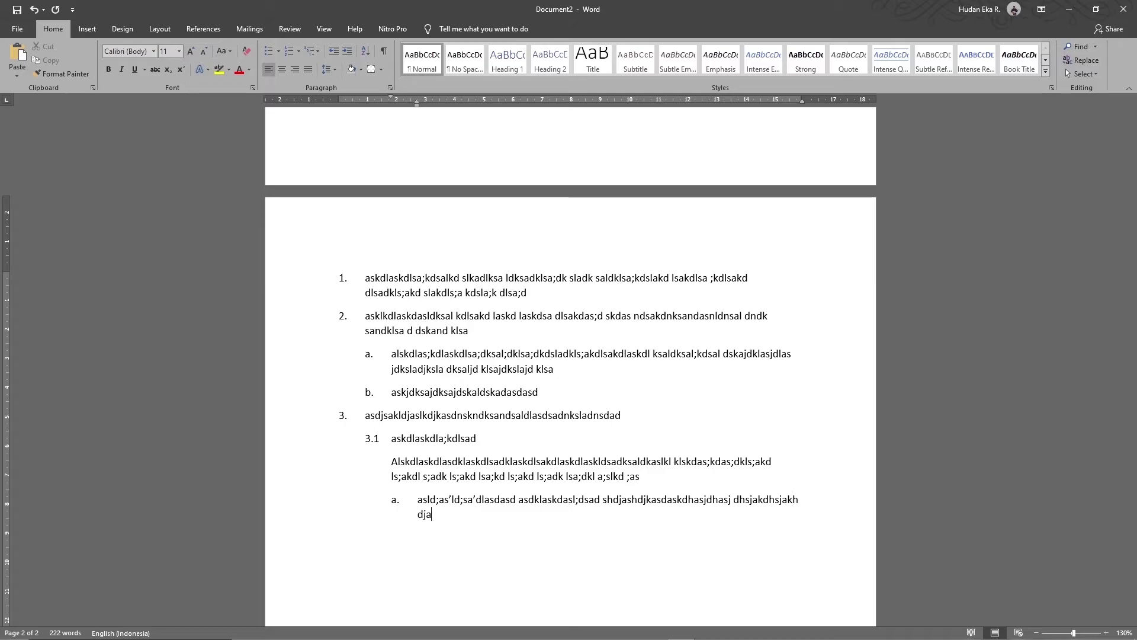
text(kshjakd sjakdhsjkad)
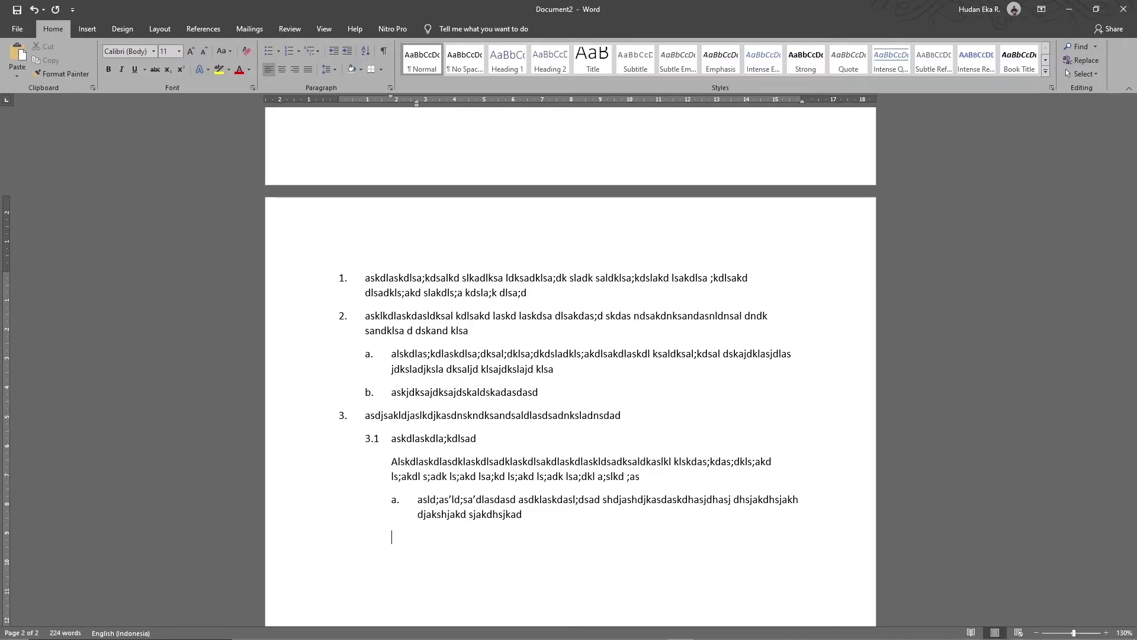
text(b)
text(asjdksajdskajdks djksal)
text(jd ksalj dsadskadnsakndslak d)
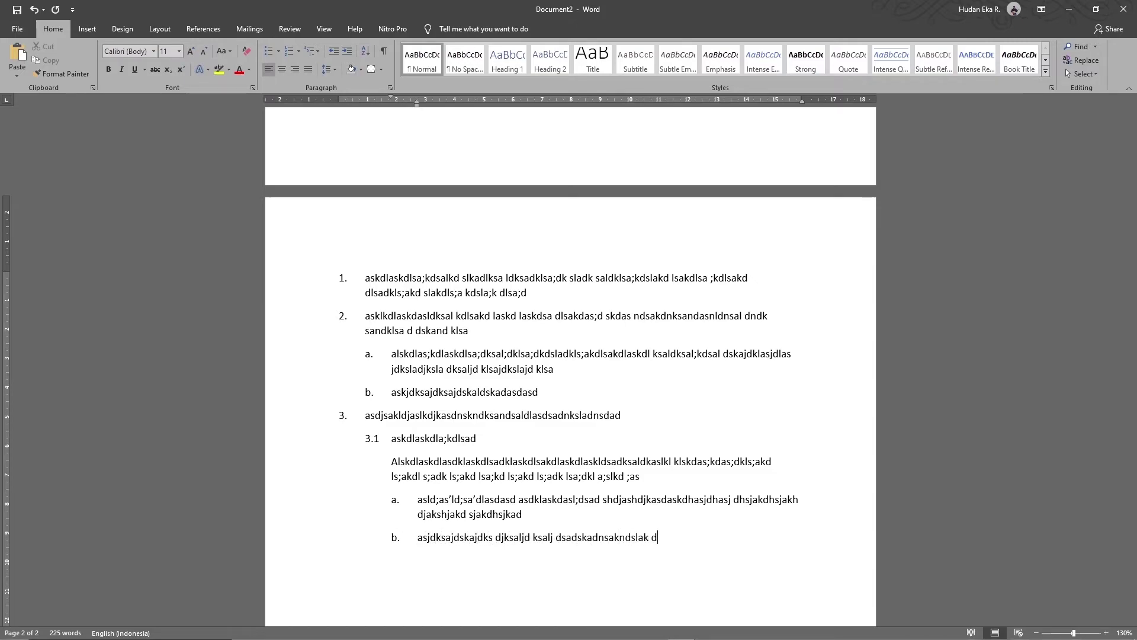
text(sajd klsajdskadjksajdksladjlksajd)
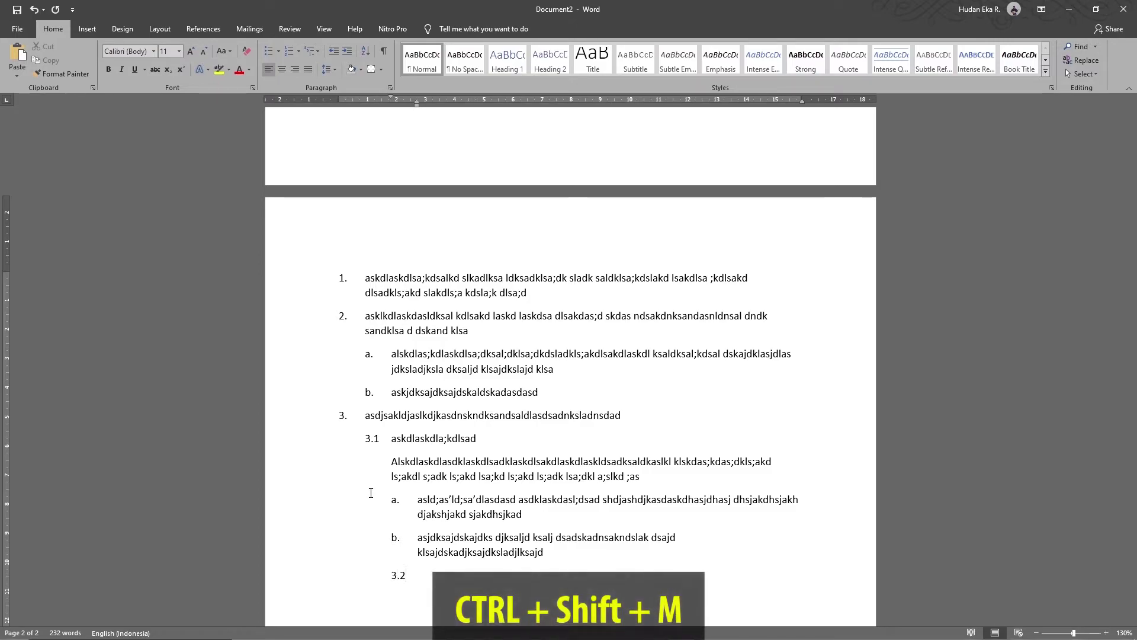
Outdent to the 3.1 level for item 3.2, type its paragraph, and start the next line.
key(ctrl+shift+m)
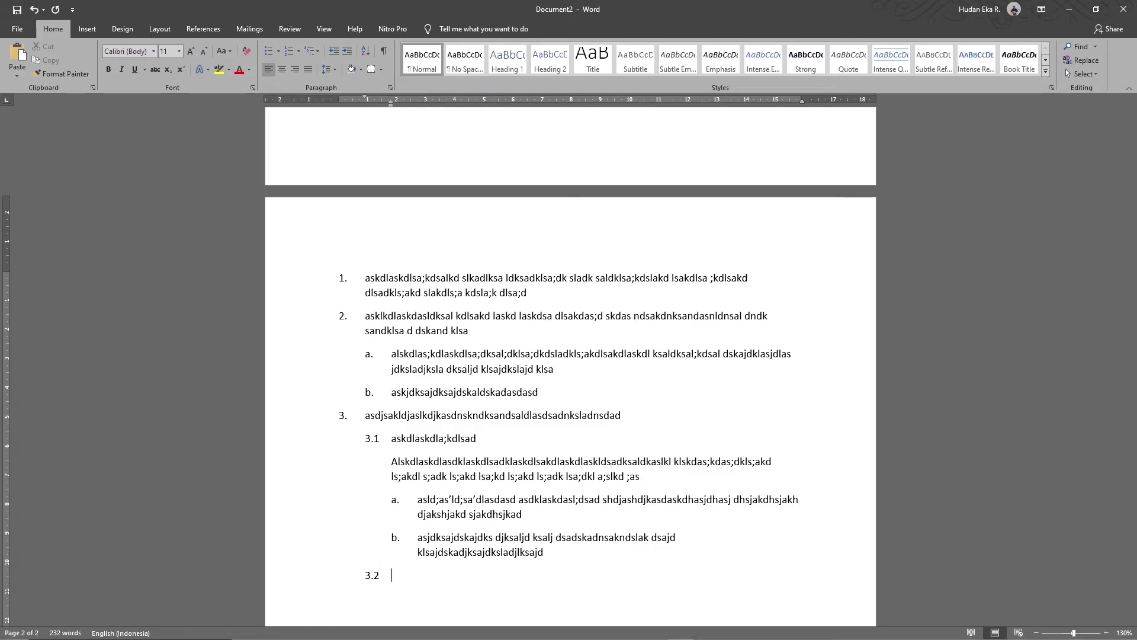
text(skaldksaldklsa;dklsadk)
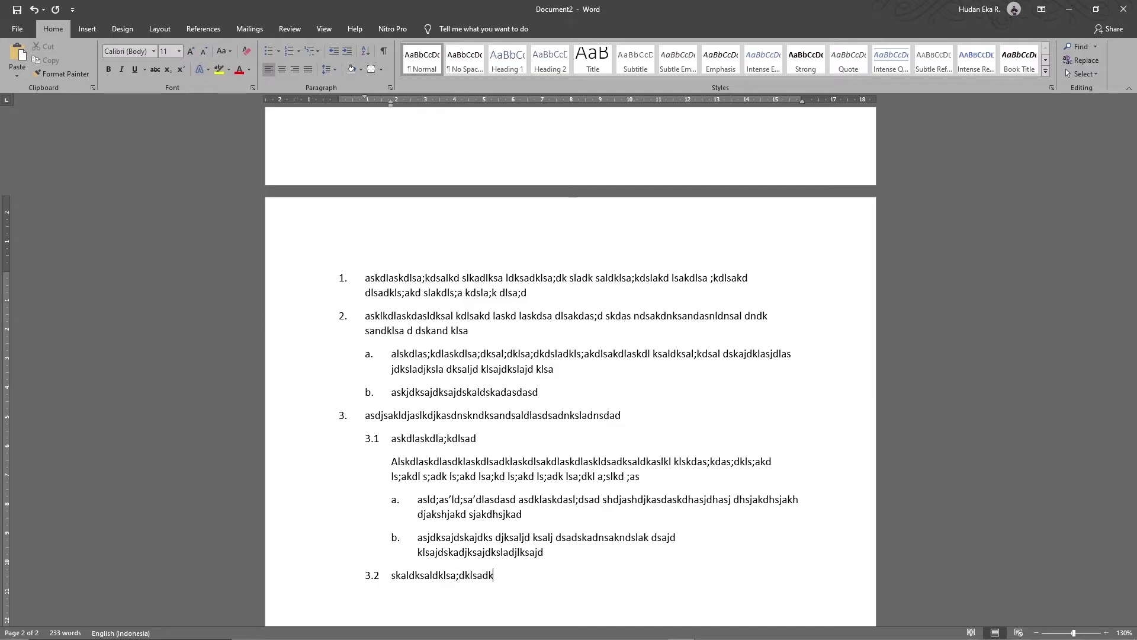
text(lsa)
text(sajkd)
text(jkasdjksadj adjaskdjksaldjsal)
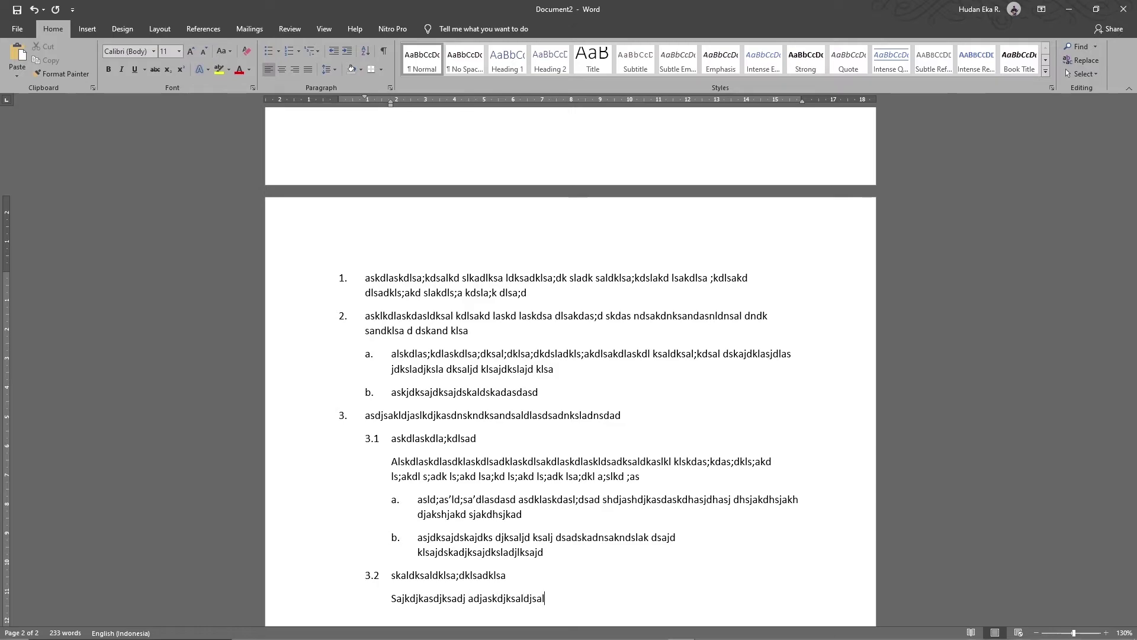
text(djlsakd)
key(Return)
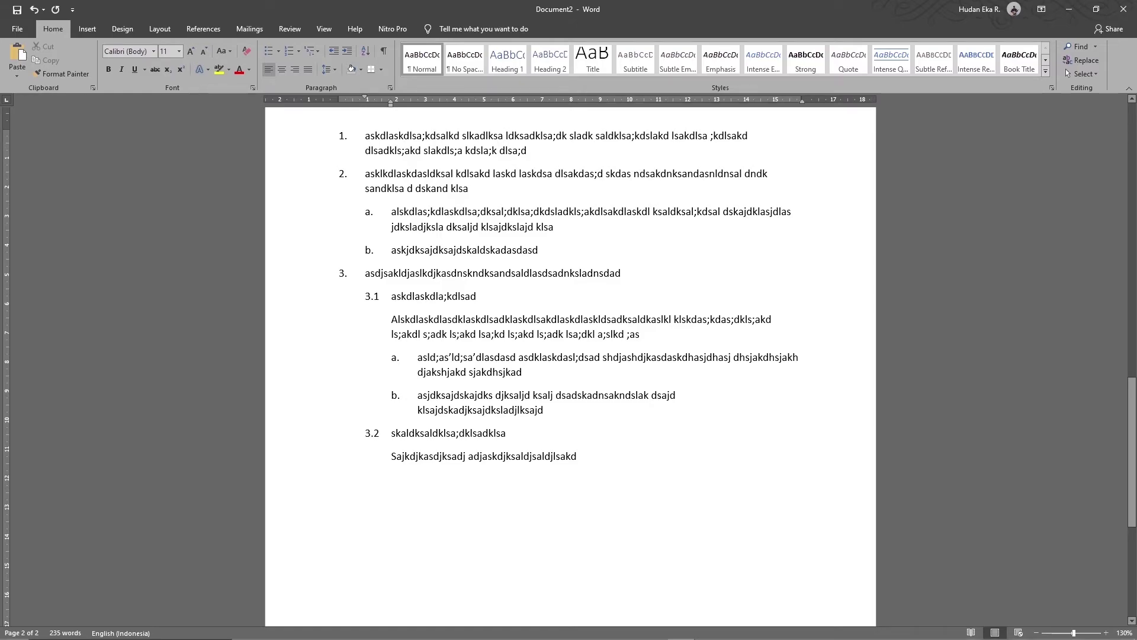
text(3.2.1)
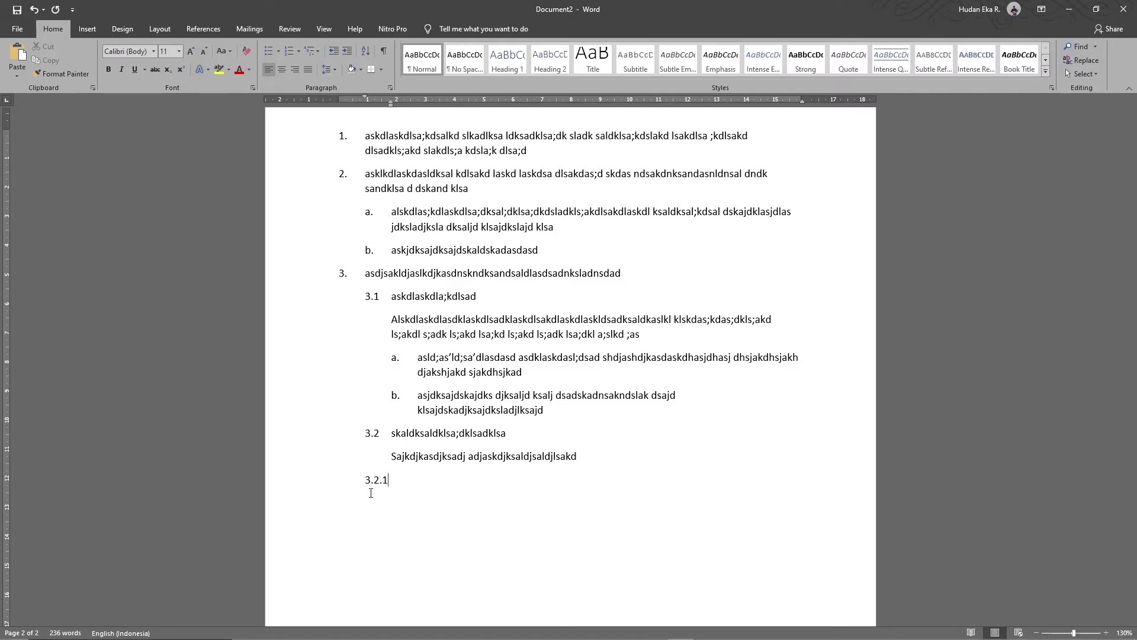
Add item 3.2.1 beneath 3.2 with its text and an indented paragraph under it.
key(ctrl+m)
key(ctrl+m)
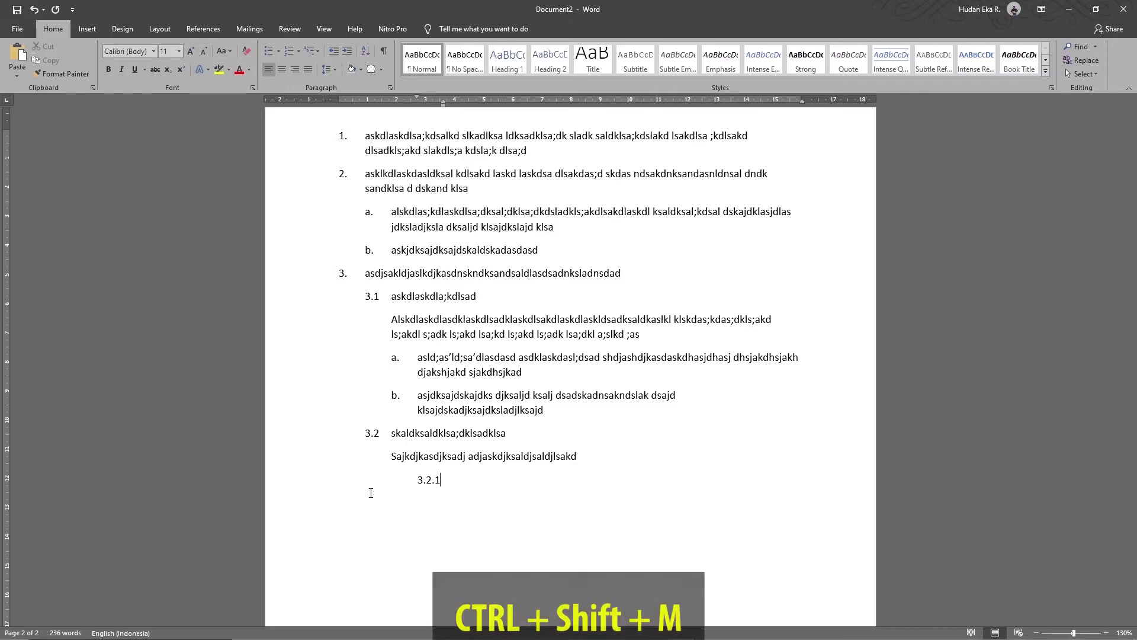
key(ctrl+shift+m)
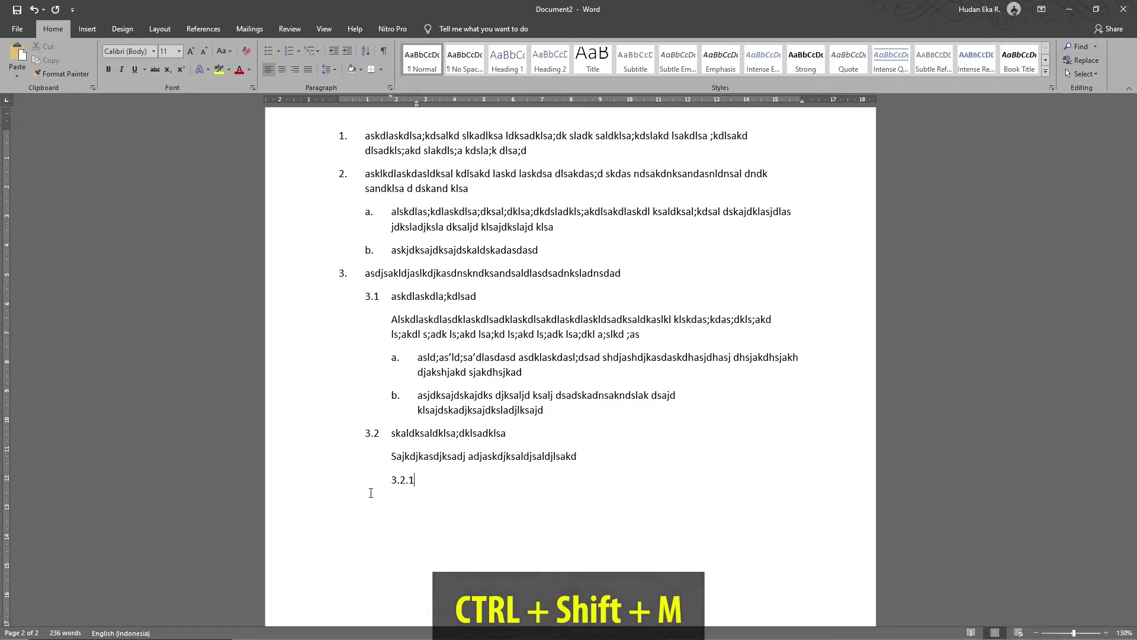
text( ajksdlasjdkalsjd)
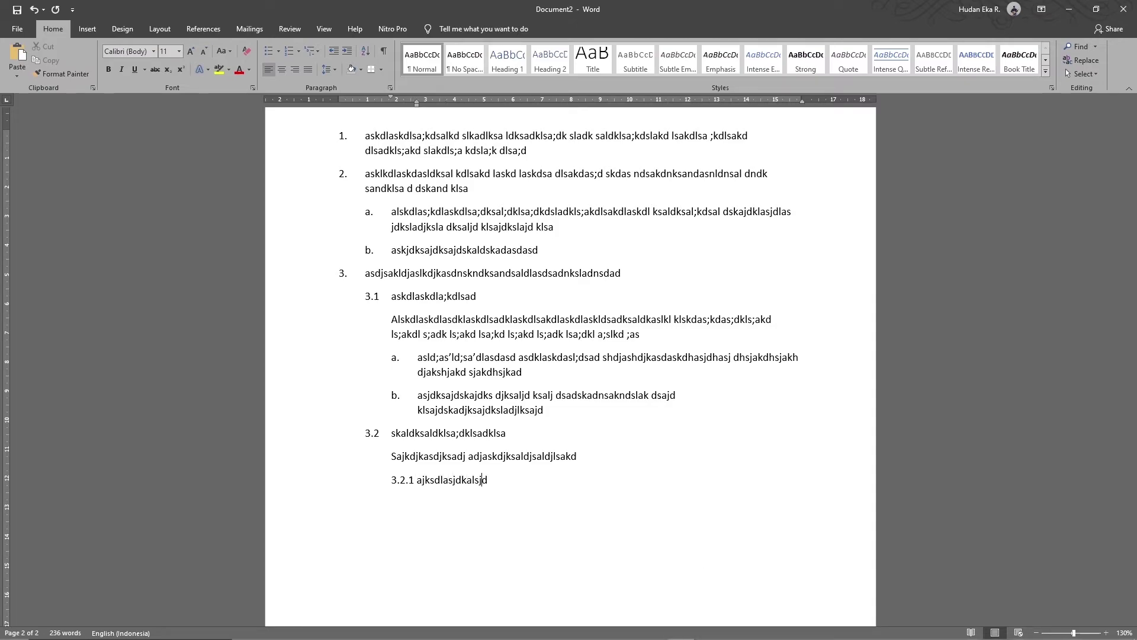
text(kaldskaldj )
text(ja)
text(sjdkasljdkasdljaskldjlasd)
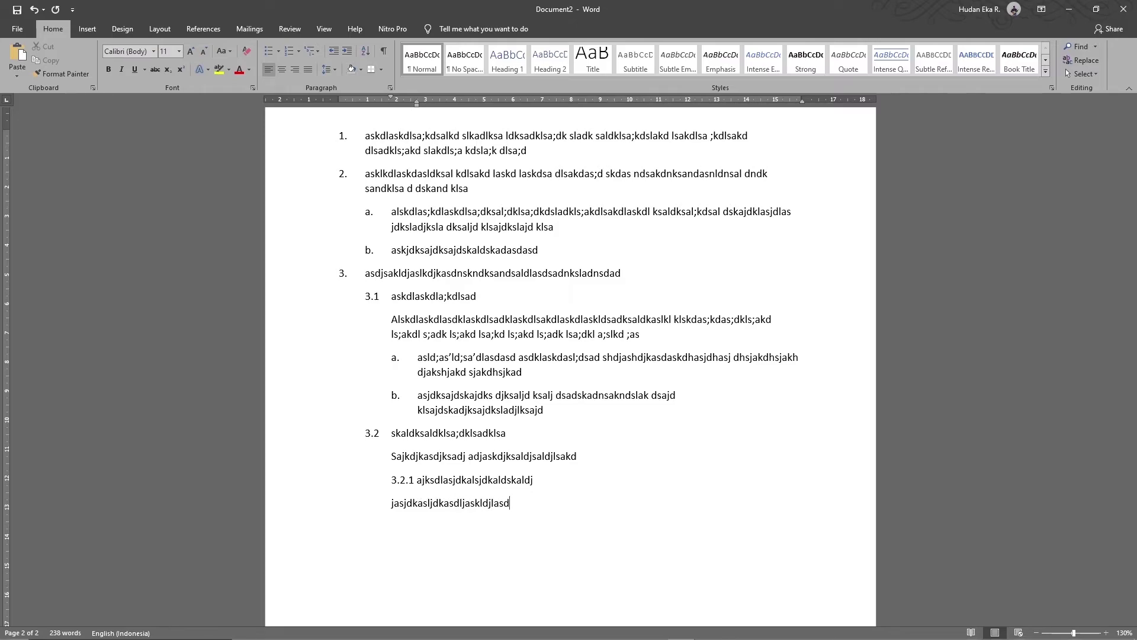
key(ctrl+m)
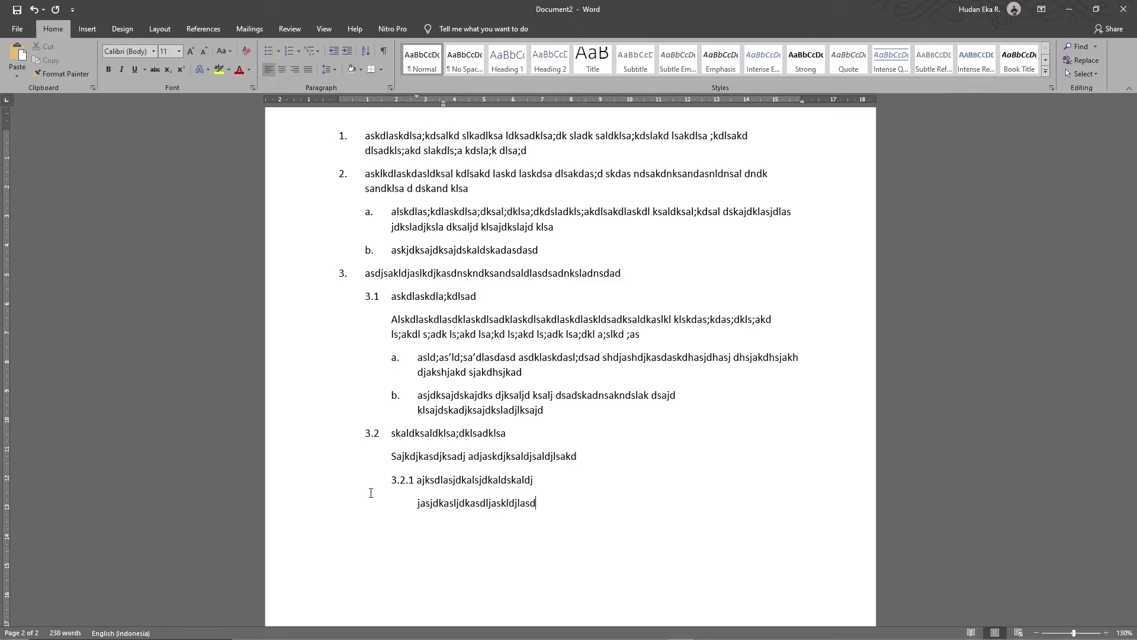
text(asjdkasd djsakldj)
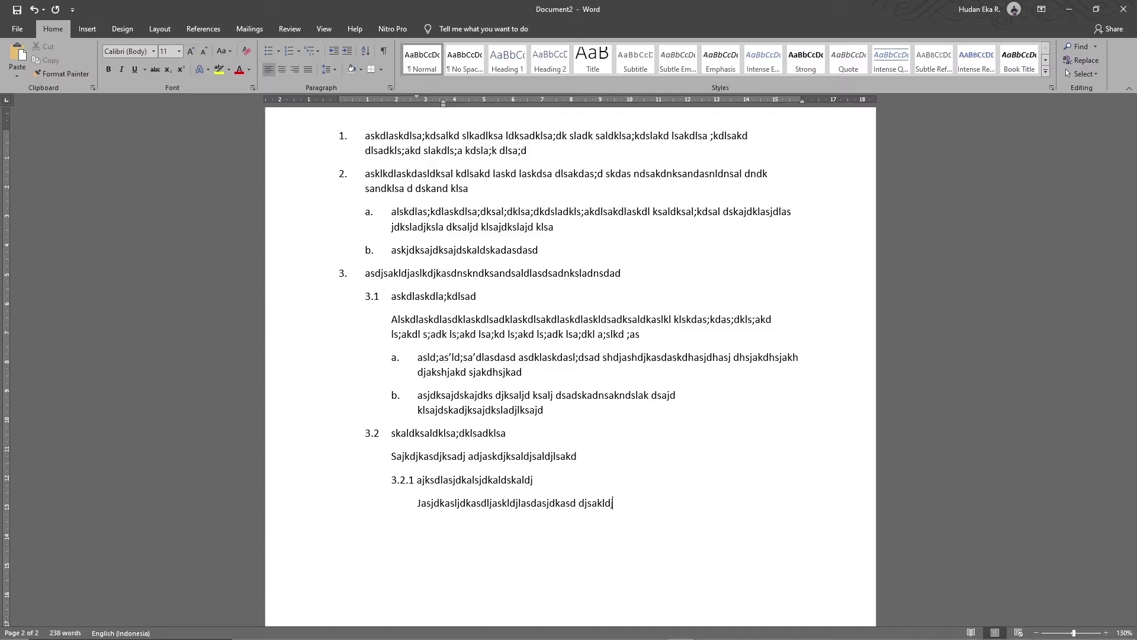
text(sakldjsak)
Outdent twice to make top-level item 4 and type its text.
key(ctrl+shift+m)
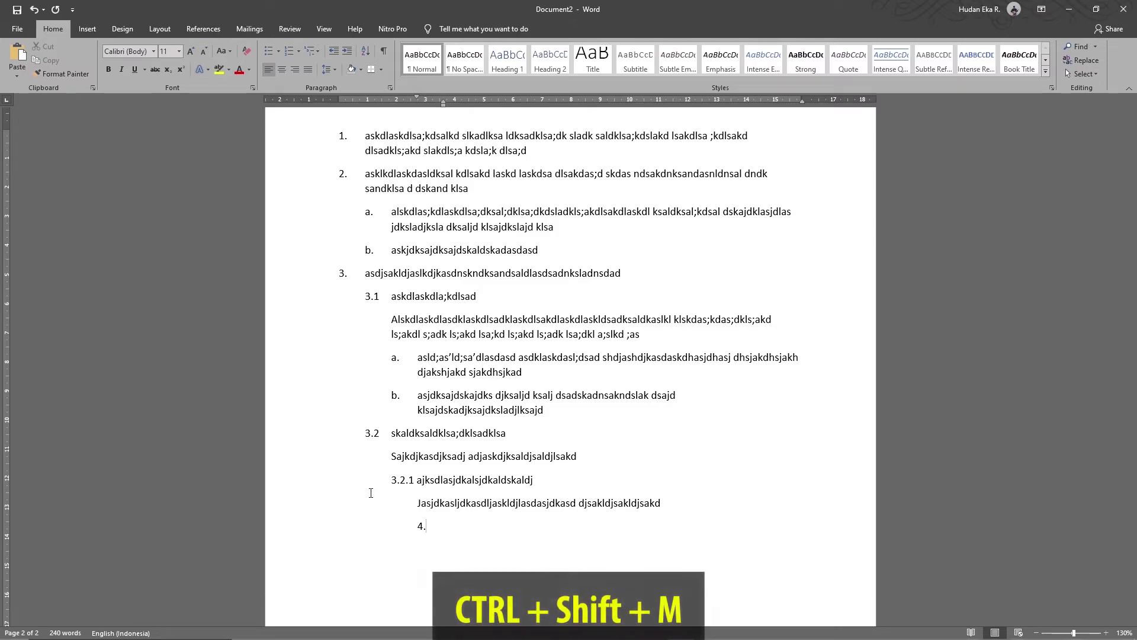
key(ctrl+shift+m)
key(ctrl+shift+m)
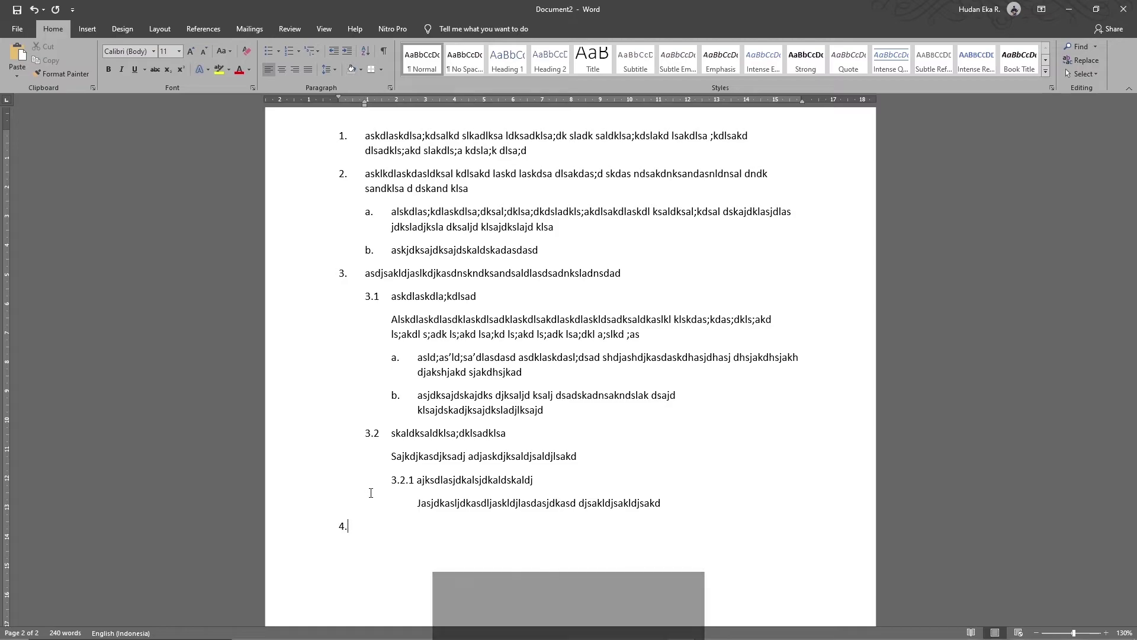
text(ask)
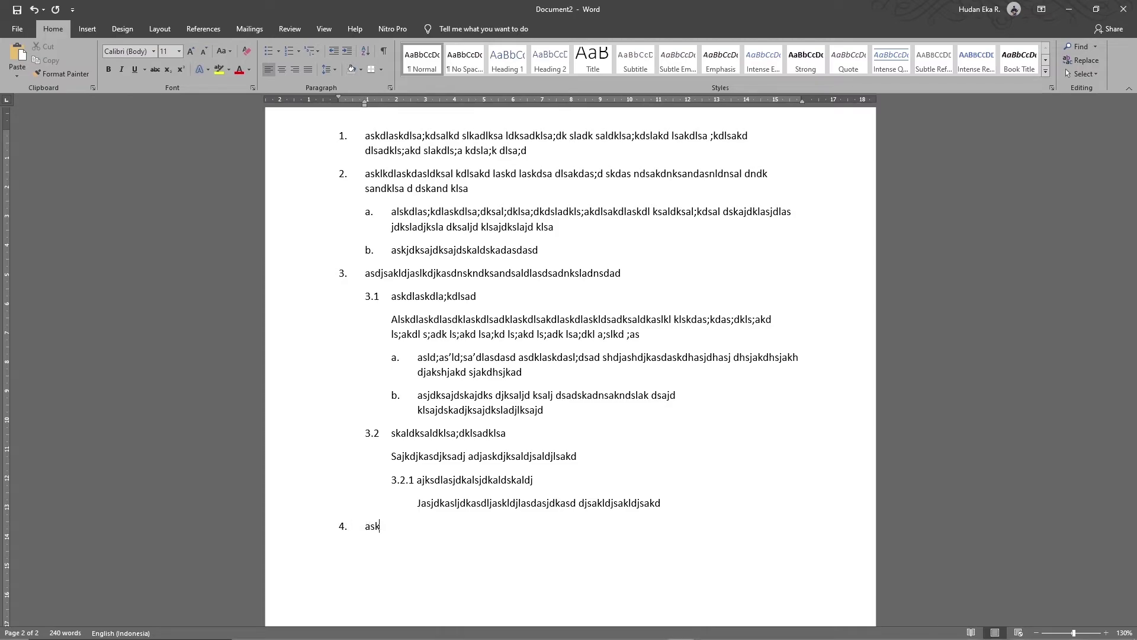
text(dlas;kd;as)
text(Laskdlas;kd)
text(;asdsd)
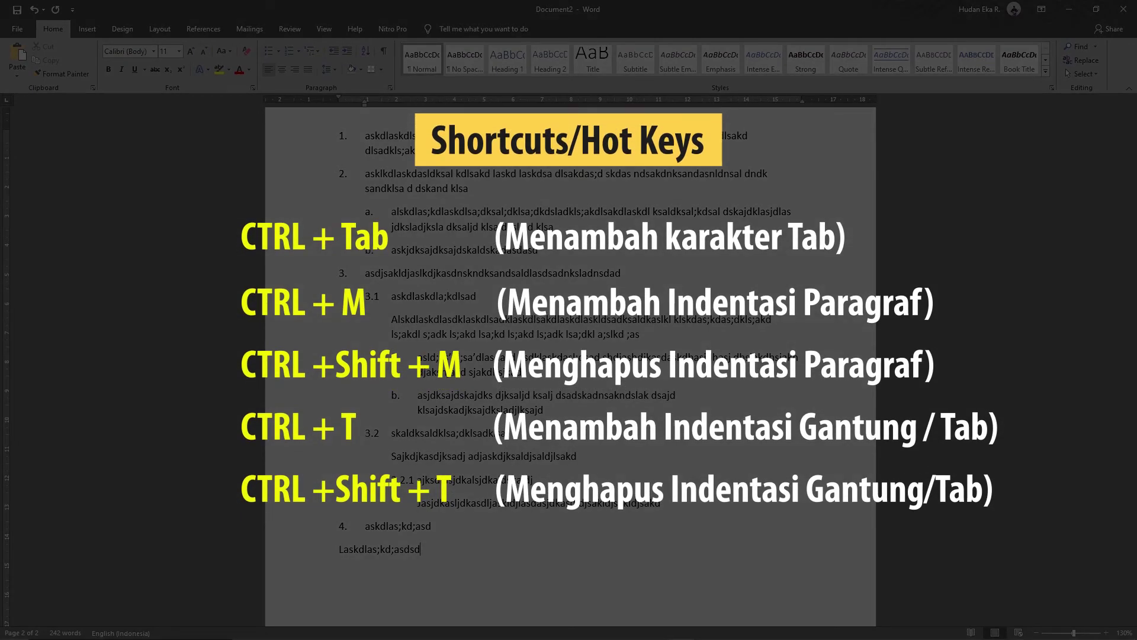